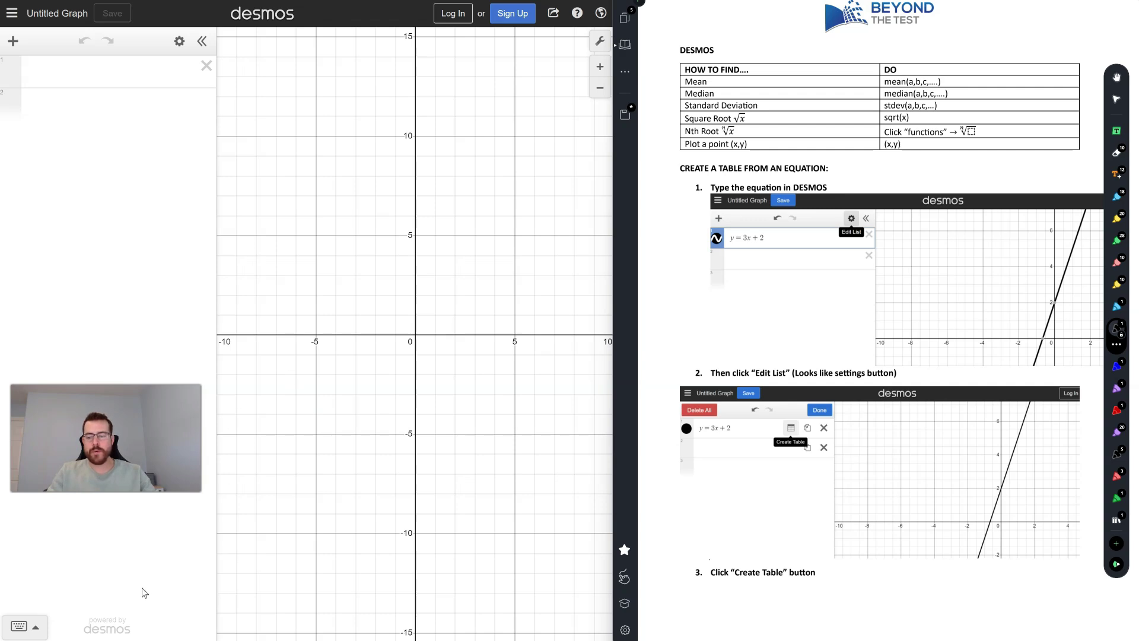
- Insert the nth root from the Number Theory functions and evaluate the cube root of 27
left_click(19, 627)
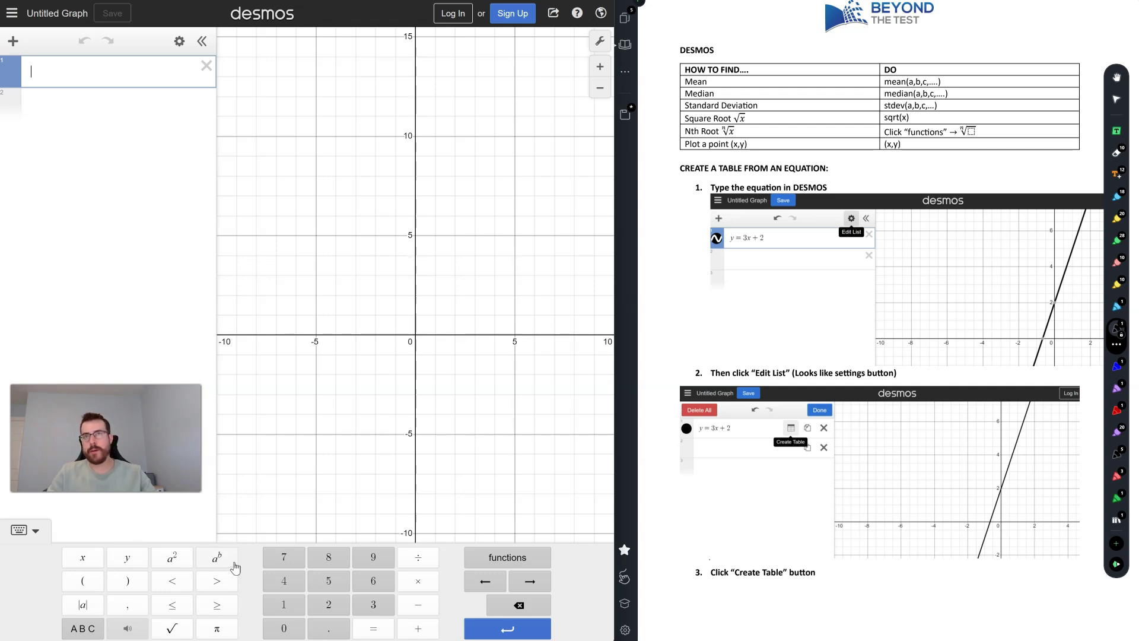
left_click(514, 561)
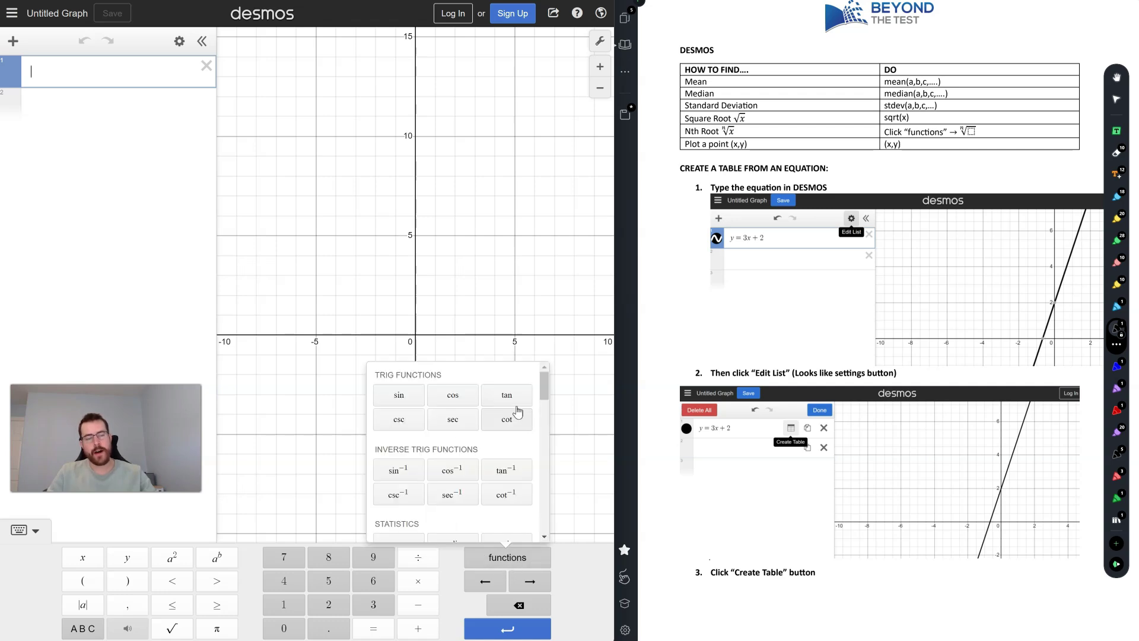
left_click_drag(543, 384, 542, 393)
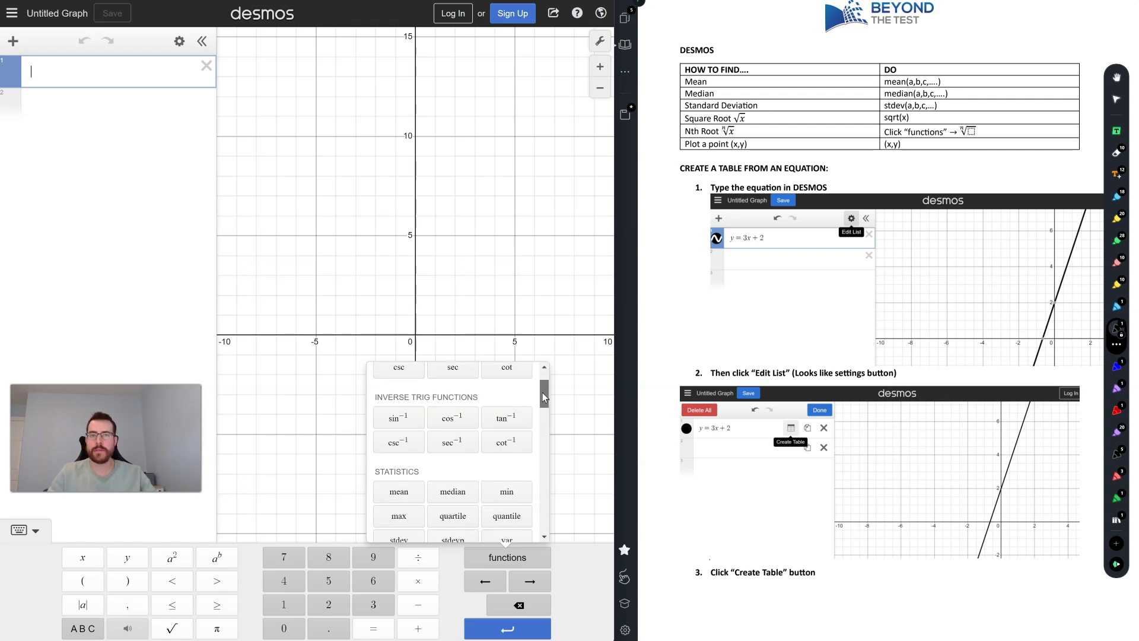
left_click_drag(542, 393, 543, 405)
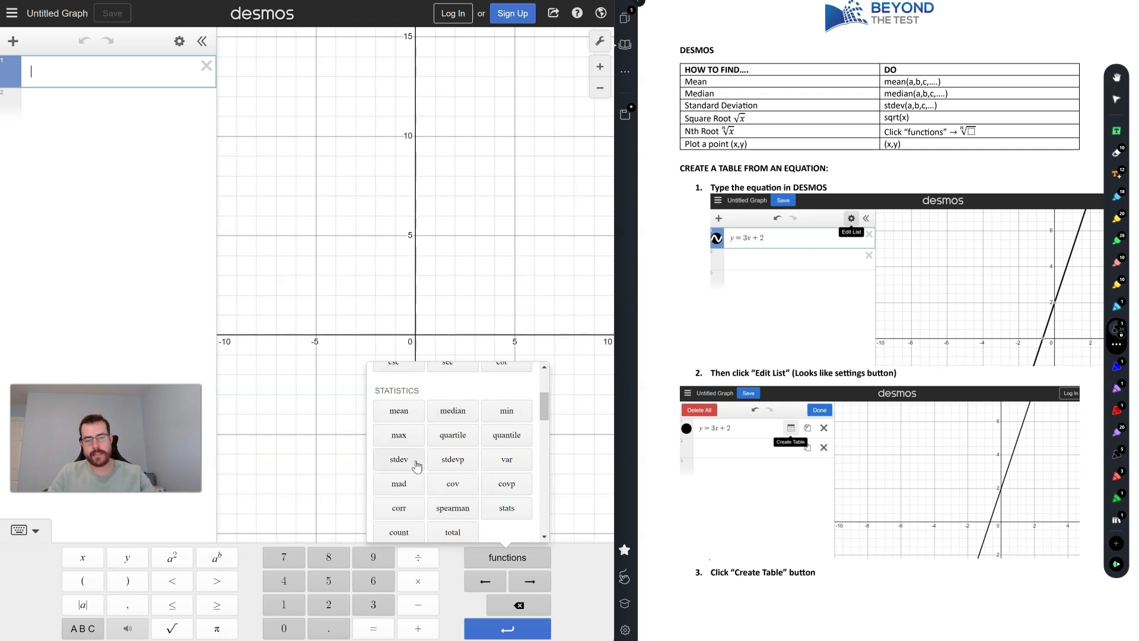
left_click_drag(543, 397, 529, 522)
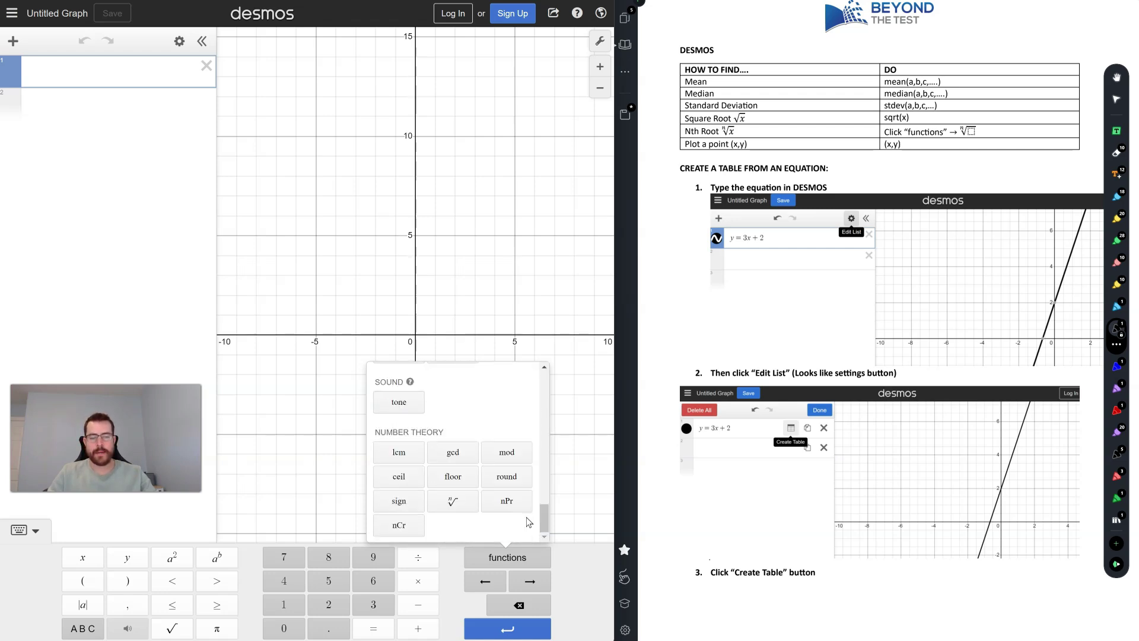
left_click(456, 502)
type("3√")
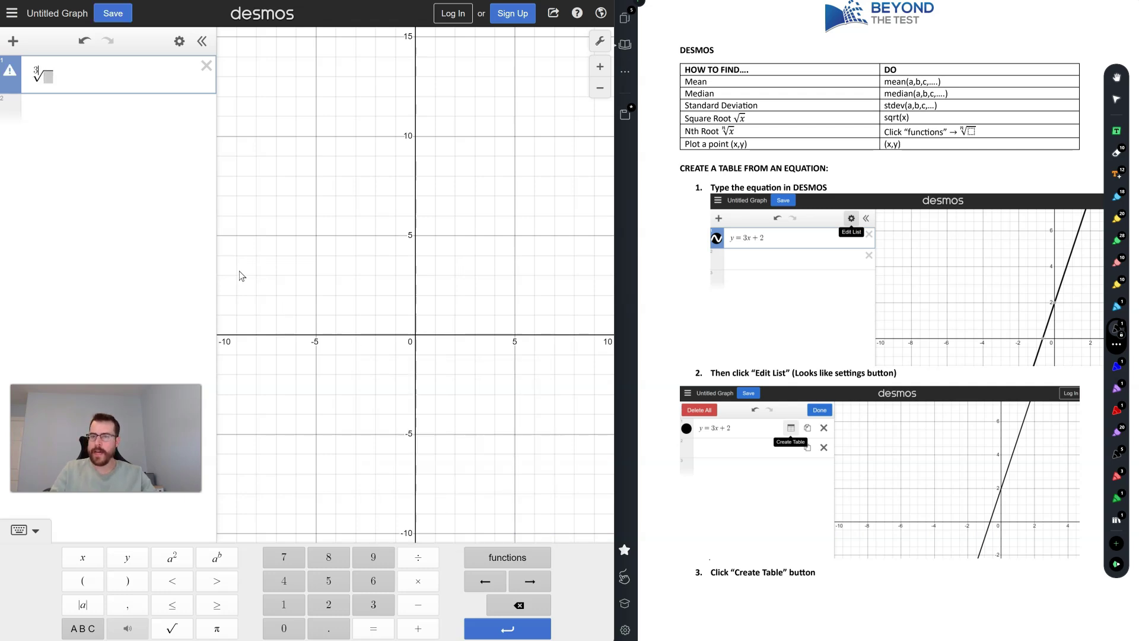
left_click(48, 77)
type("27")
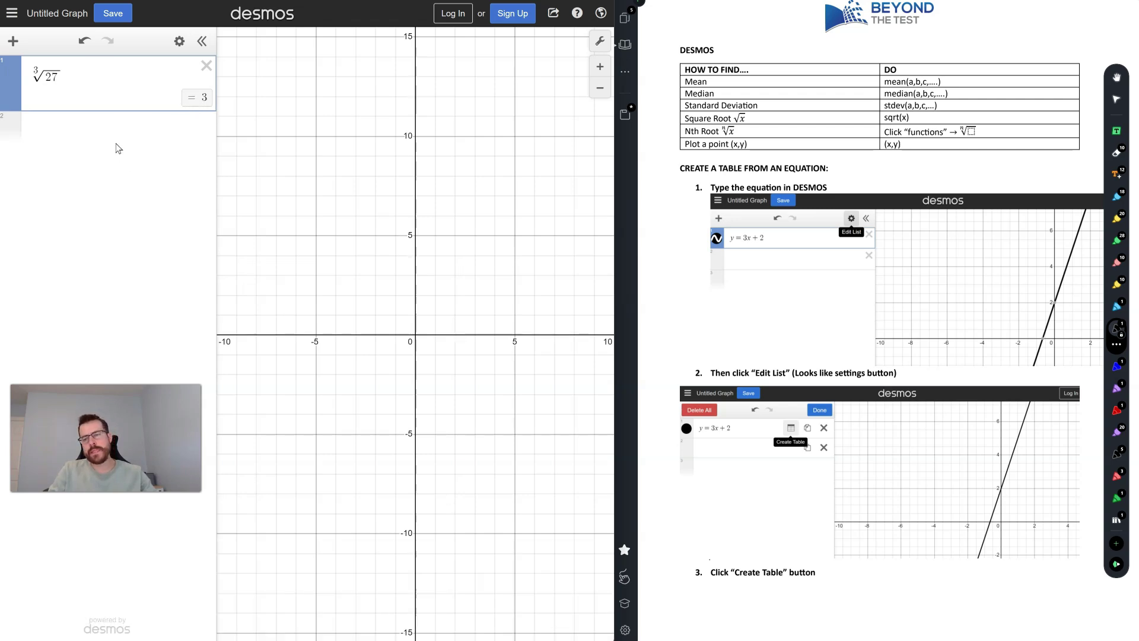
- Calculate the mean of 2, 4, 7, 9 and 10 in the second expression line
left_click(112, 126)
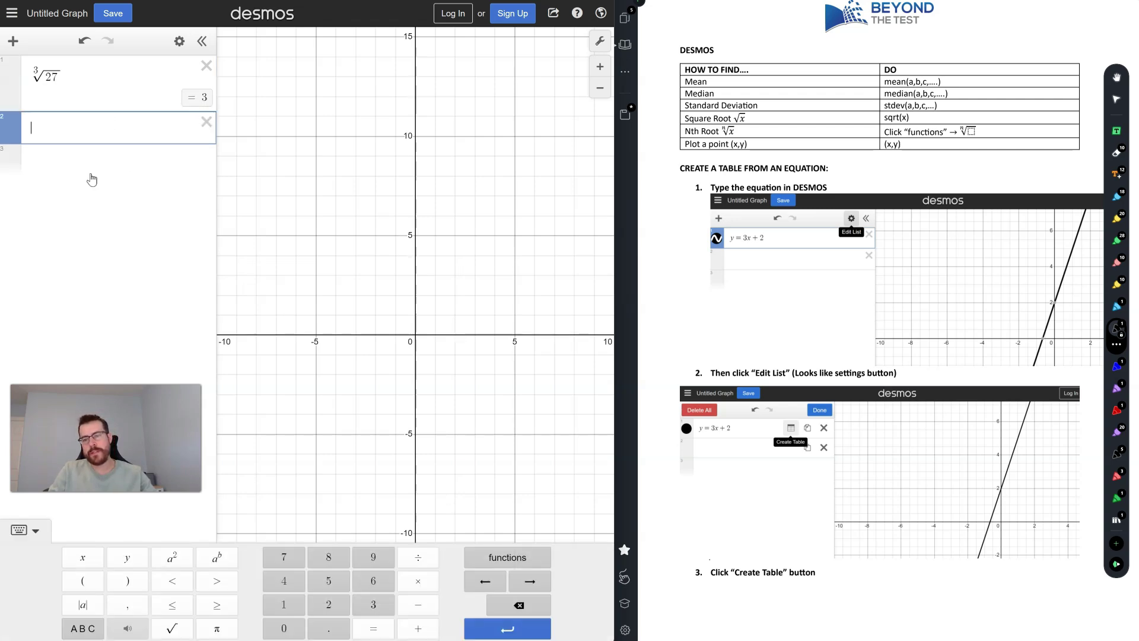
type("mean(")
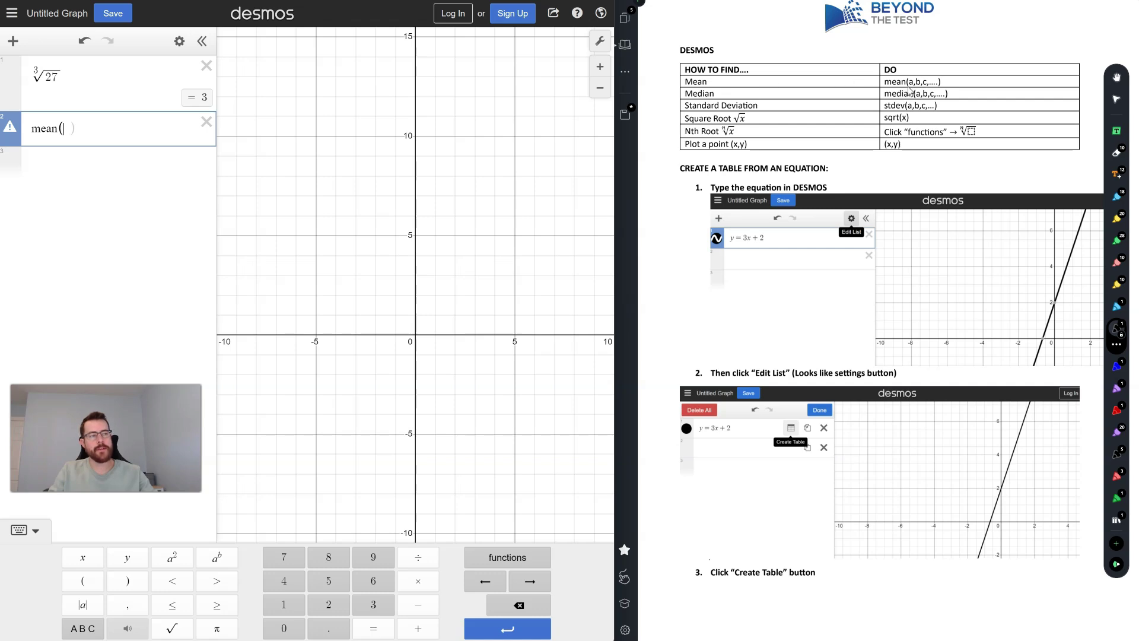
type("2,4,7,9,")
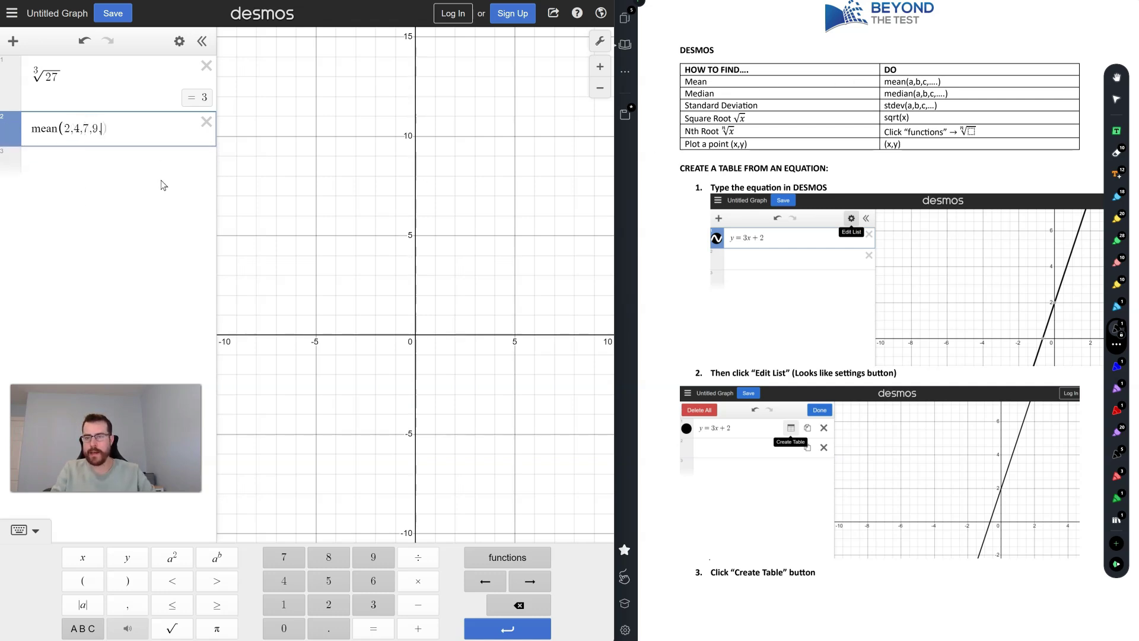
type("10")
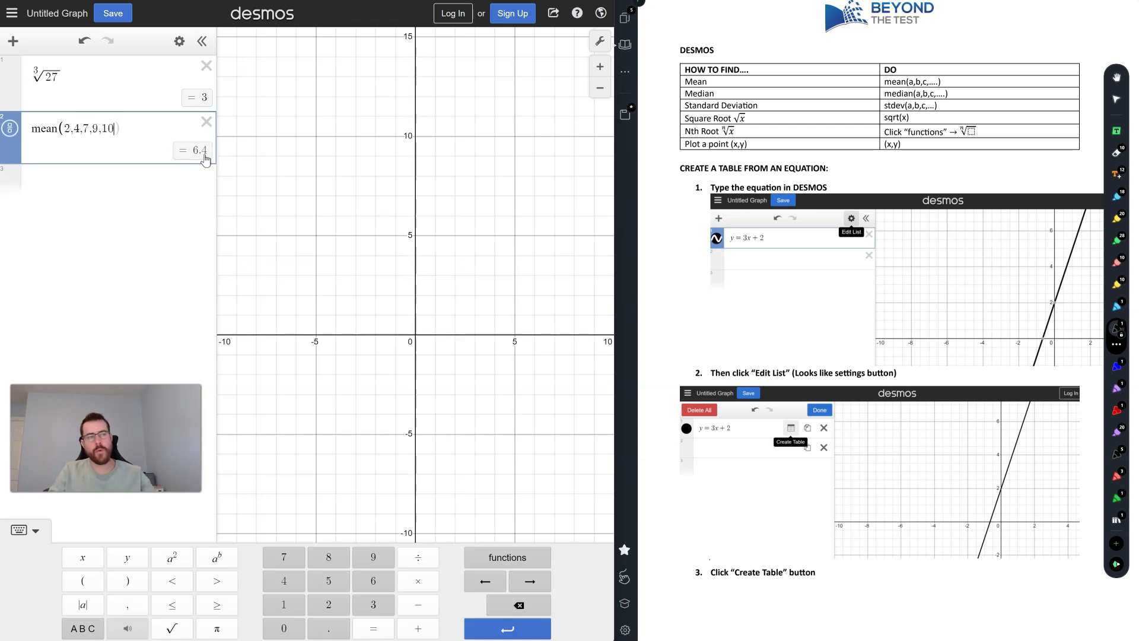
- Change the mean function to median for the same list of numbers
key("Left")
key("Left")
key("Left")
key("Left")
key("Left")
key("Left")
key("Left")
key("Left")
key("Left")
key("Left")
key("Left")
key("Left")
key("Left")
key("Left")
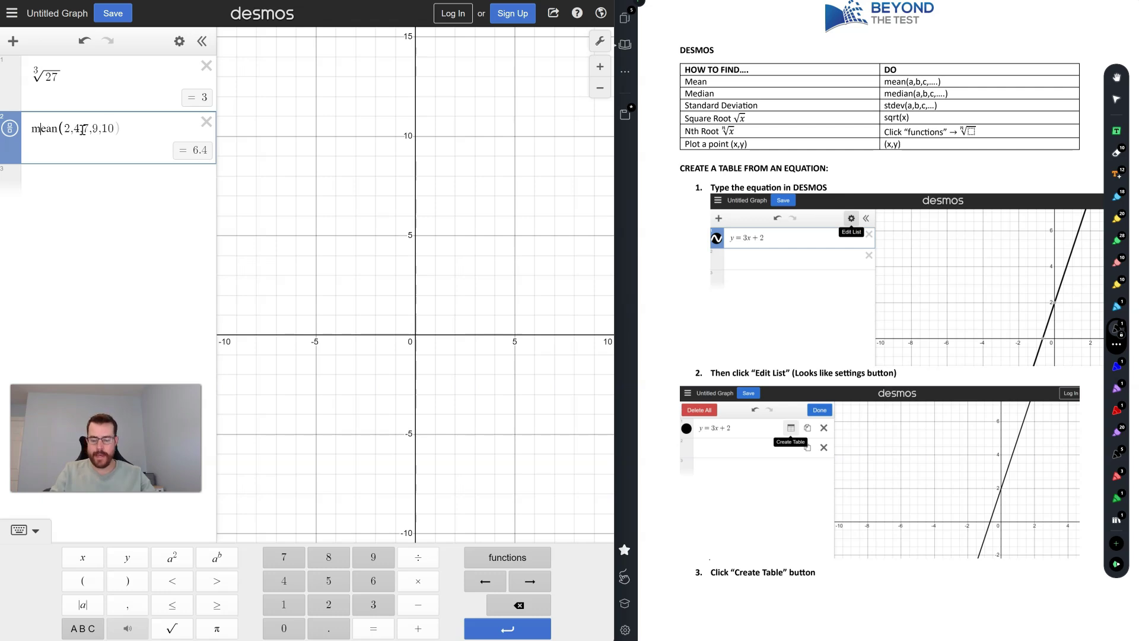
left_click(45, 129)
type("di")
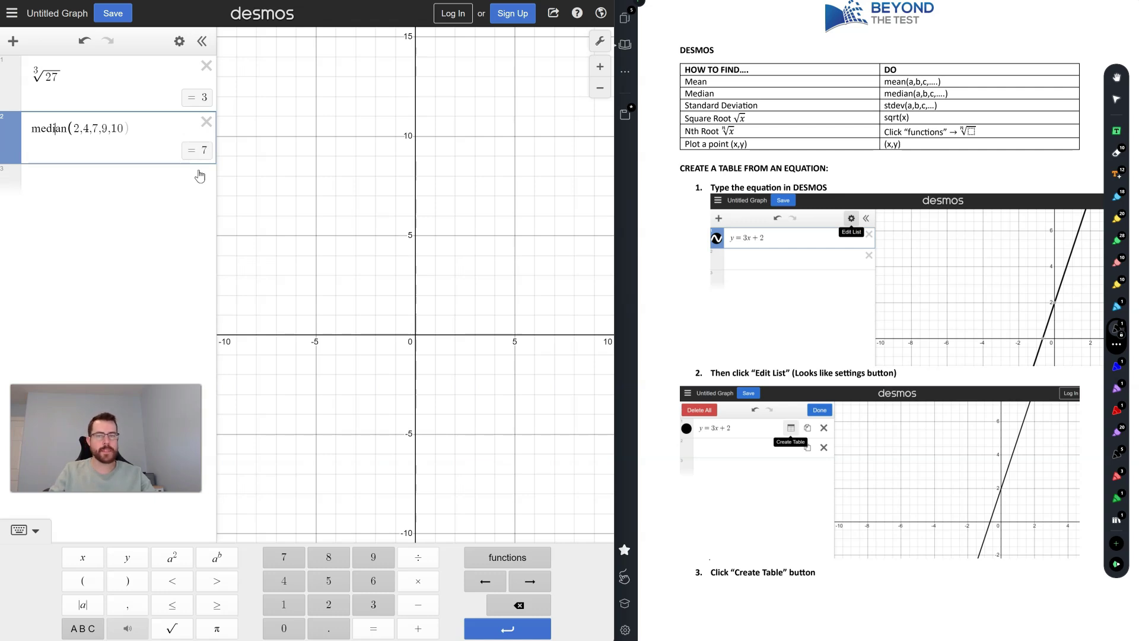
- Delete the median and cube root expressions
left_click(206, 122)
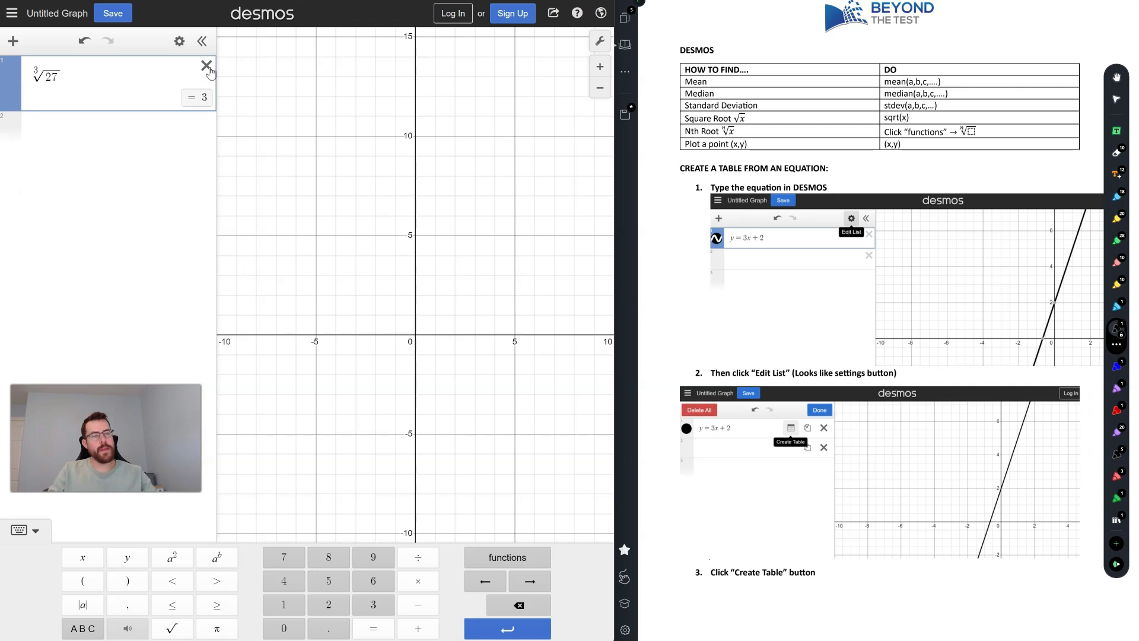
left_click(206, 65)
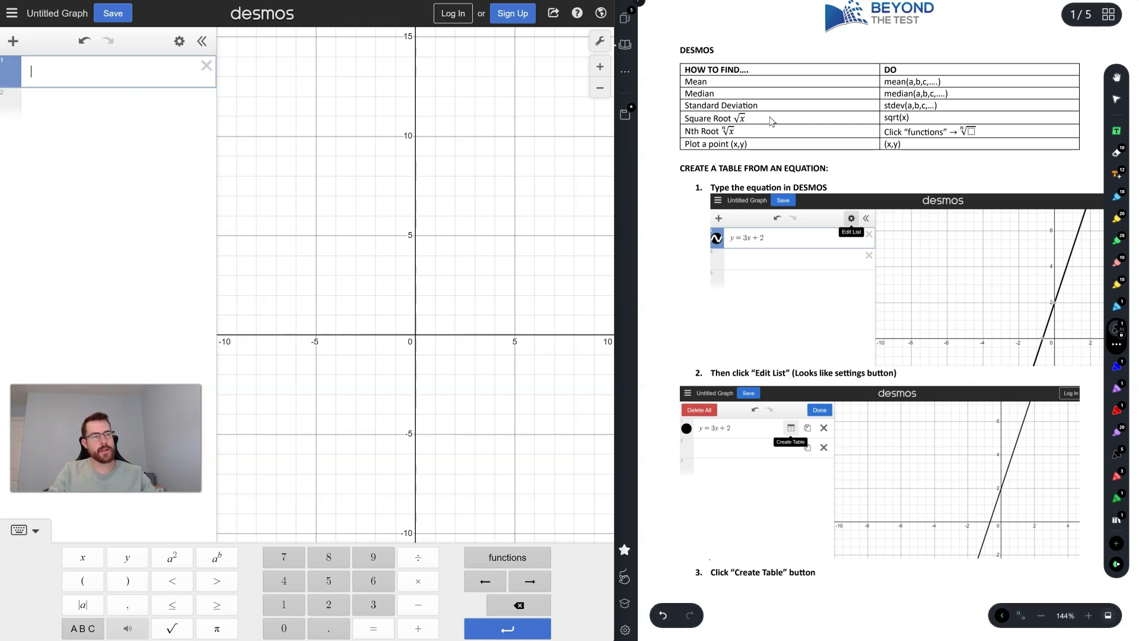
- Browse the functions list to the nth root, and insert an empty square root by entering sqrt in the first expression line
left_click(495, 557)
scroll(487, 484, "down", 2)
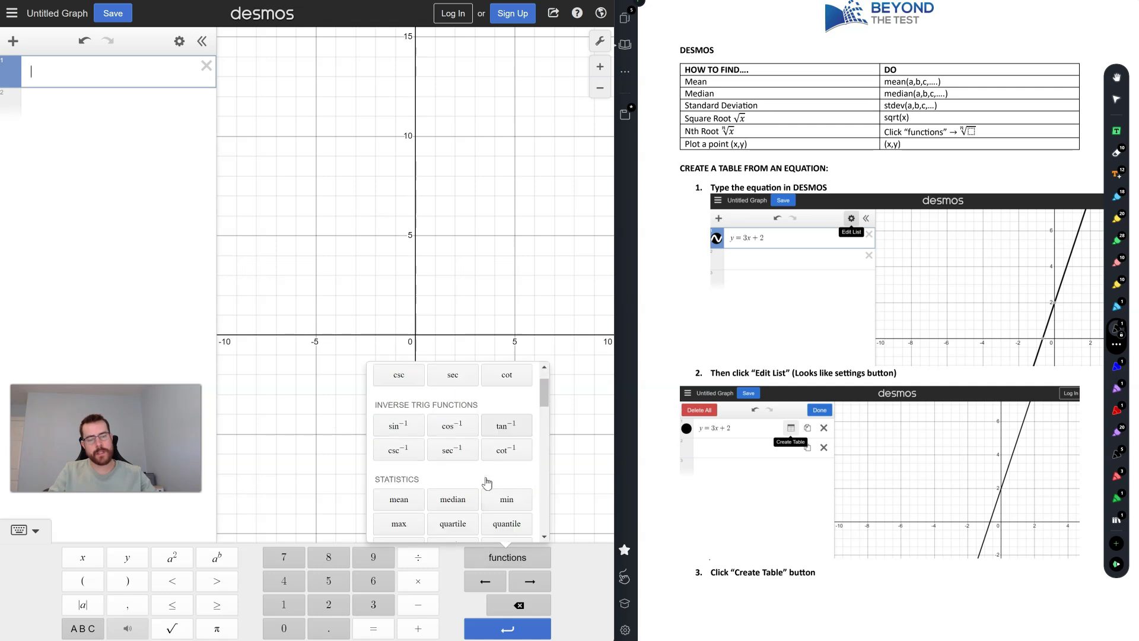
scroll(487, 484, "down", 5)
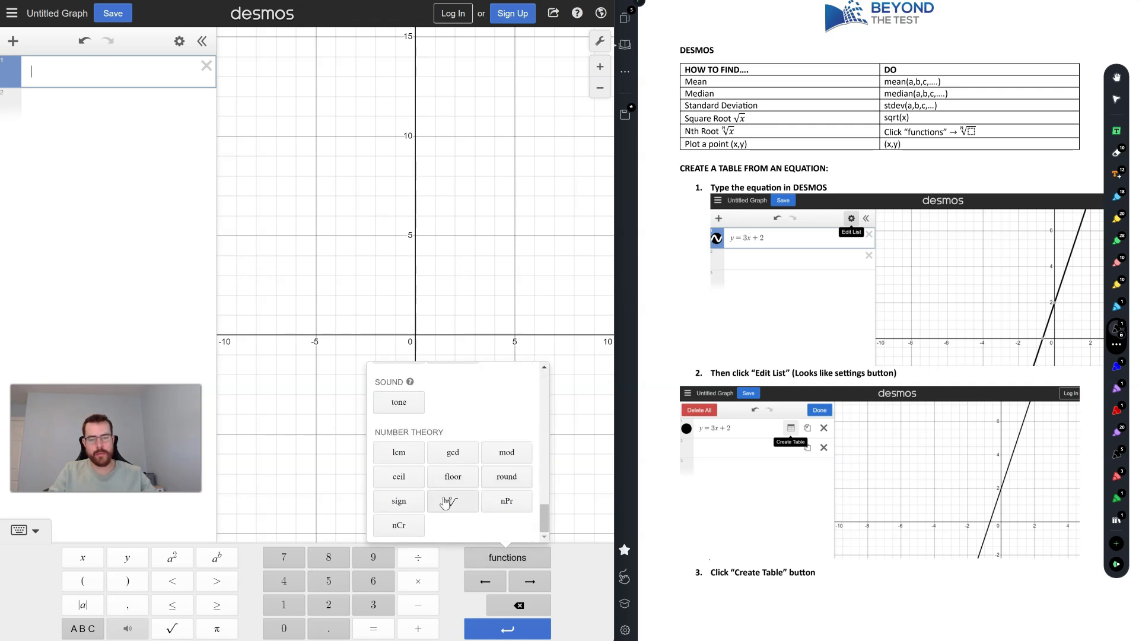
scroll(469, 510, "up", 3)
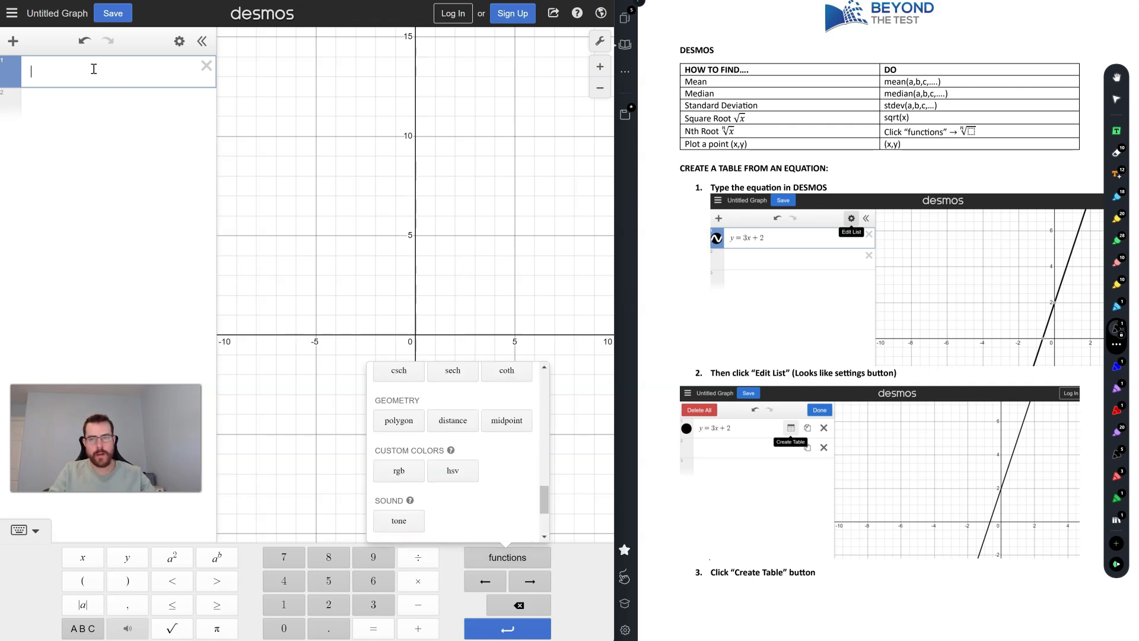
type("sqr")
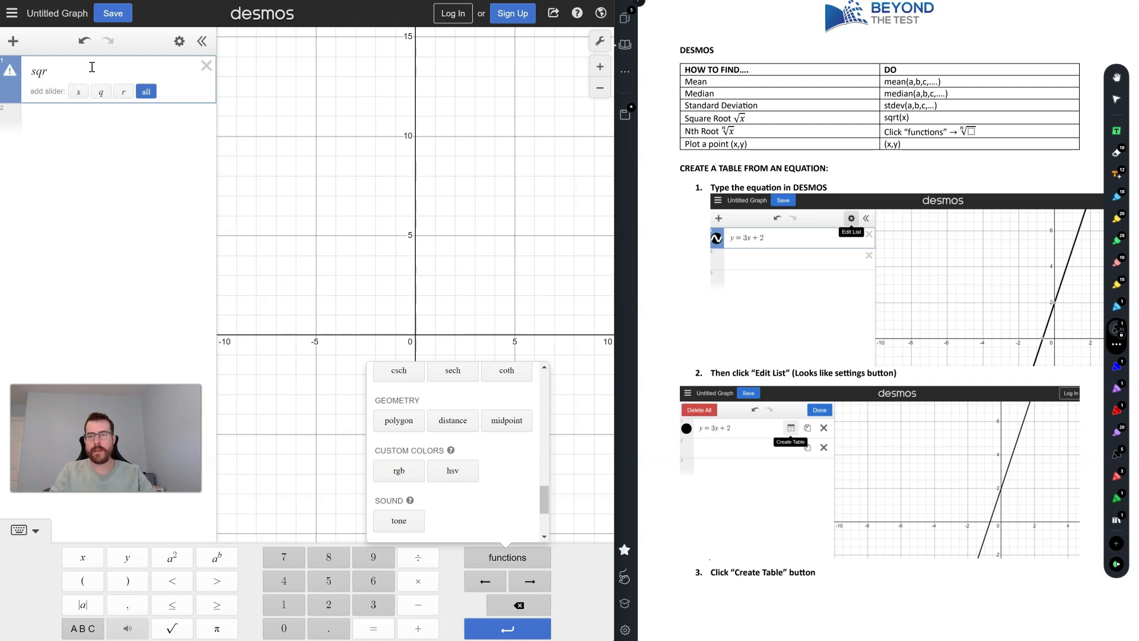
type("t")
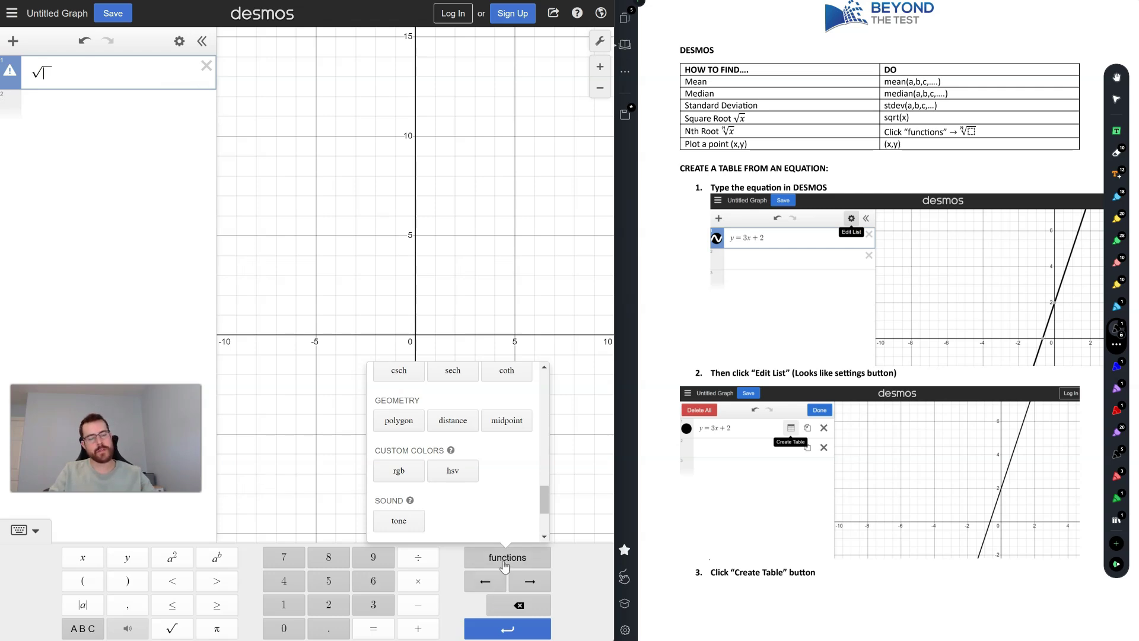
left_click(501, 584)
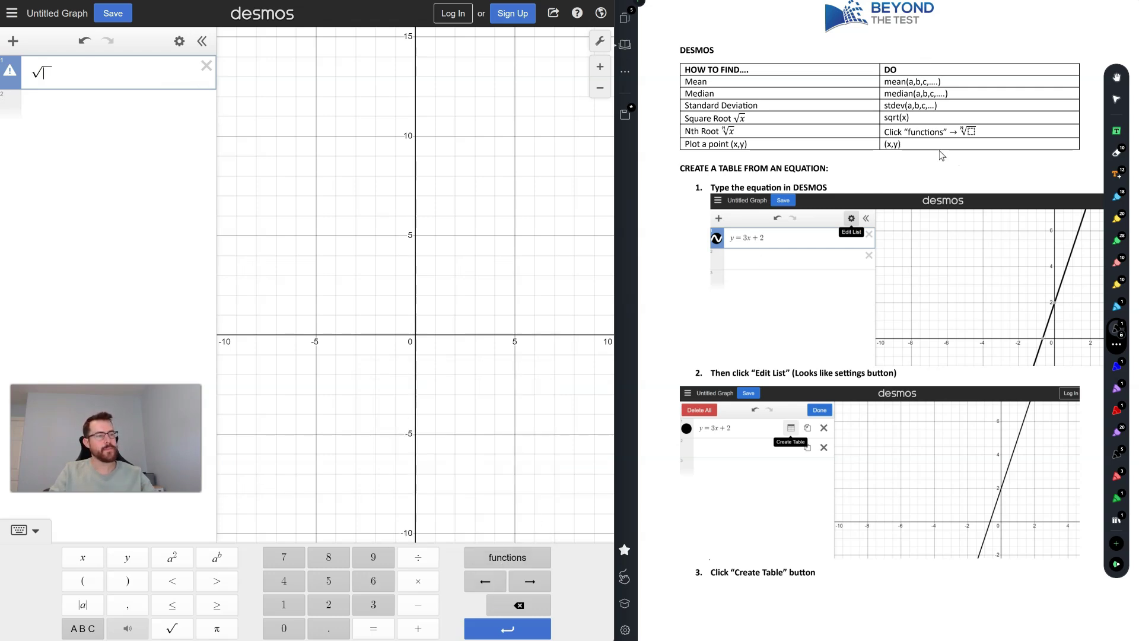
- Replace the empty square root with the point (2,6) to plot it on the graph
left_click(202, 67)
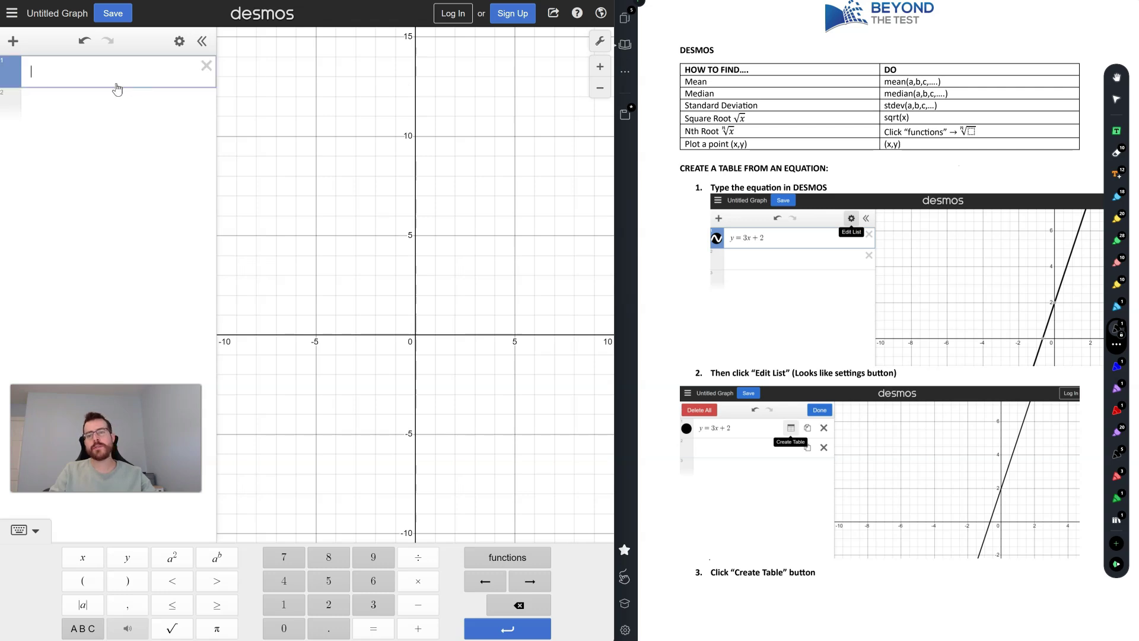
type("(")
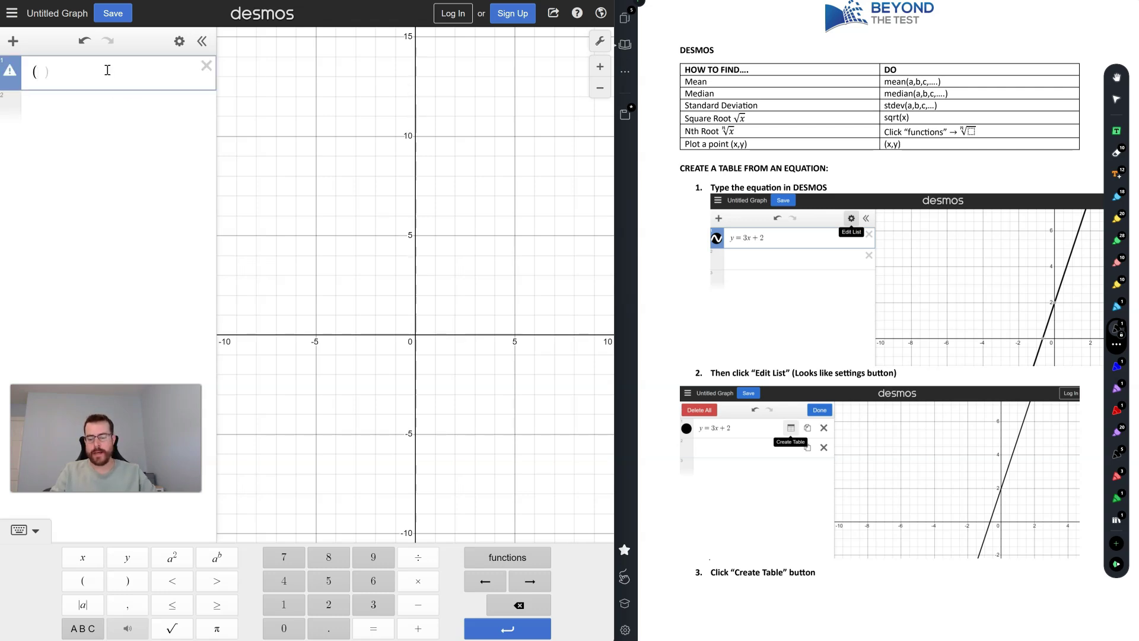
type("2,6)")
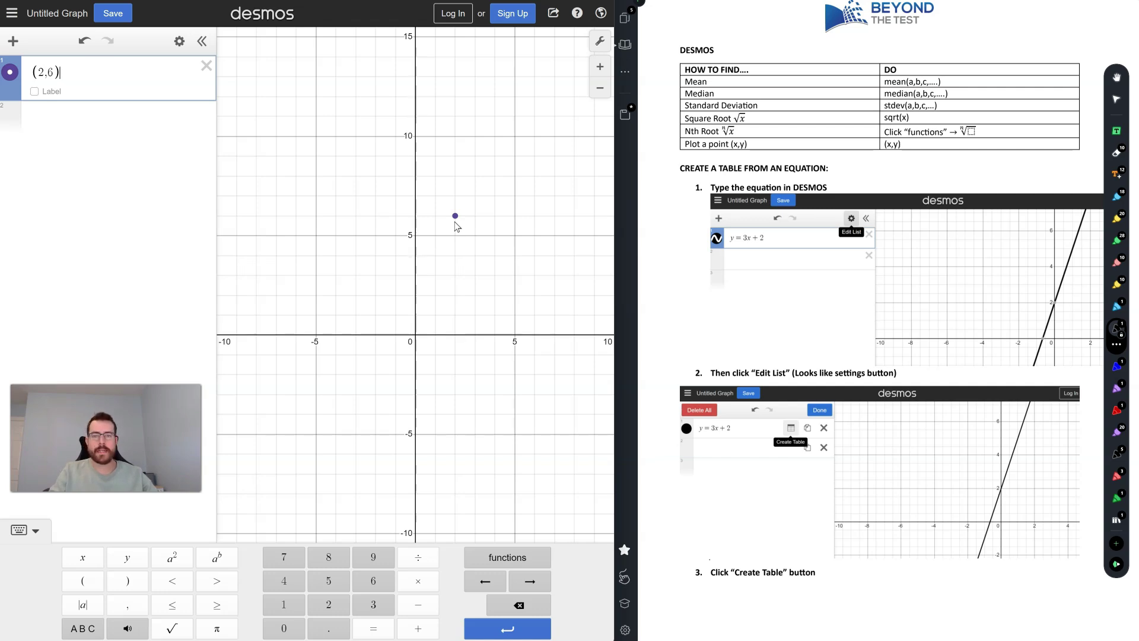
- Replace the point with the equation y = 3x + 2 and create a table from it
left_click(207, 65)
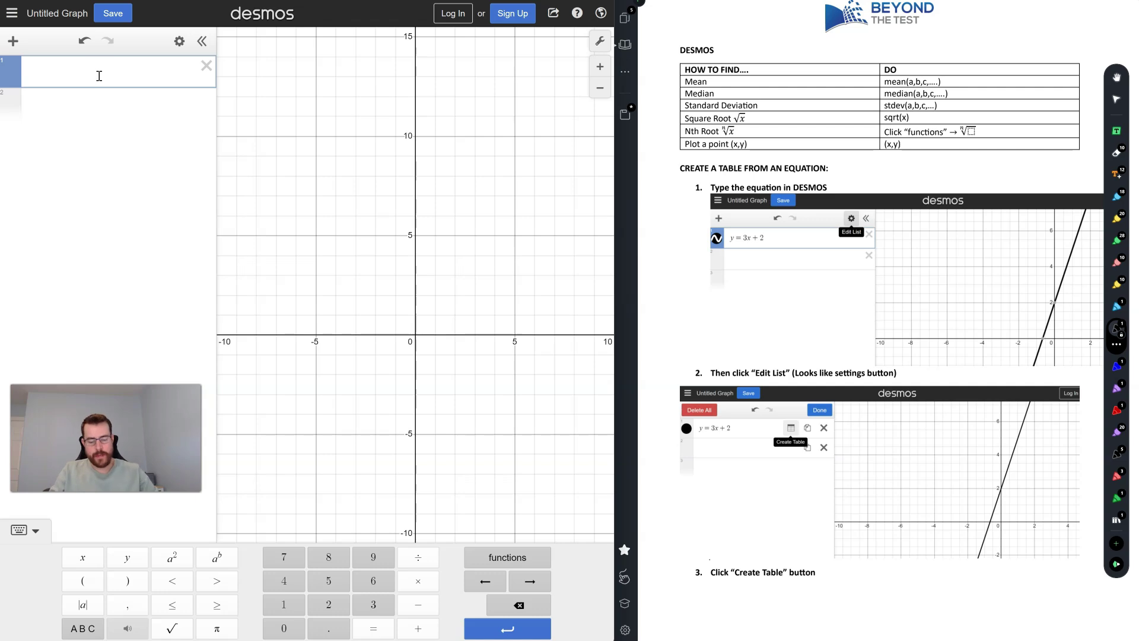
type("y = 3x + 2")
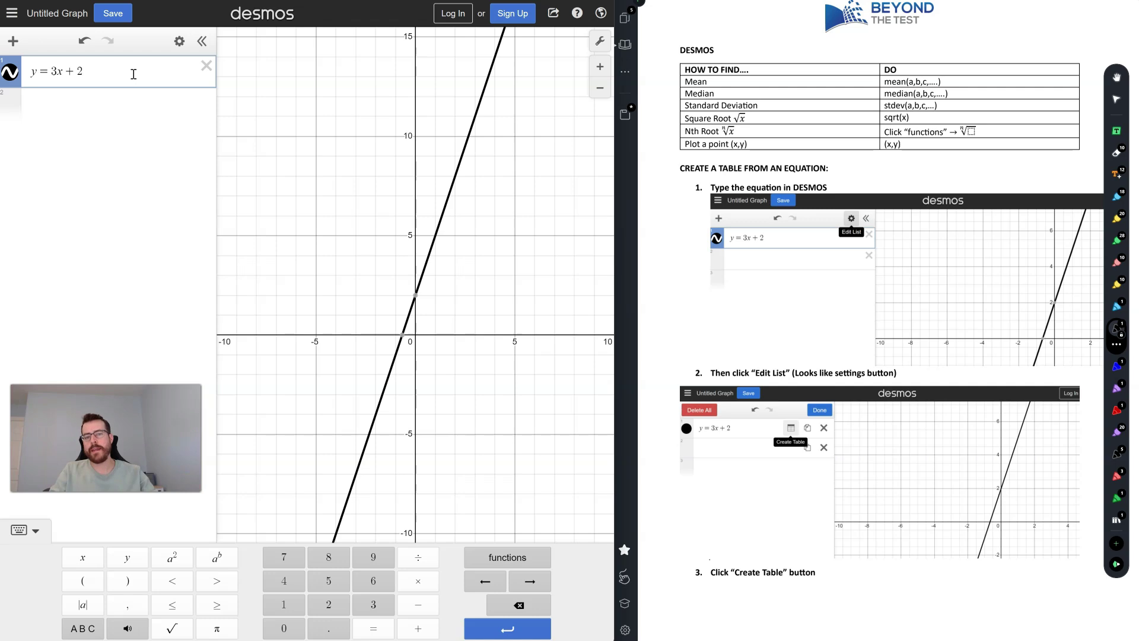
left_click(180, 43)
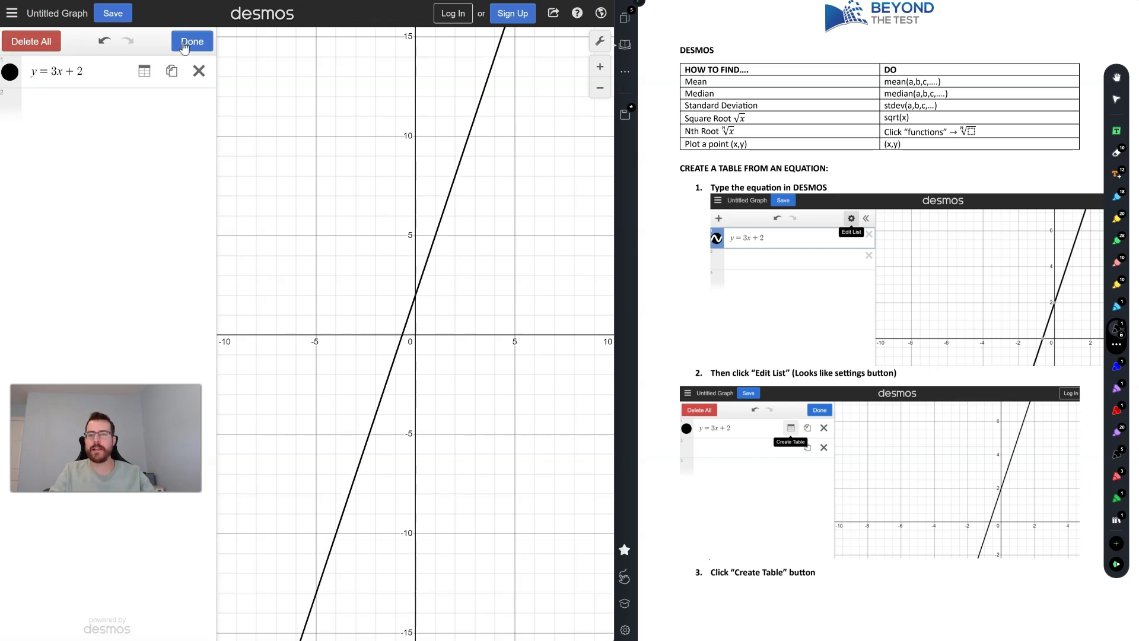
left_click(146, 72)
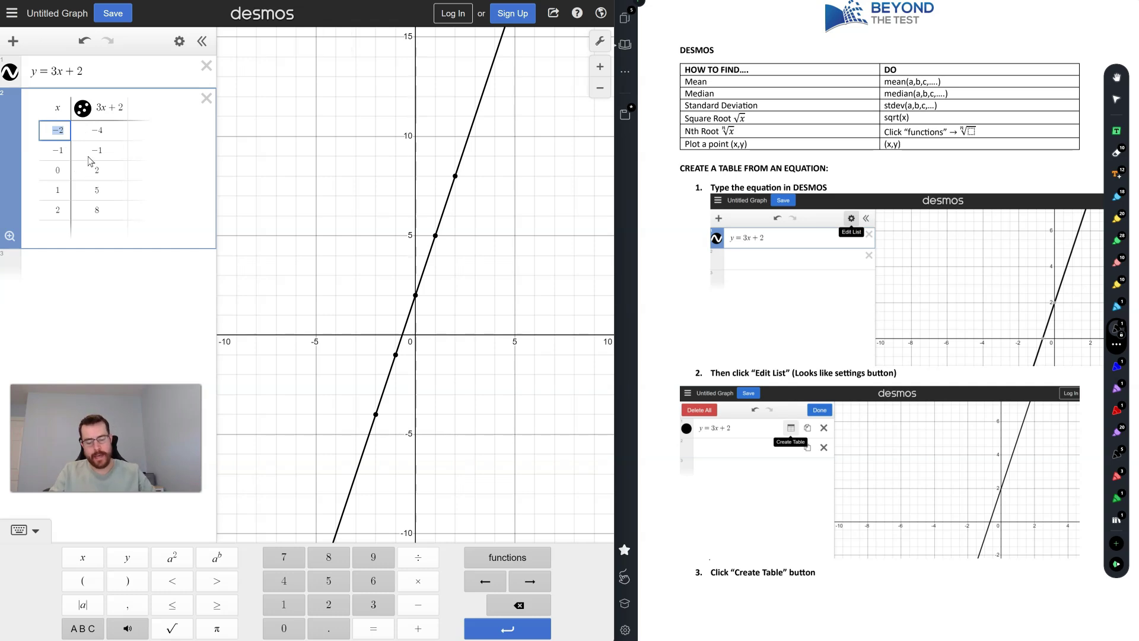
- Set the table's first x value to -100 and delete the table
type("-100")
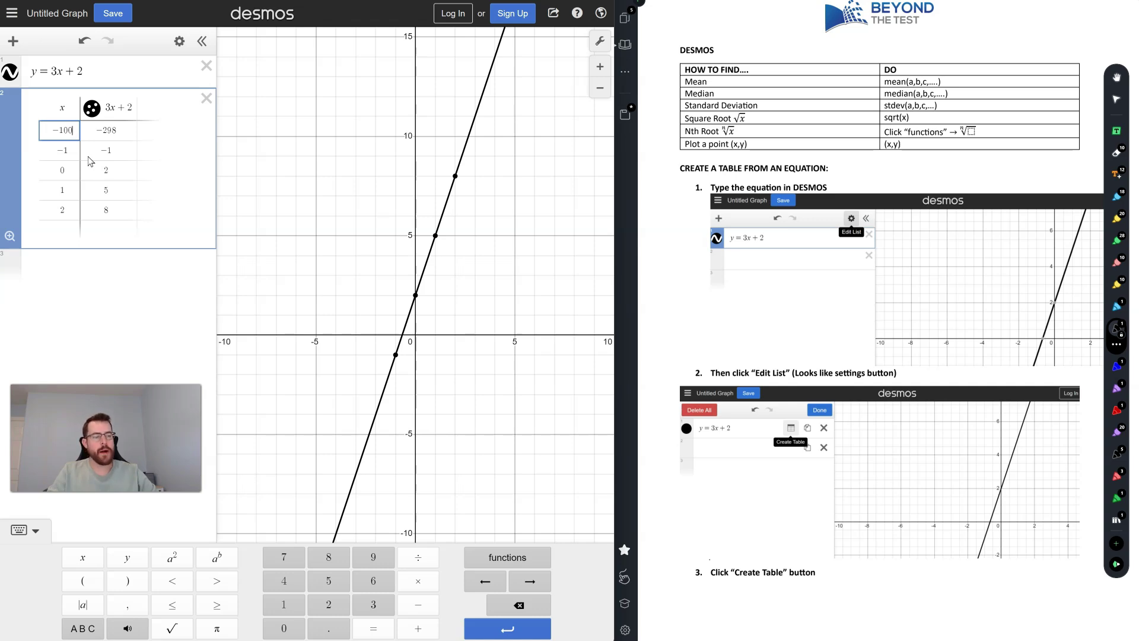
left_click(206, 98)
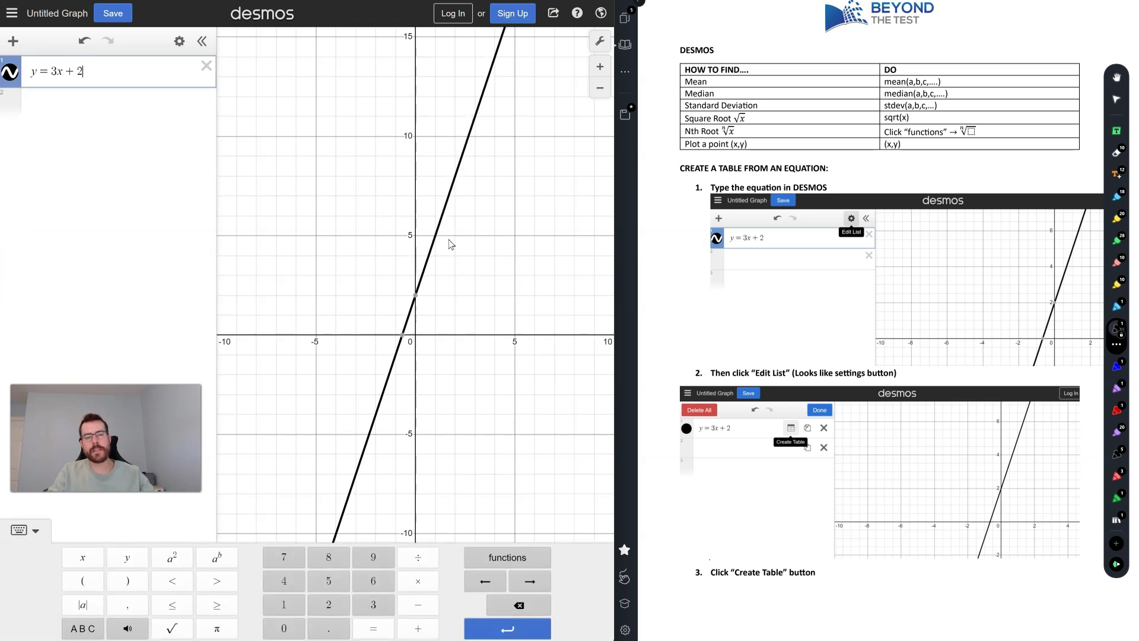
- Toggle the line y = 3x + 2 off and on, and inspect the coordinates of its y-intercept and x-intercept
left_click(8, 73)
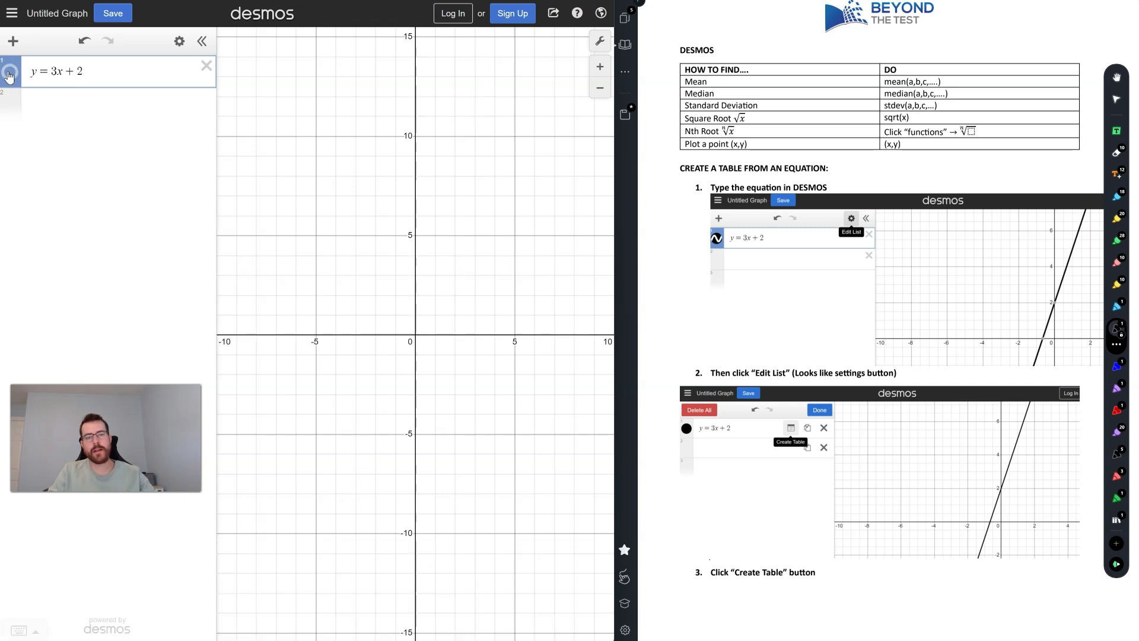
left_click(8, 74)
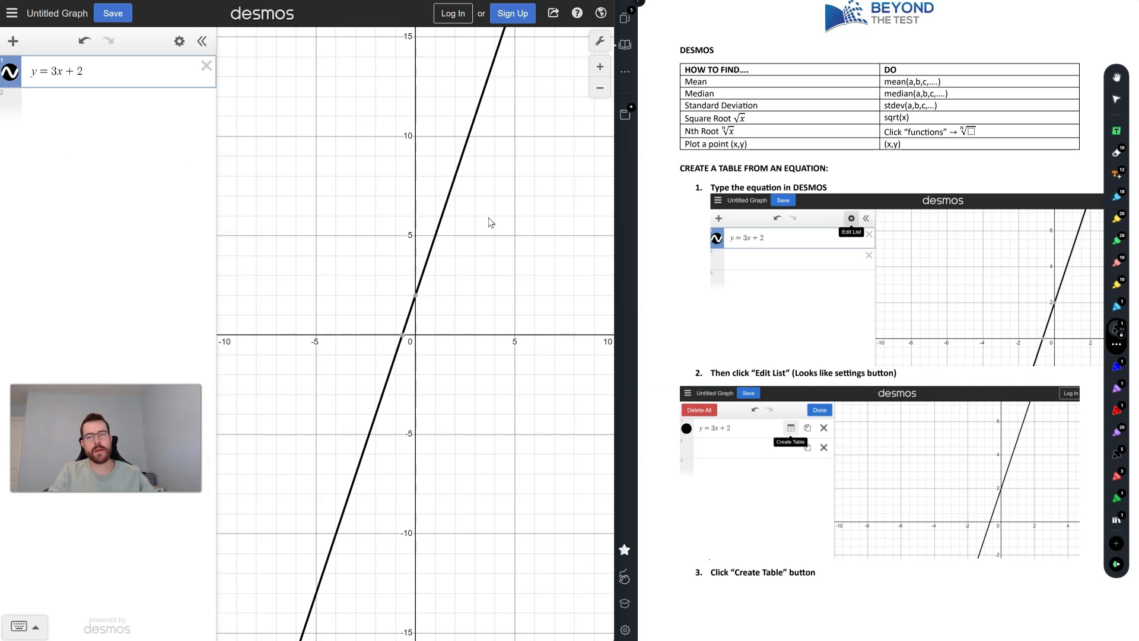
left_click(169, 69)
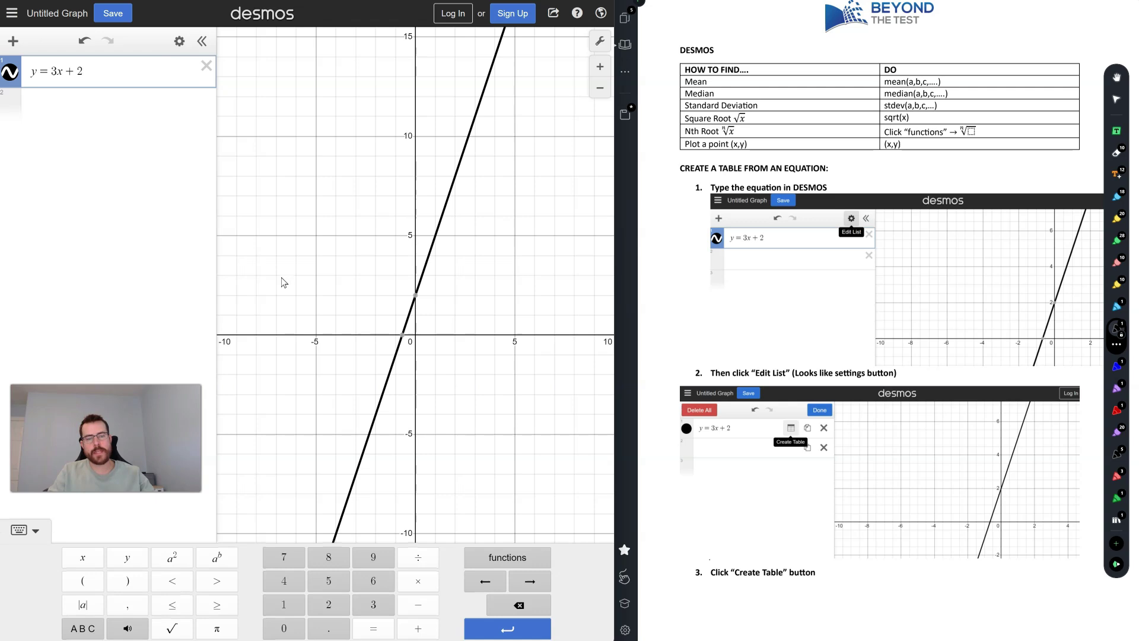
mouse_move(418, 295)
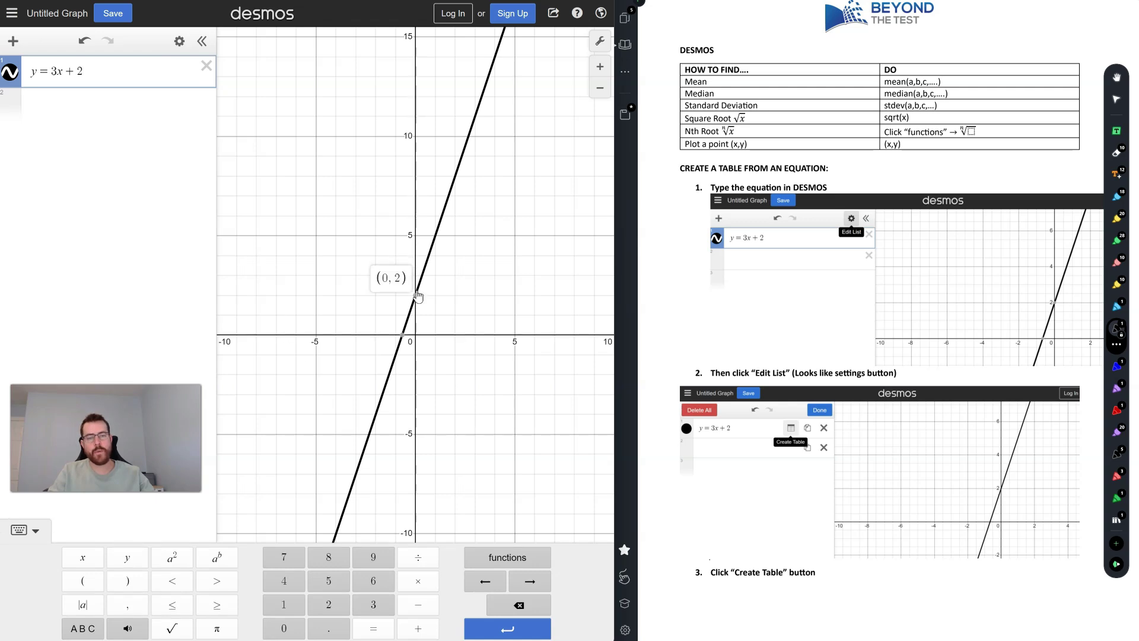
mouse_move(405, 337)
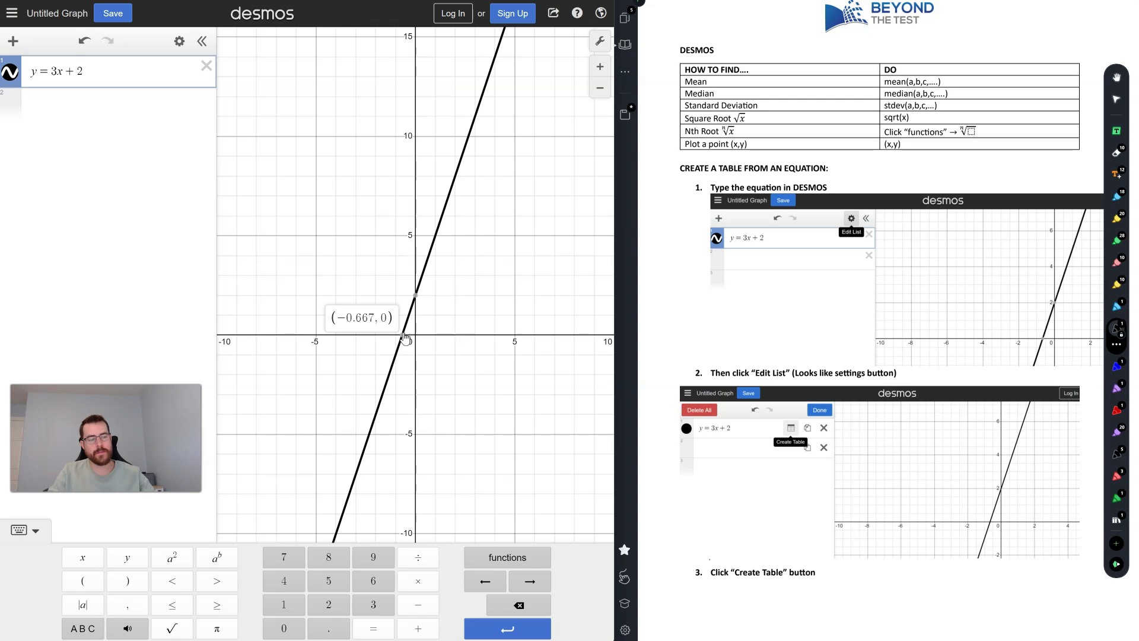
- Graph the second equation y = -x + 5 on line 2, following the intersection-point section of the notes
scroll(841, 259, "down", 5)
scroll(841, 258, "down", 5)
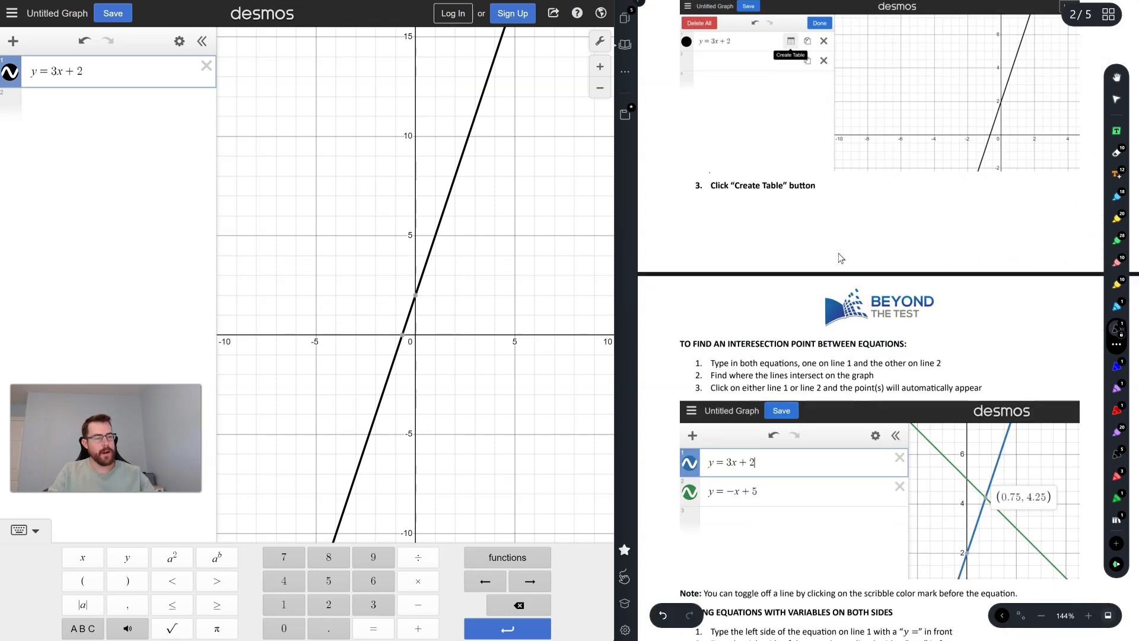
scroll(841, 258, "down", 2)
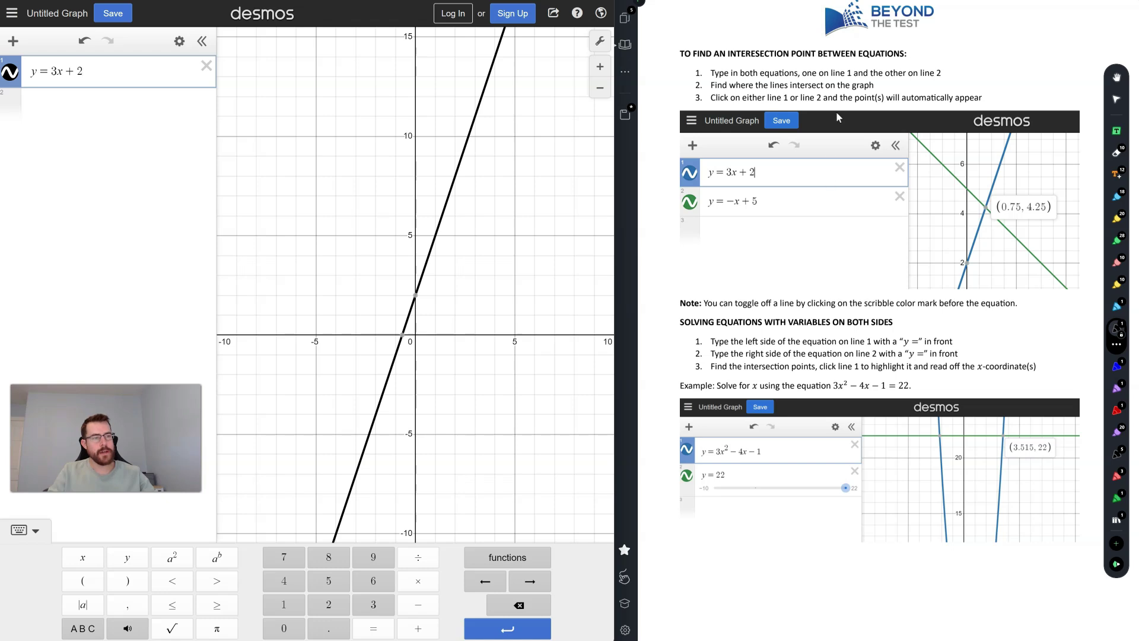
left_click(63, 108)
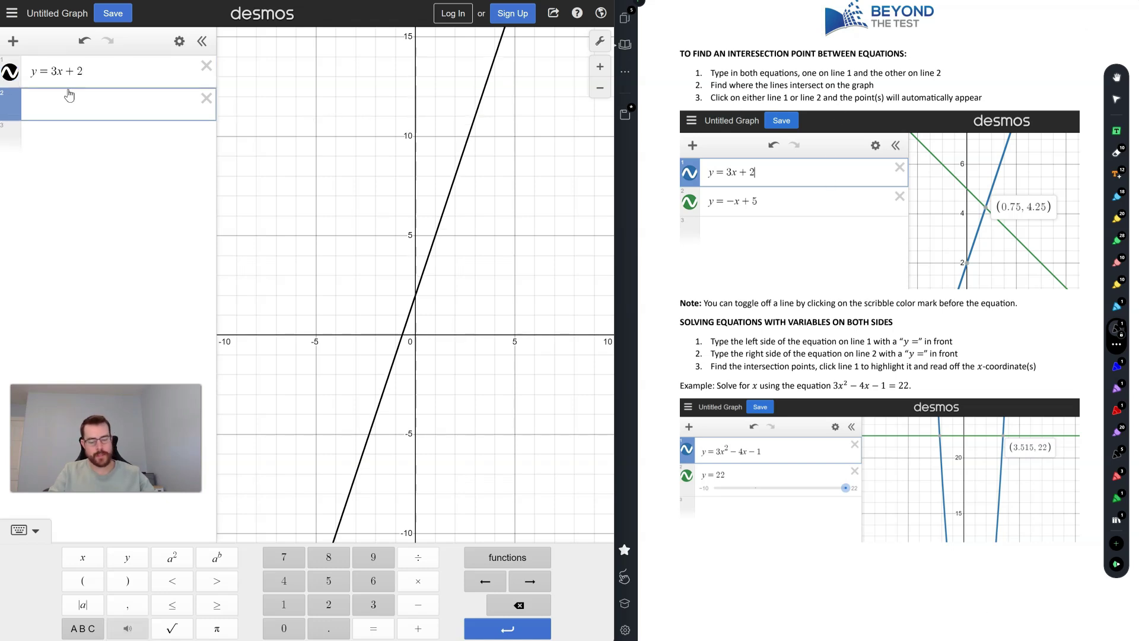
type("y=-x")
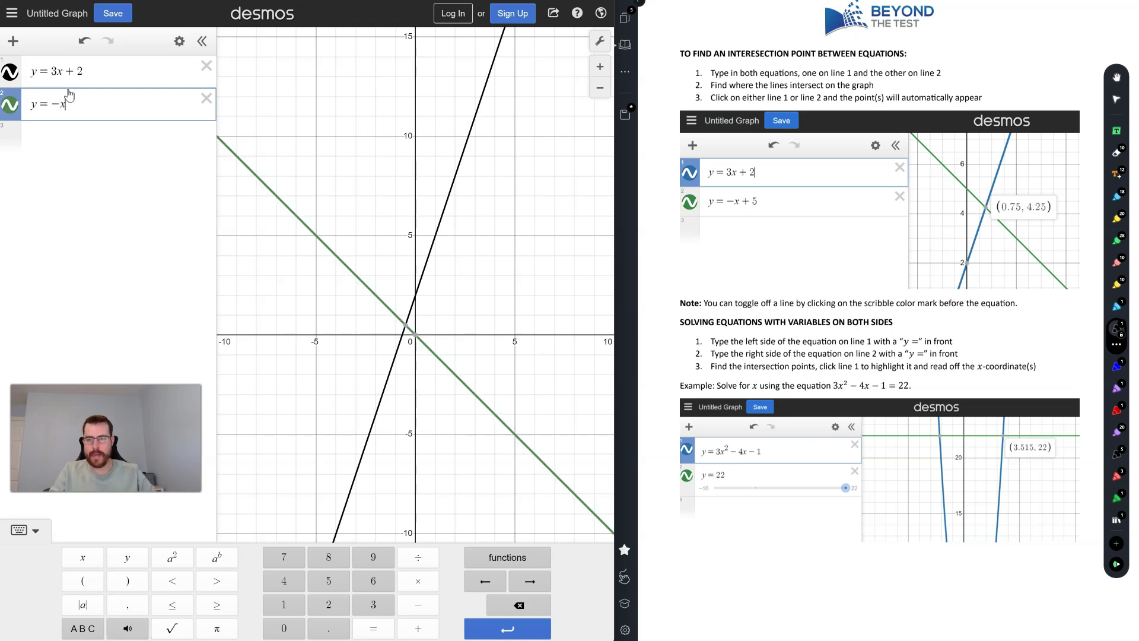
type("+5")
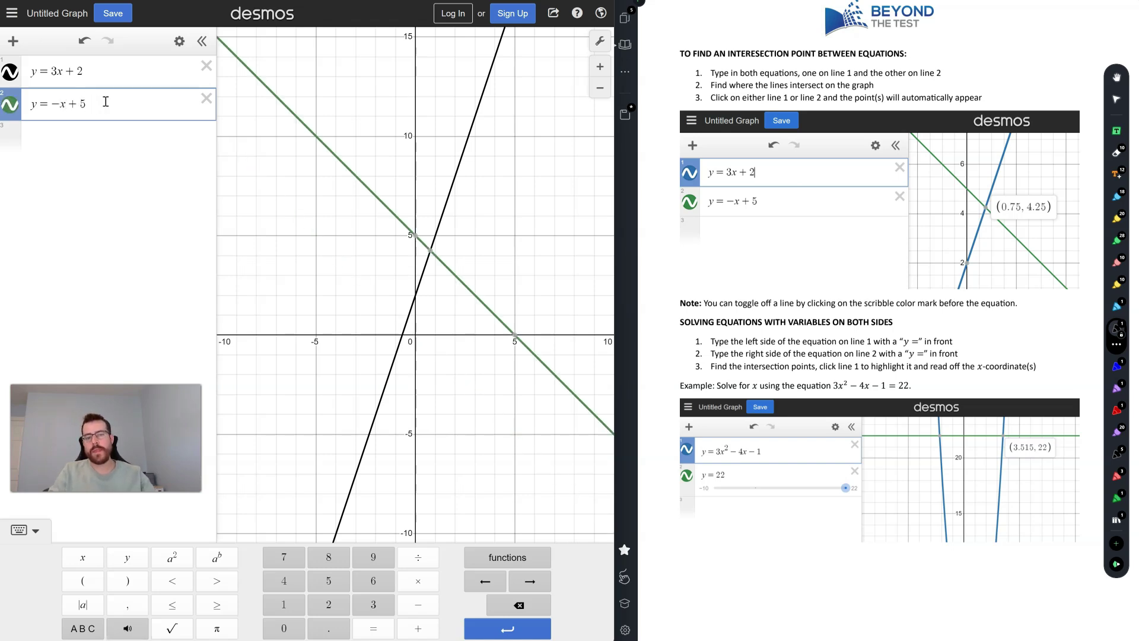
- Inspect the intersection of the two lines and the intercepts of y = -x + 5, then select y = 3x + 2
left_click(432, 257)
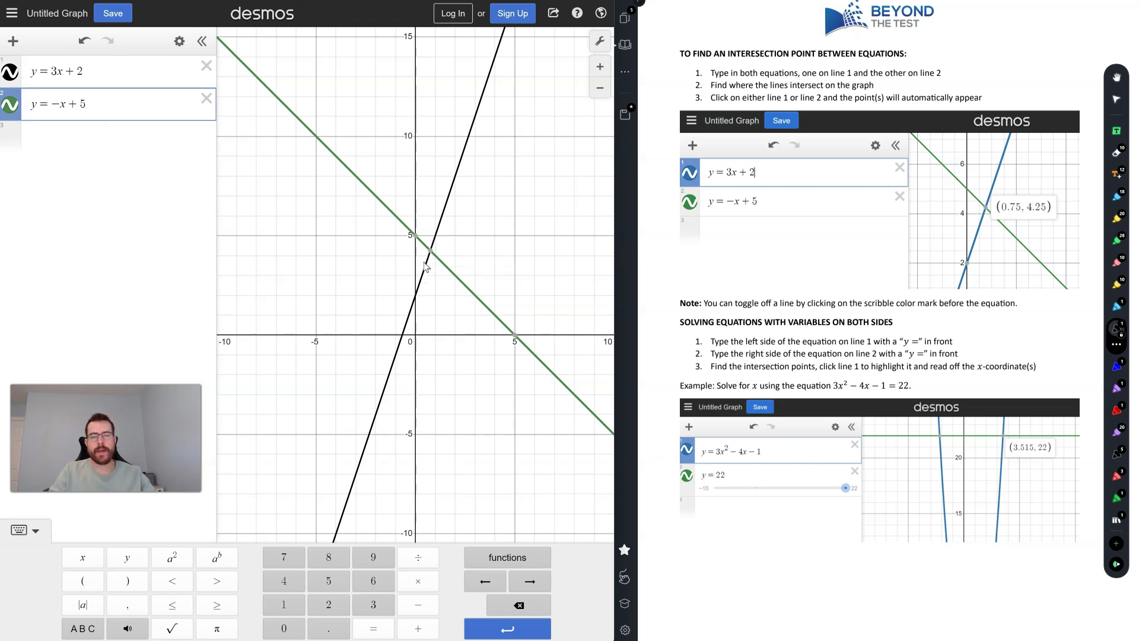
mouse_move(419, 241)
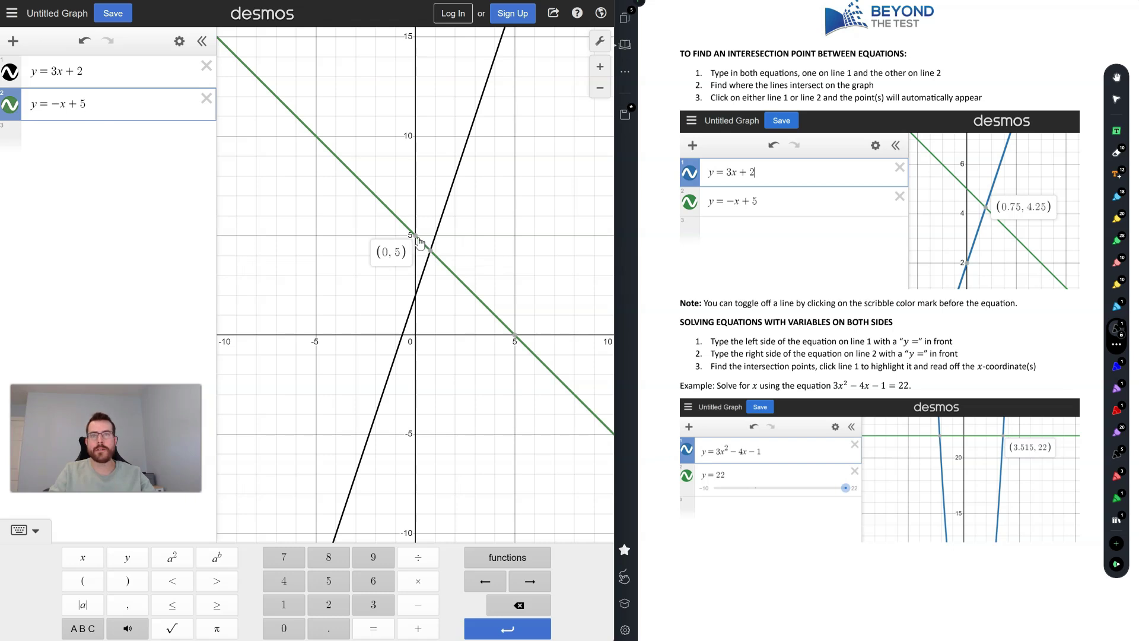
mouse_move(516, 339)
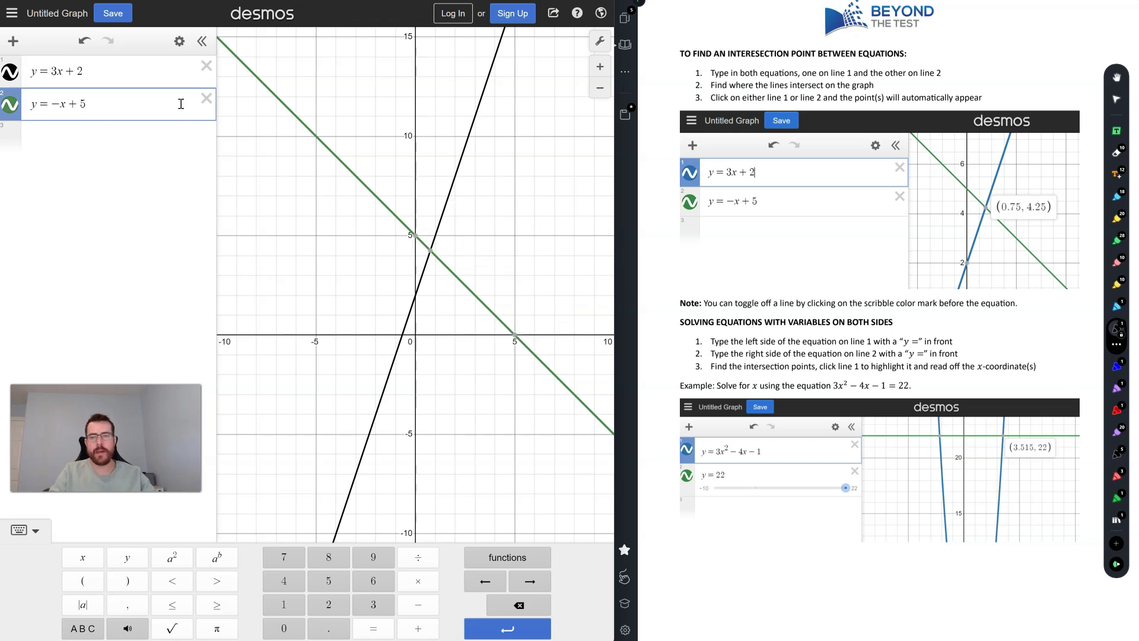
left_click(159, 75)
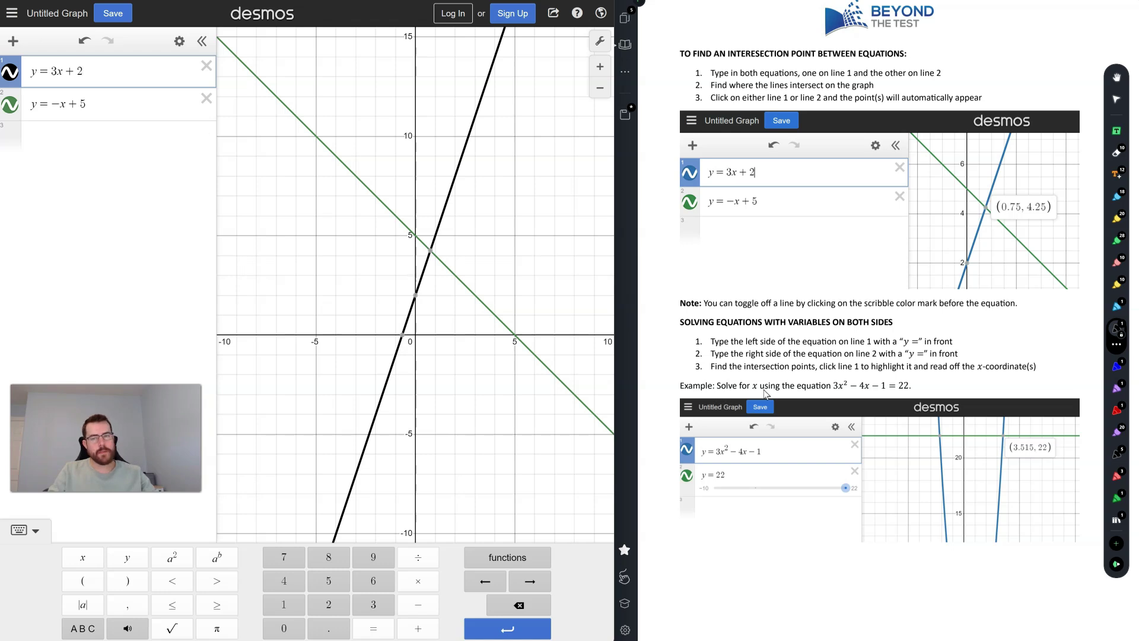
- Delete both line equations and highlight the example equation 3x² − 4x − 1 = 22 in the notes
left_click(207, 98)
left_click(207, 67)
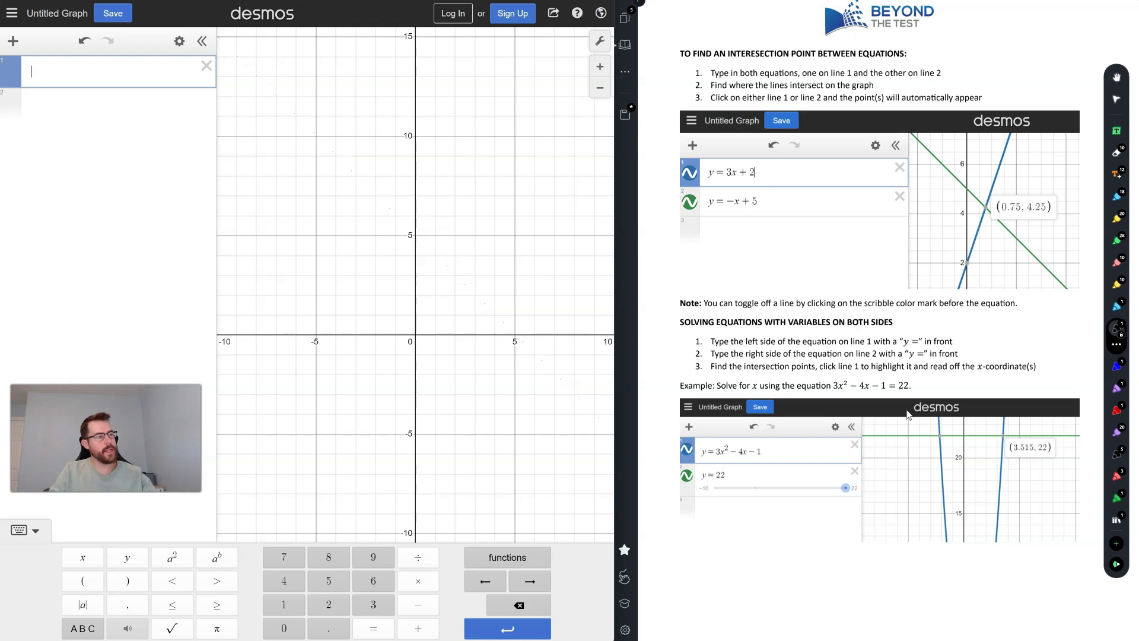
left_click(1116, 219)
left_click_drag(831, 385, 920, 386)
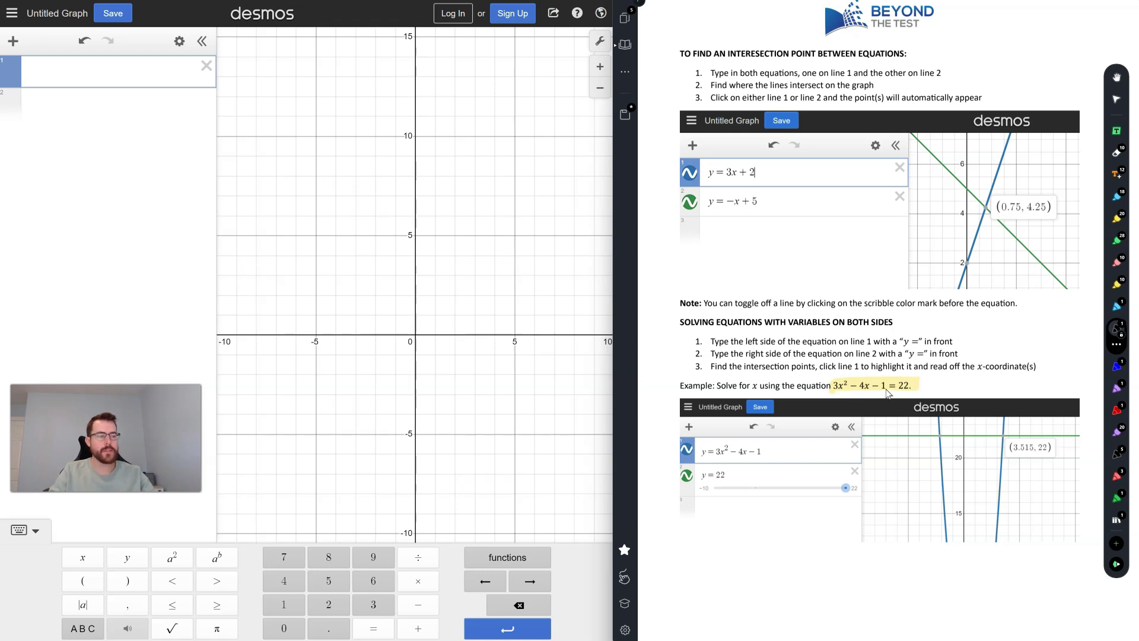
- Graph the left side of the example equation as y = 3x² − 4x − 1 on line 1
left_click(66, 85)
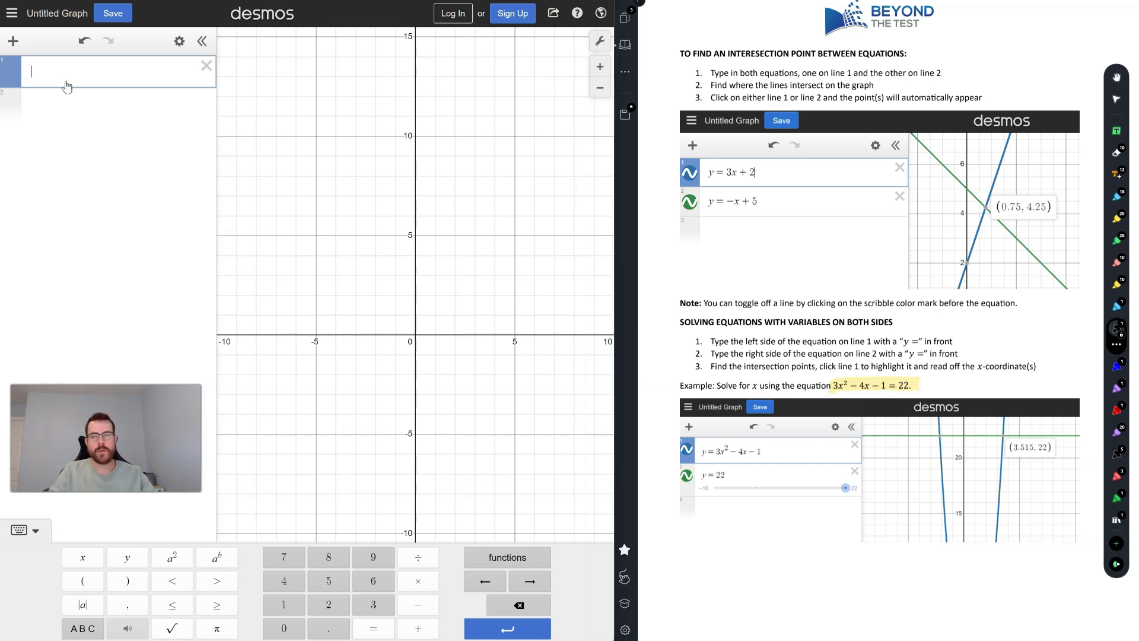
type("y")
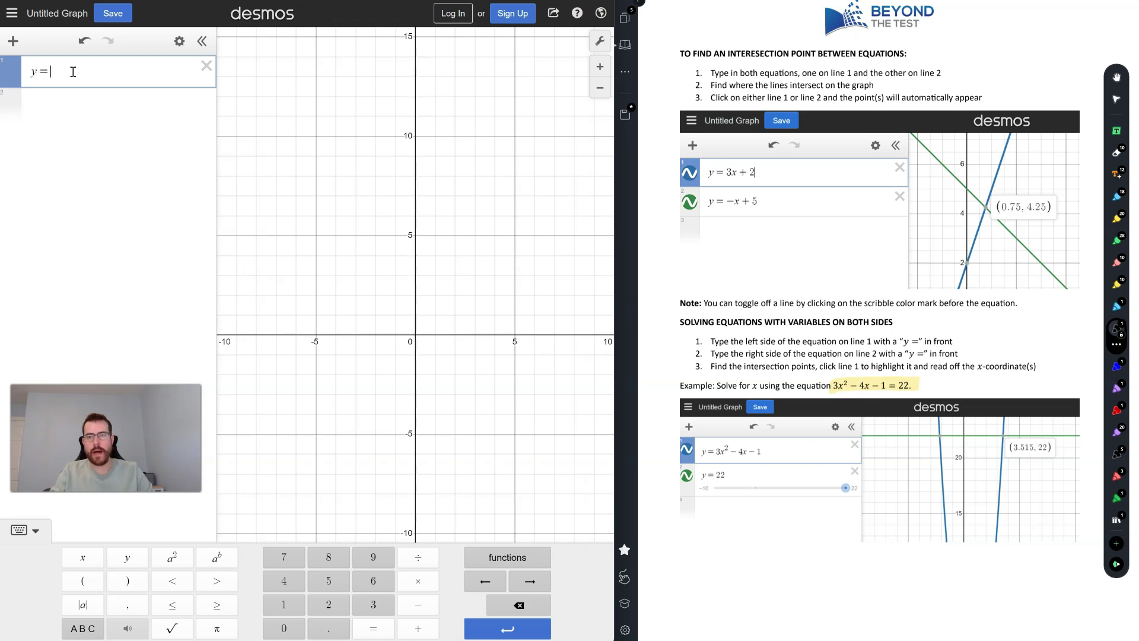
type("=3x^2")
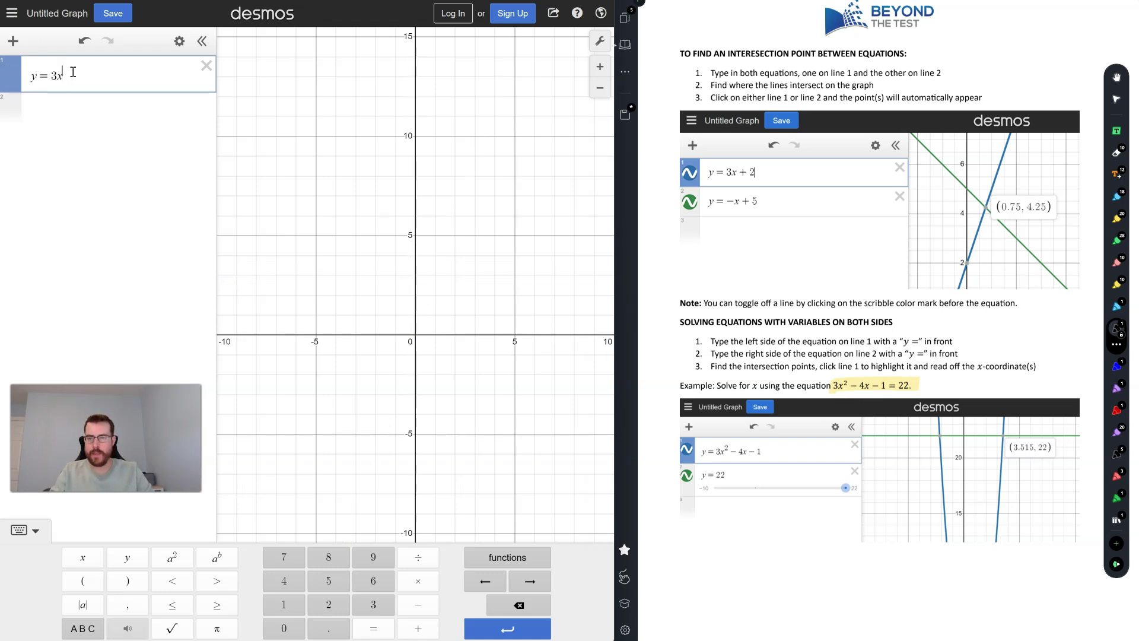
type("-4x")
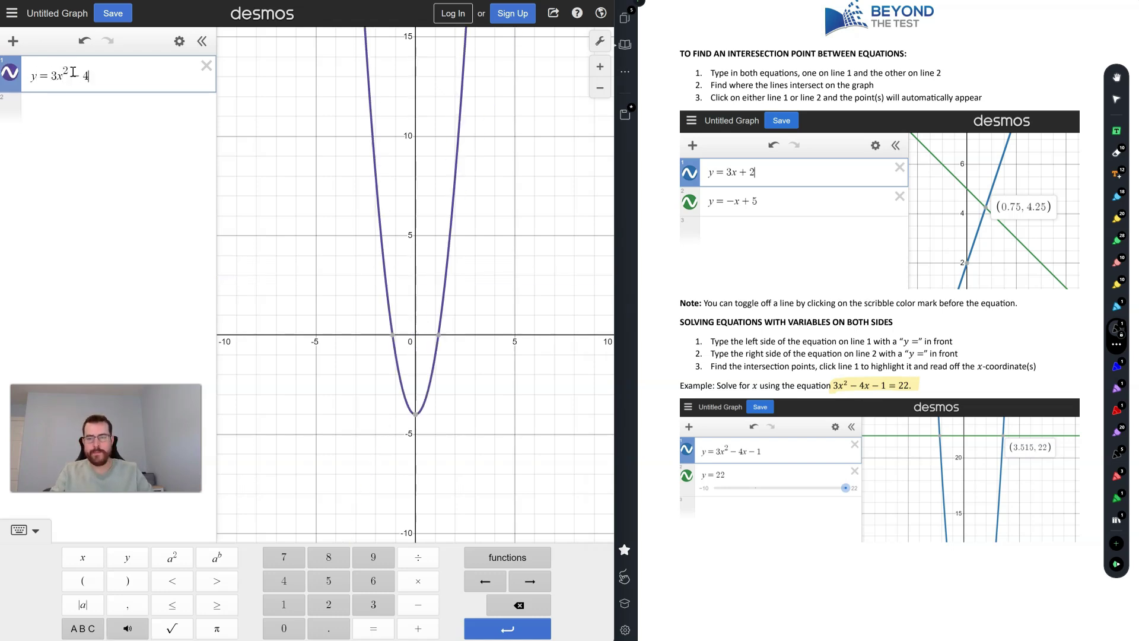
type("-1")
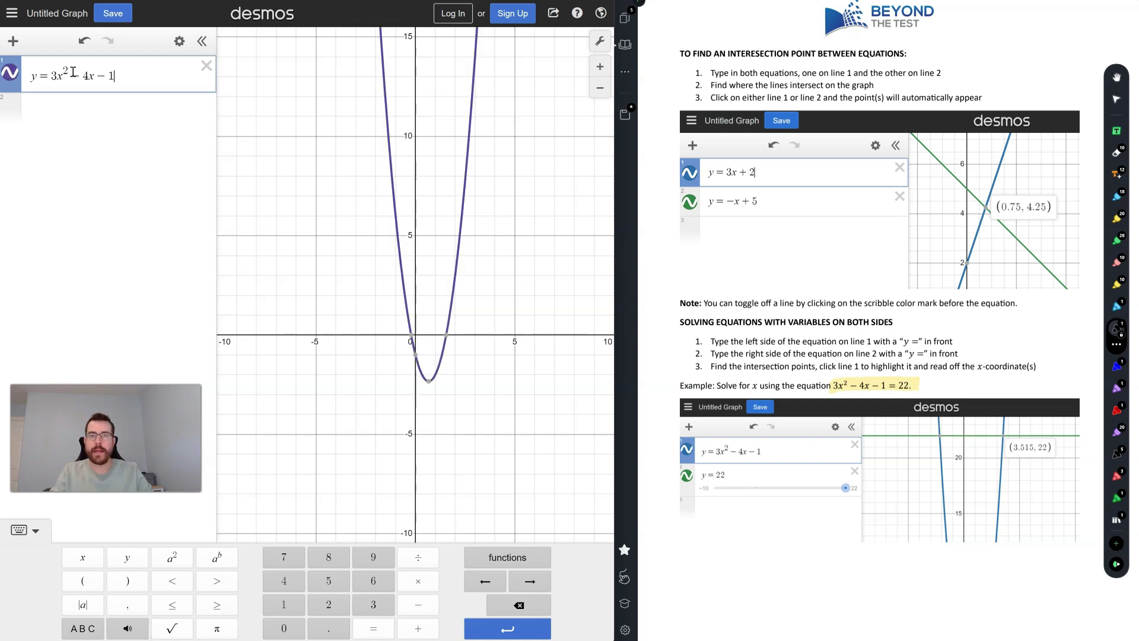
- Graph the right side as y = 22 on line 2 and bring its crossings with the parabola into view
key("Return")
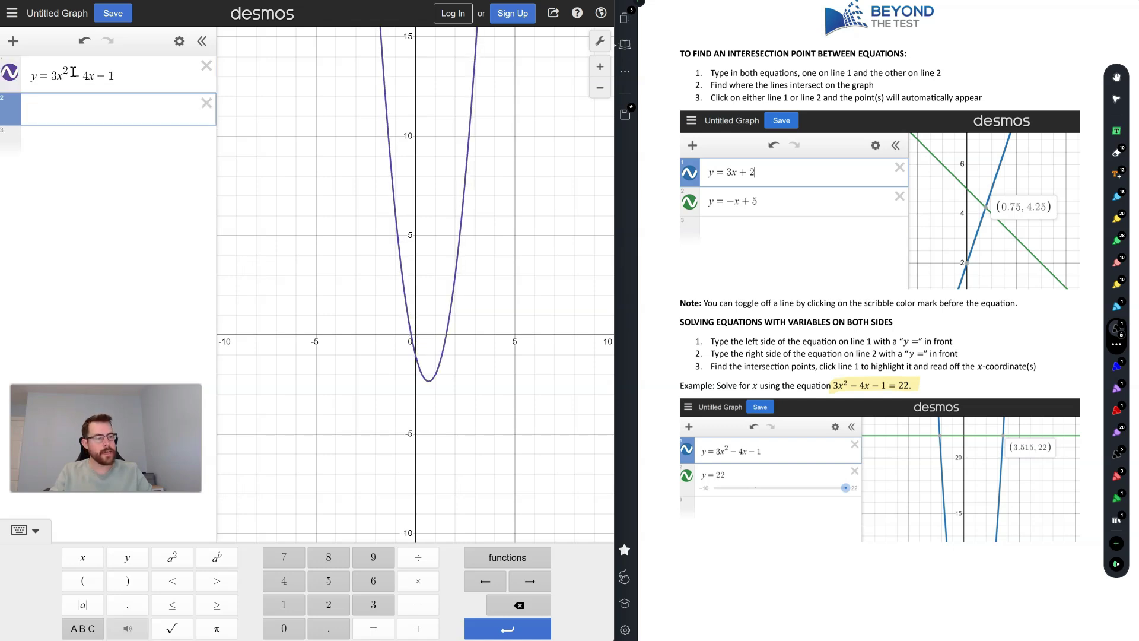
type("y ")
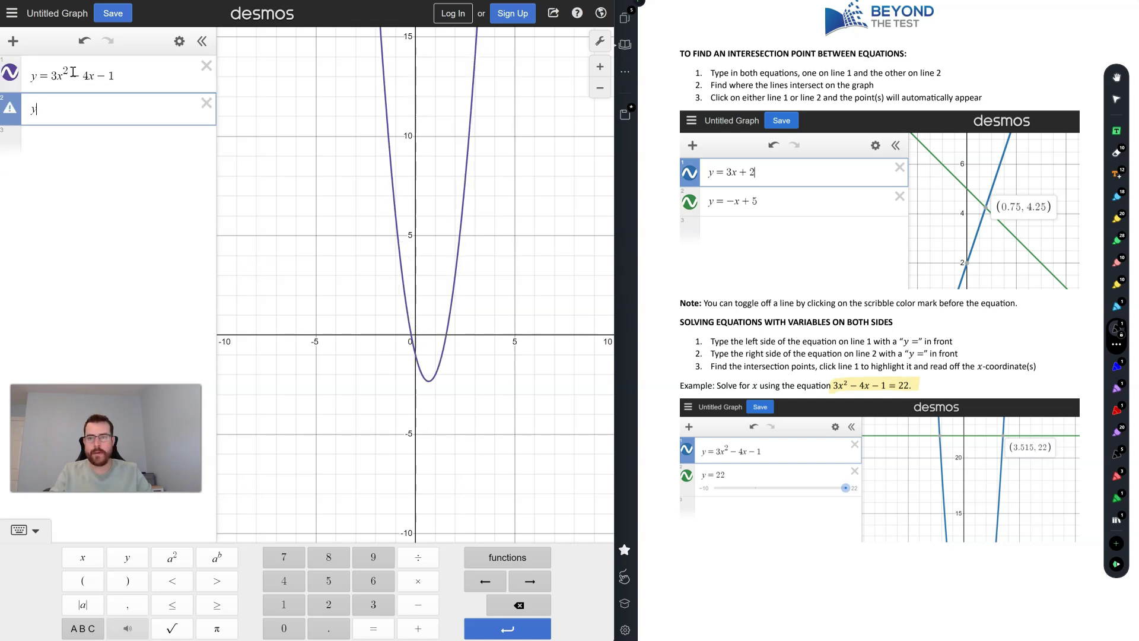
type("= 22")
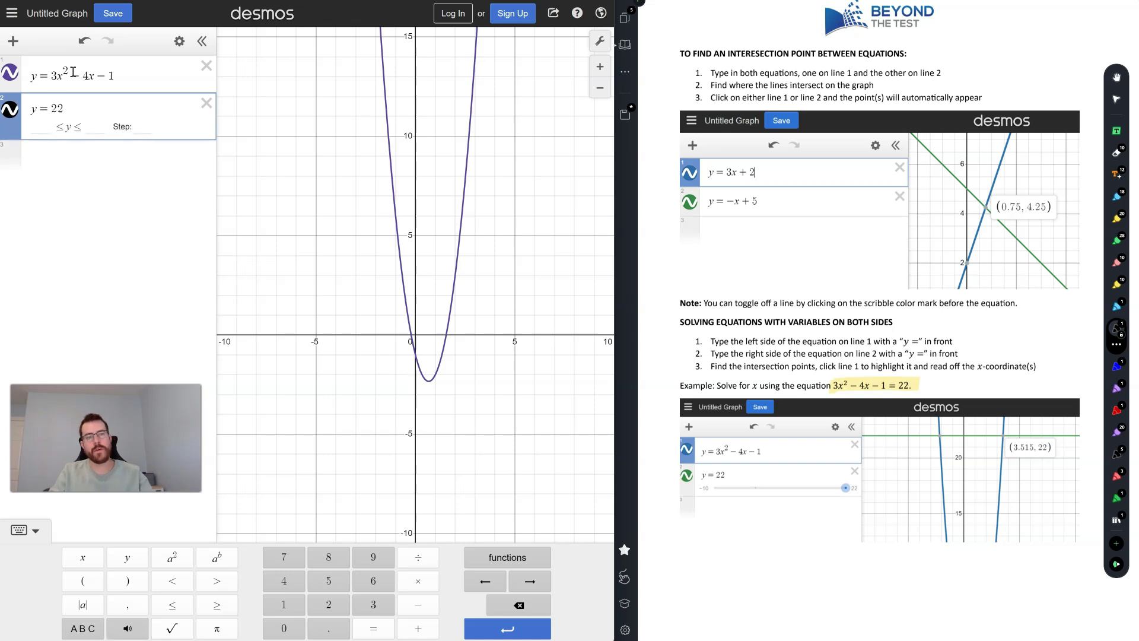
scroll(478, 201, "down", 3)
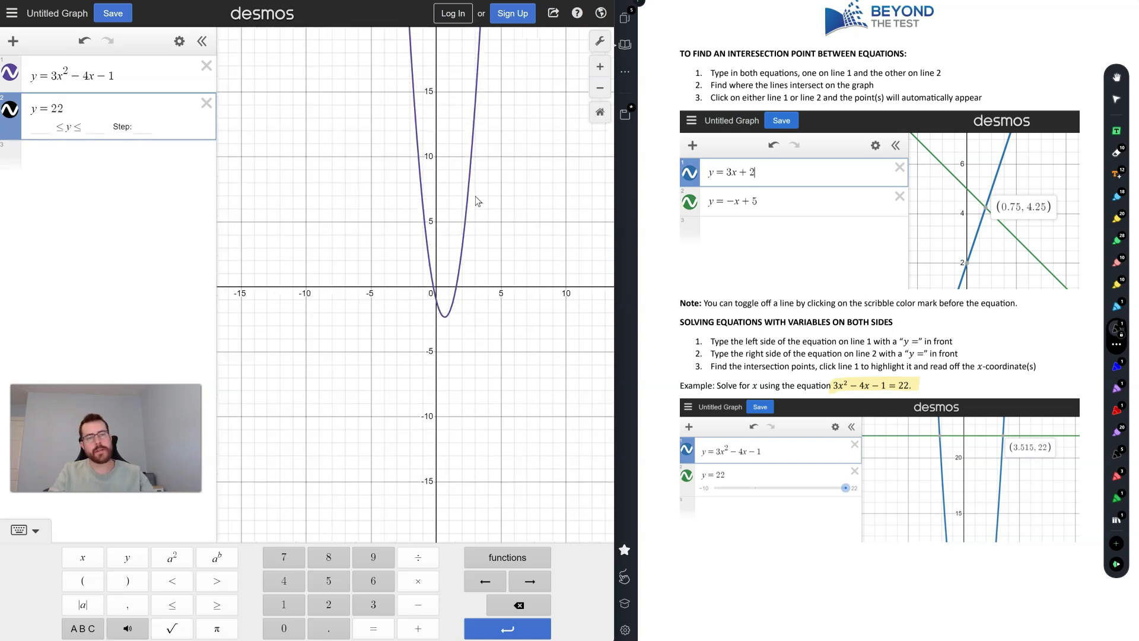
left_click_drag(535, 143, 519, 277)
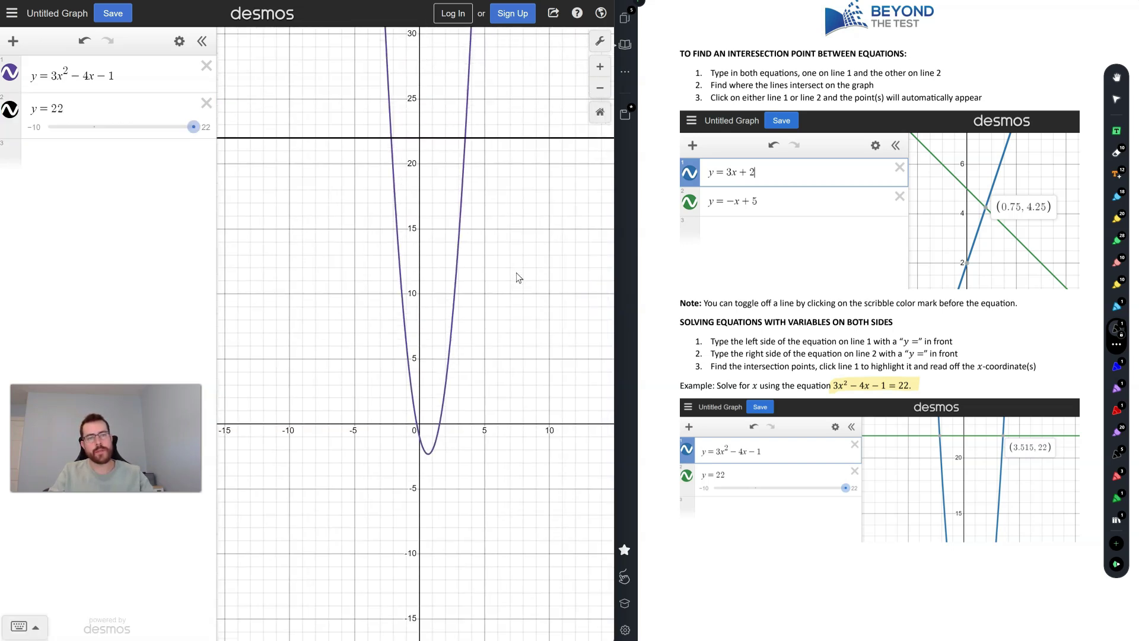
- Select the parabola's equation and inspect the coordinates of both its intersections with y = 22
left_click(114, 107)
left_click(154, 82)
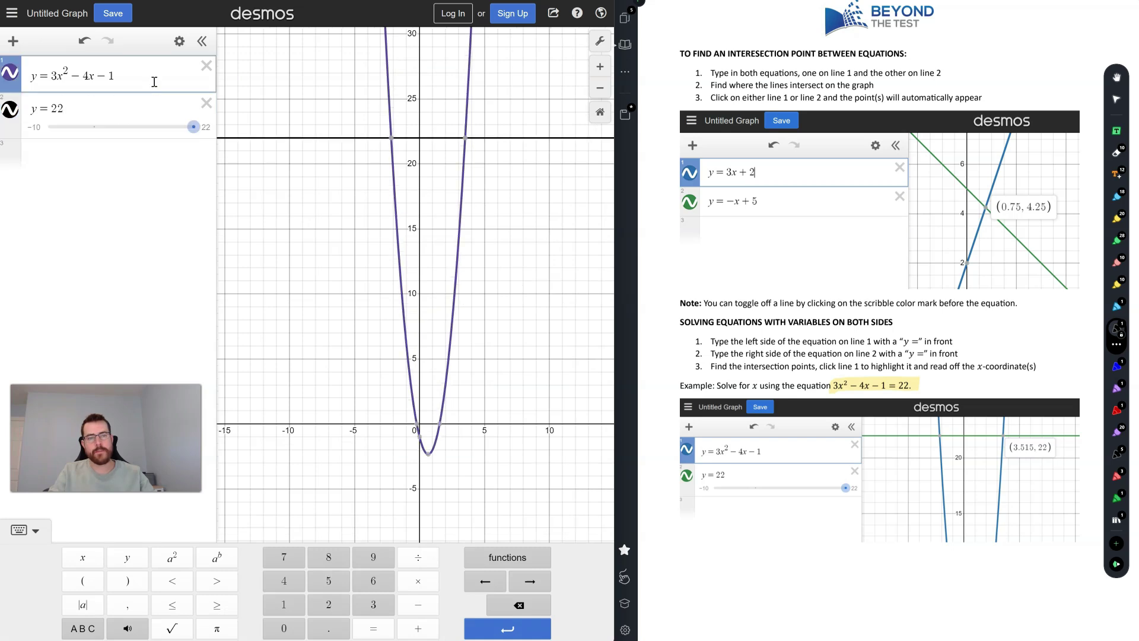
mouse_move(391, 139)
mouse_move(466, 144)
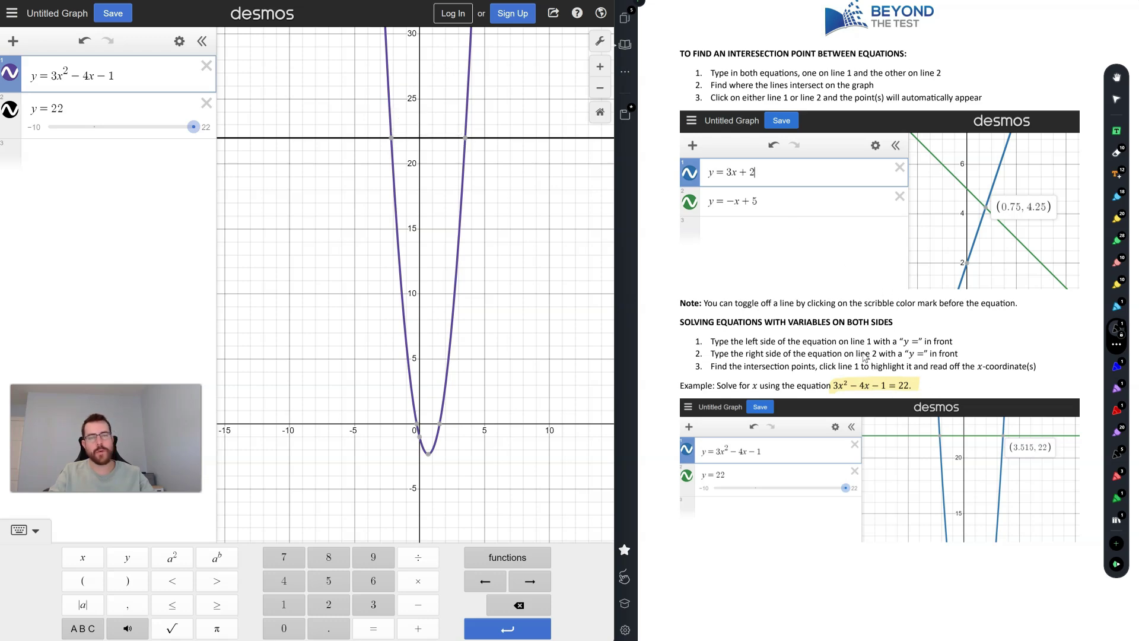
- Delete y = 22 and highlight the "Example:" heading in the slider section of the notes in yellow
scroll(827, 424, "down", 3)
scroll(827, 424, "down", 7)
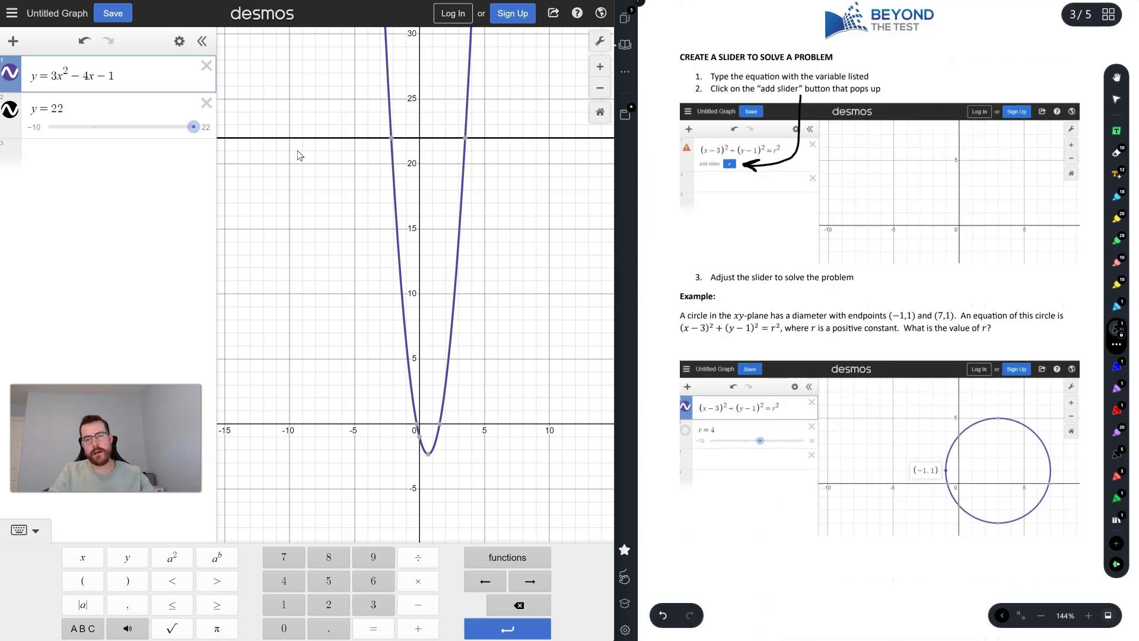
left_click(206, 103)
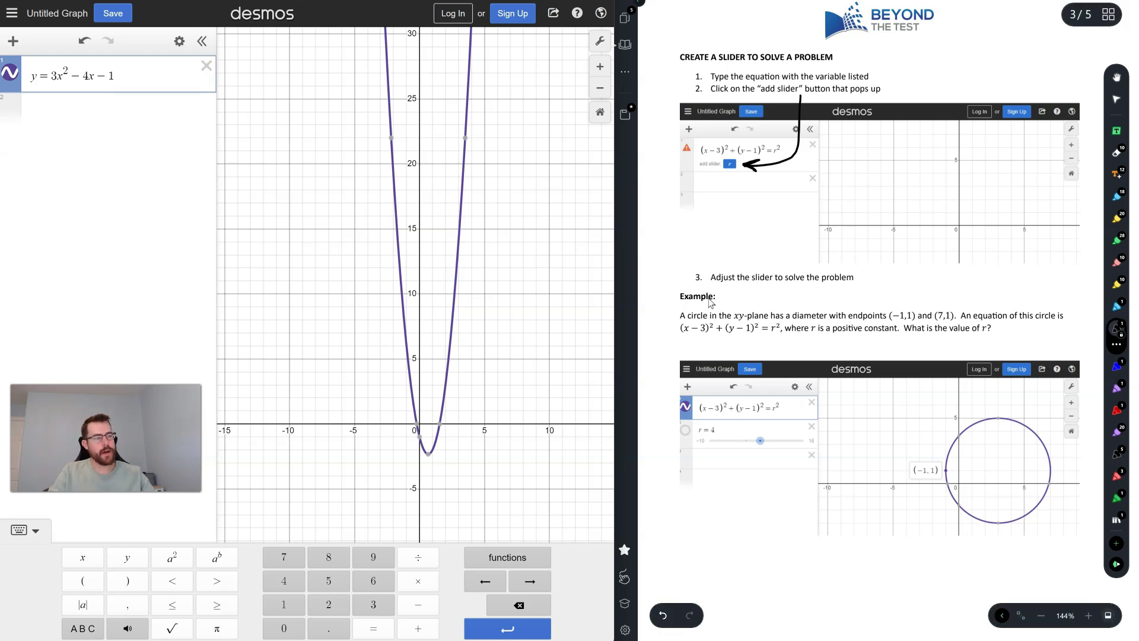
left_click_drag(674, 297, 721, 297)
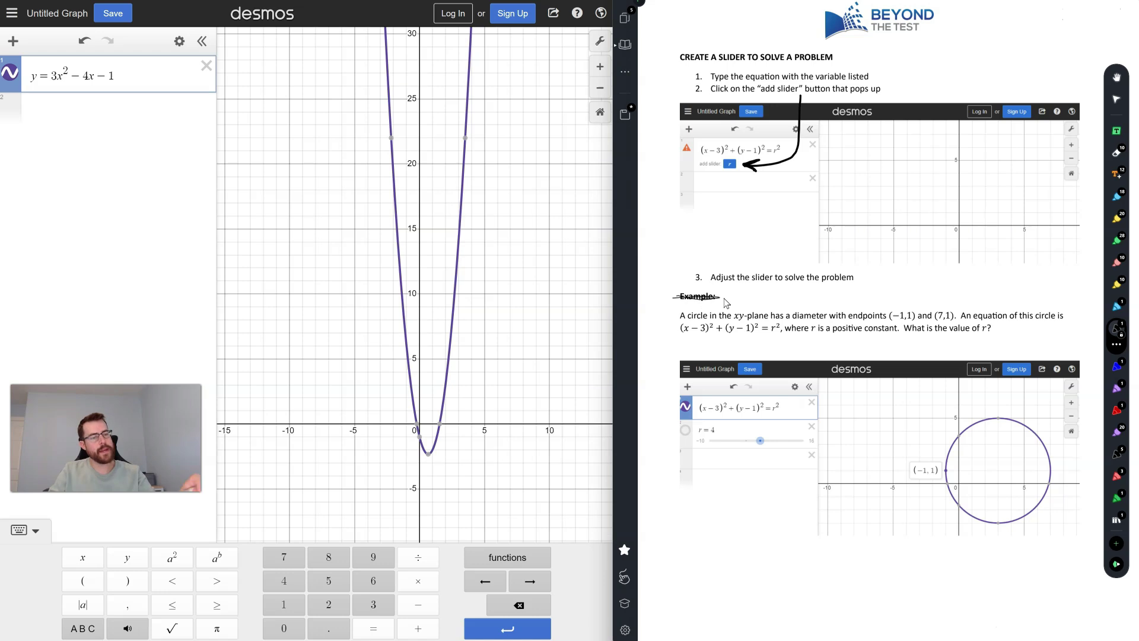
left_click_drag(673, 297, 721, 297)
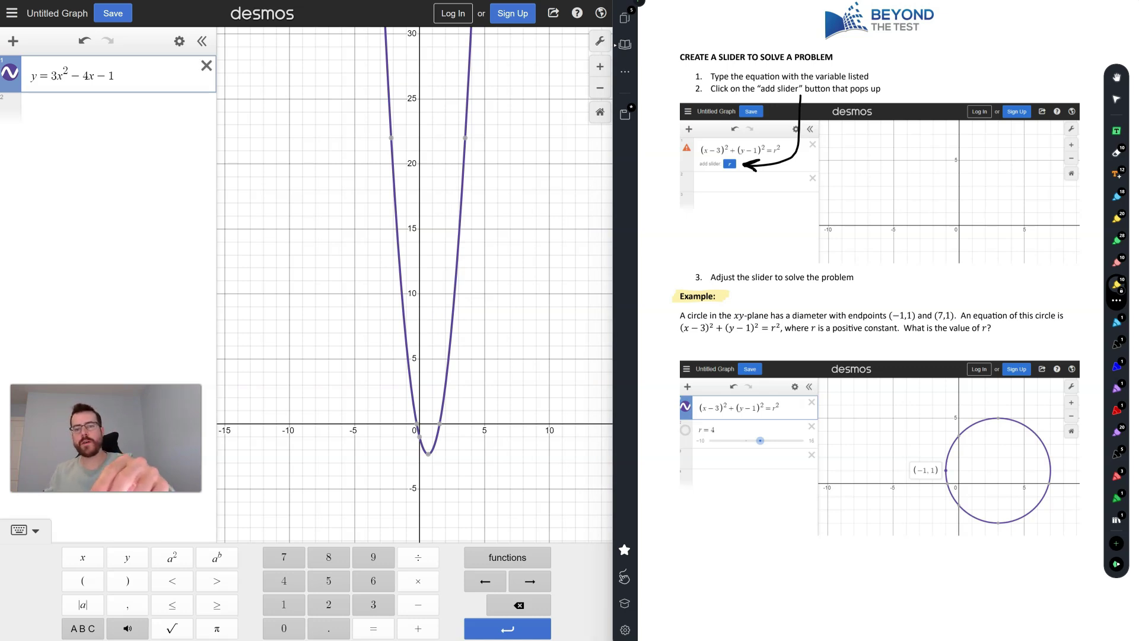
- Replace the parabola's equation with the circle equation (x − 3)² + (y − 1)² = r²
left_click(207, 66)
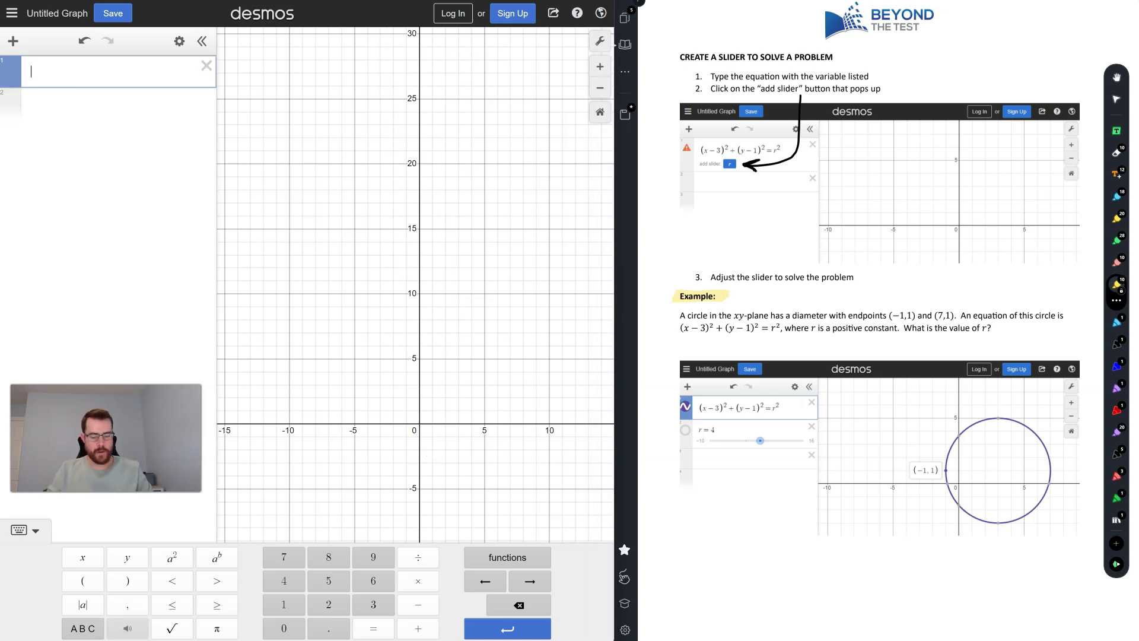
type("(x-3)^")
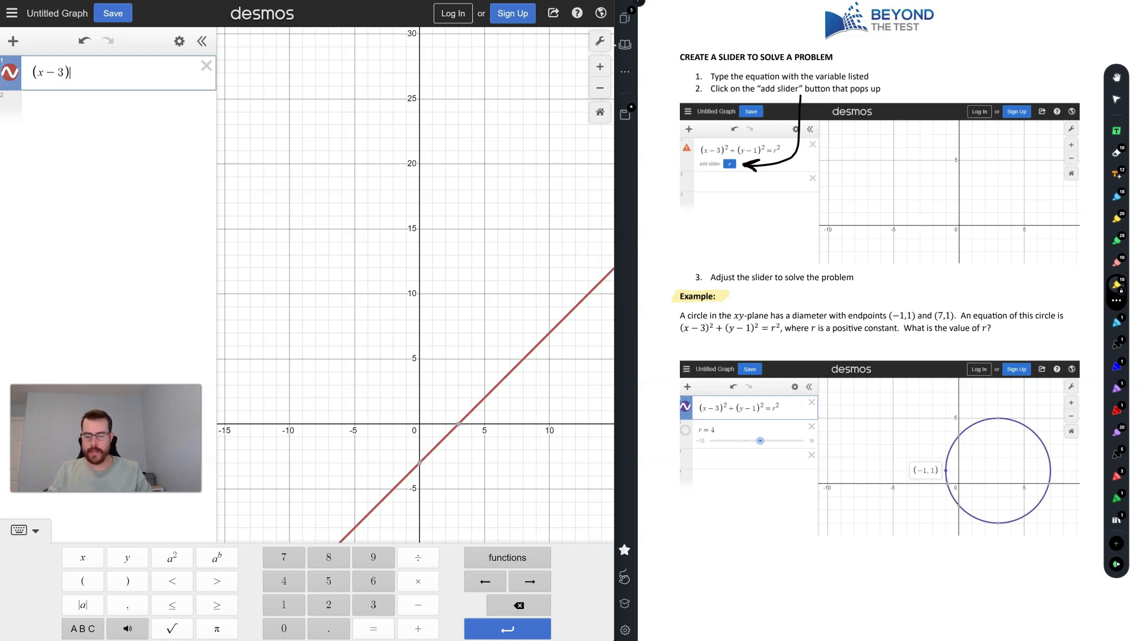
type("2")
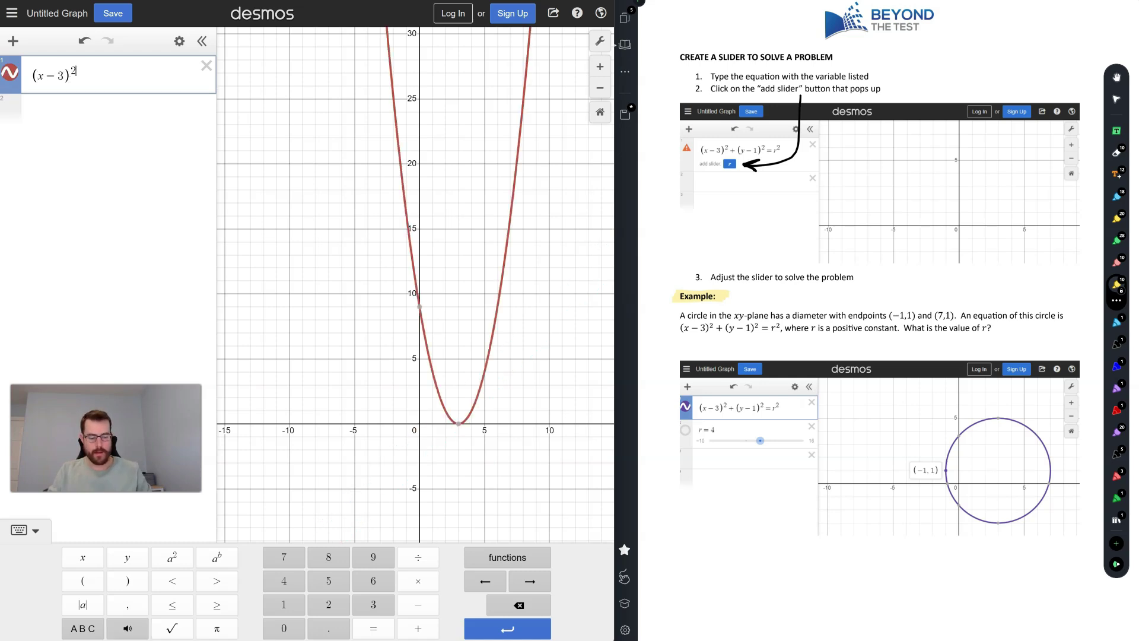
type("+")
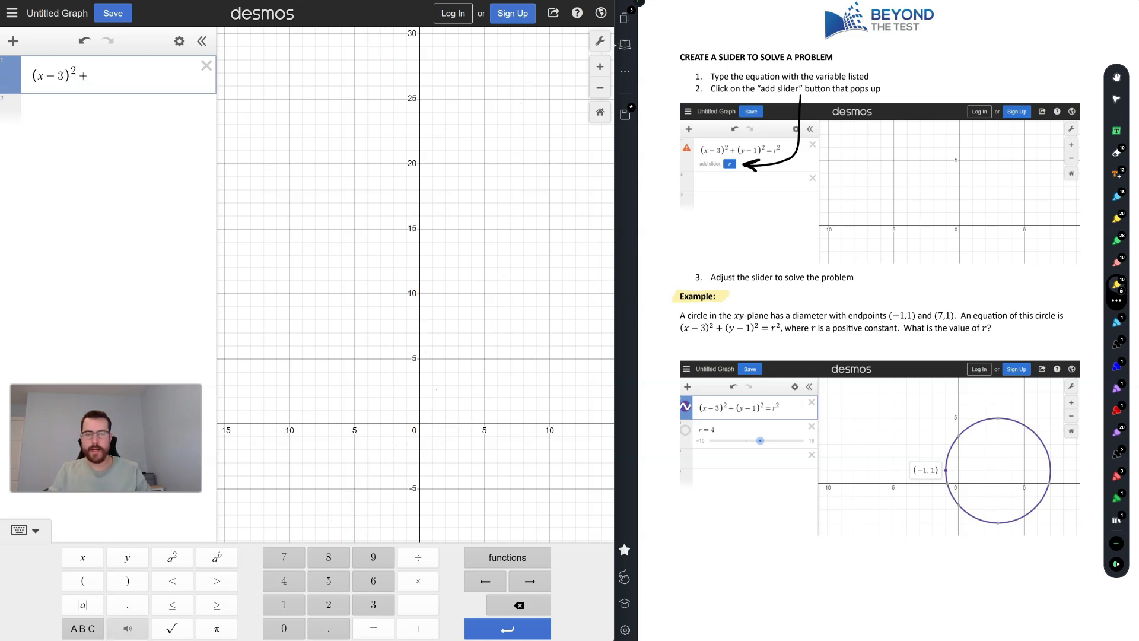
type("(y-1)")
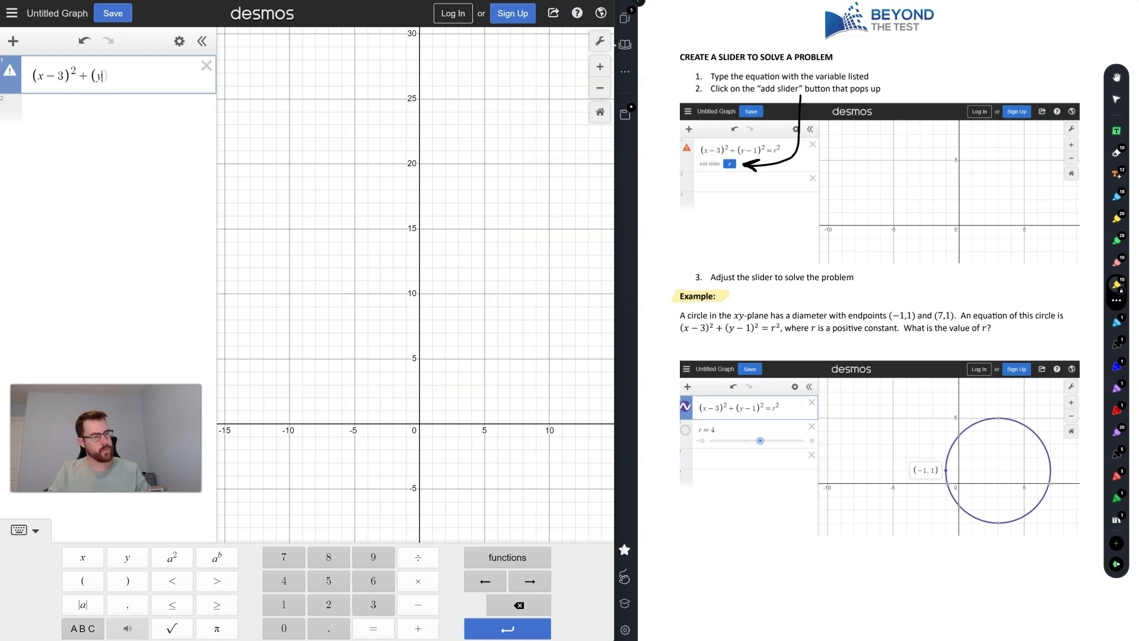
type("^2")
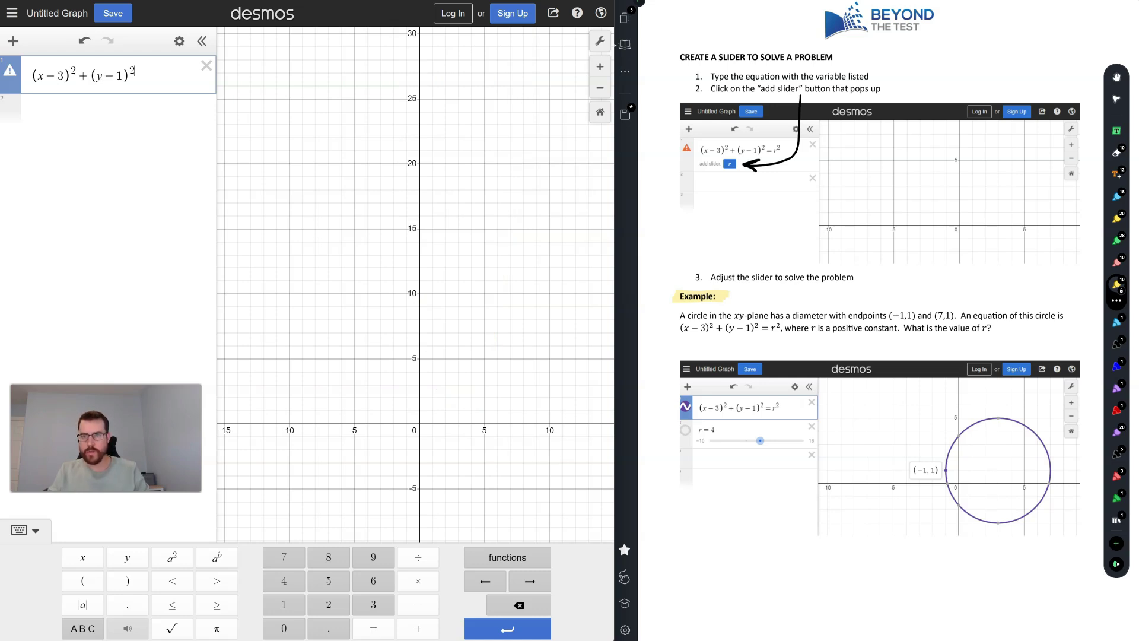
type("=r")
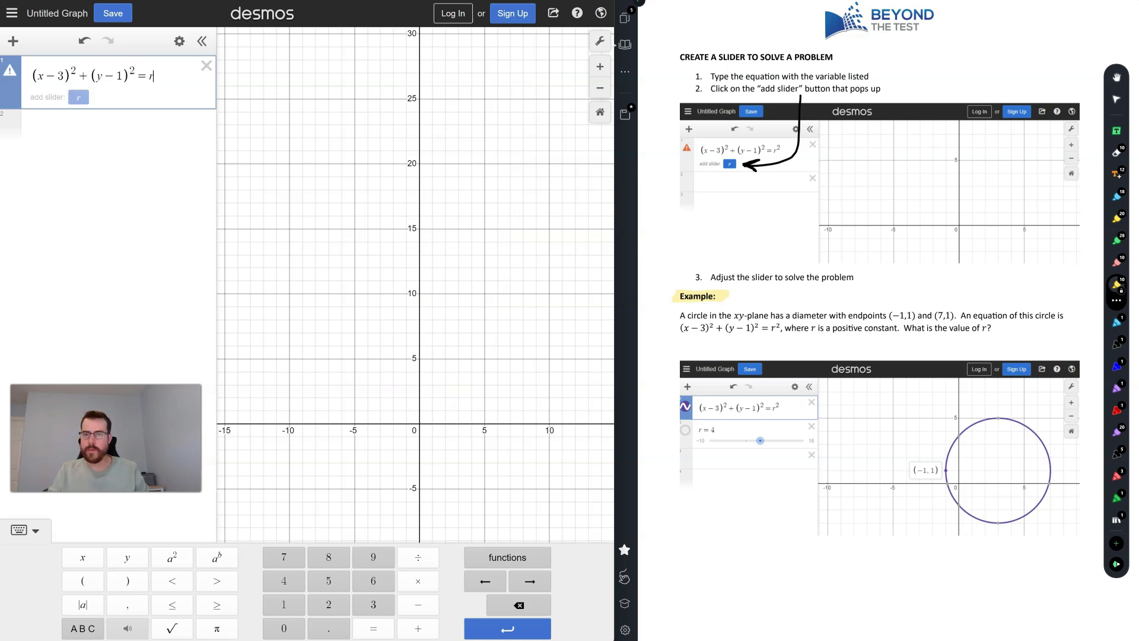
type("^2")
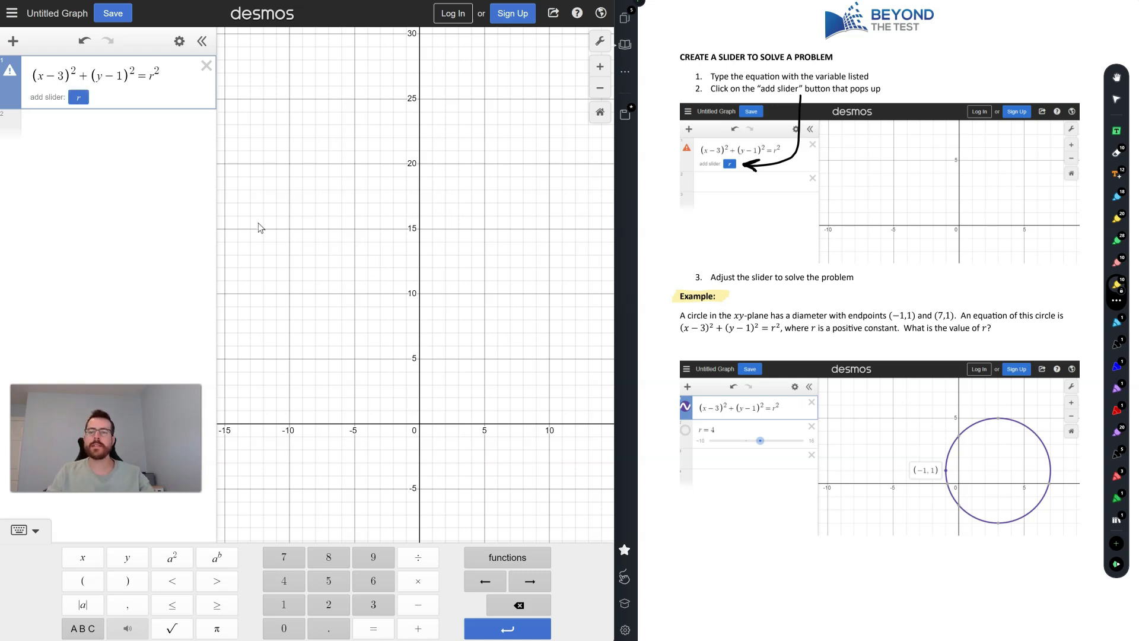
- Add a slider for r and enlarge the circle by moving the slider to r = 8.9
left_click(80, 100)
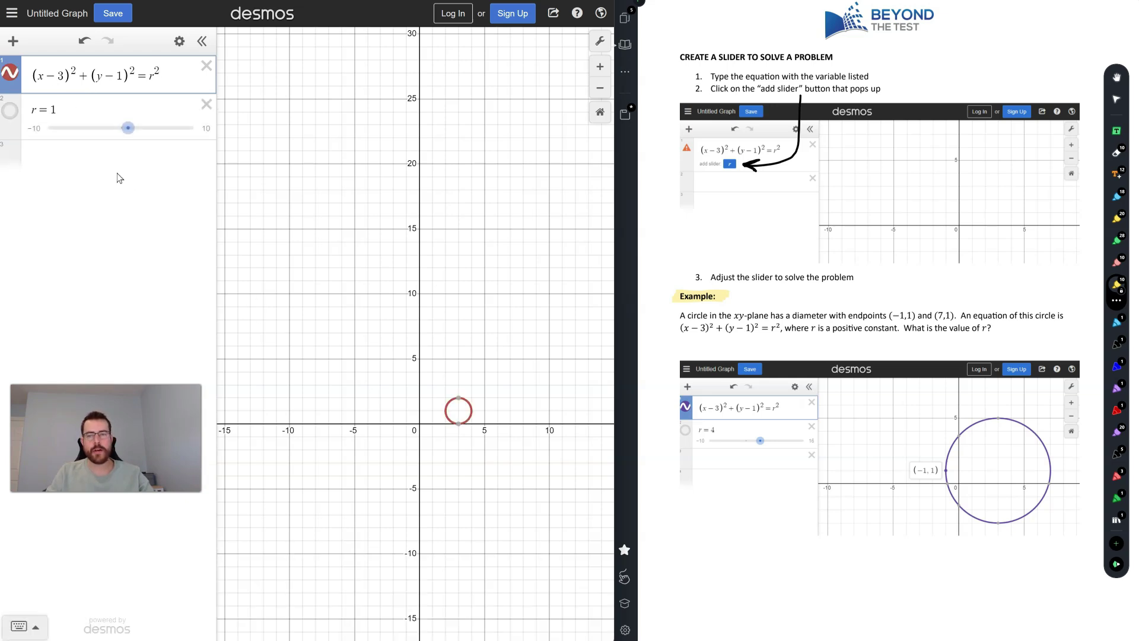
left_click_drag(131, 135, 193, 131)
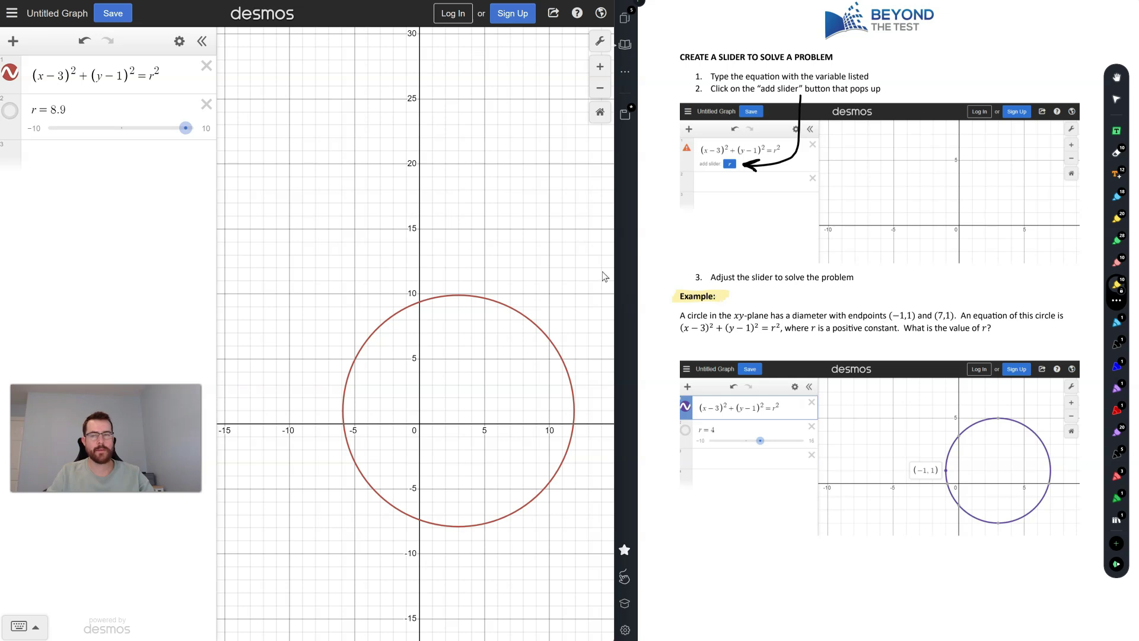
- Plot the diameter endpoints (−1, 1) and (7, 1), and adjust the slider to r = 4 so the circle meets both
left_click(104, 157)
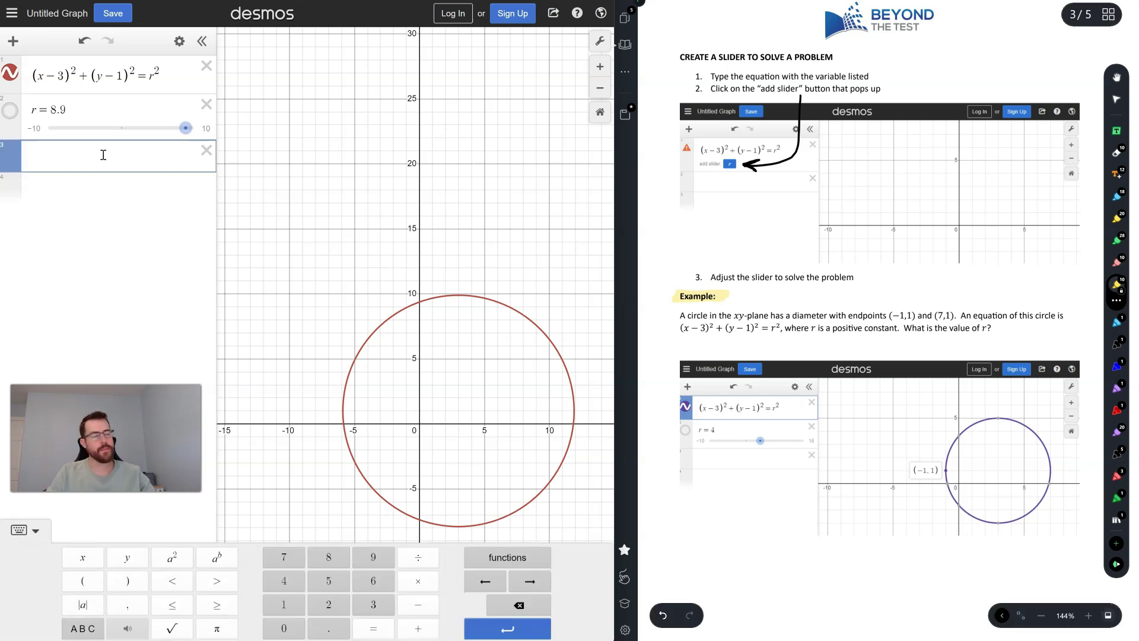
type("(-1,1)")
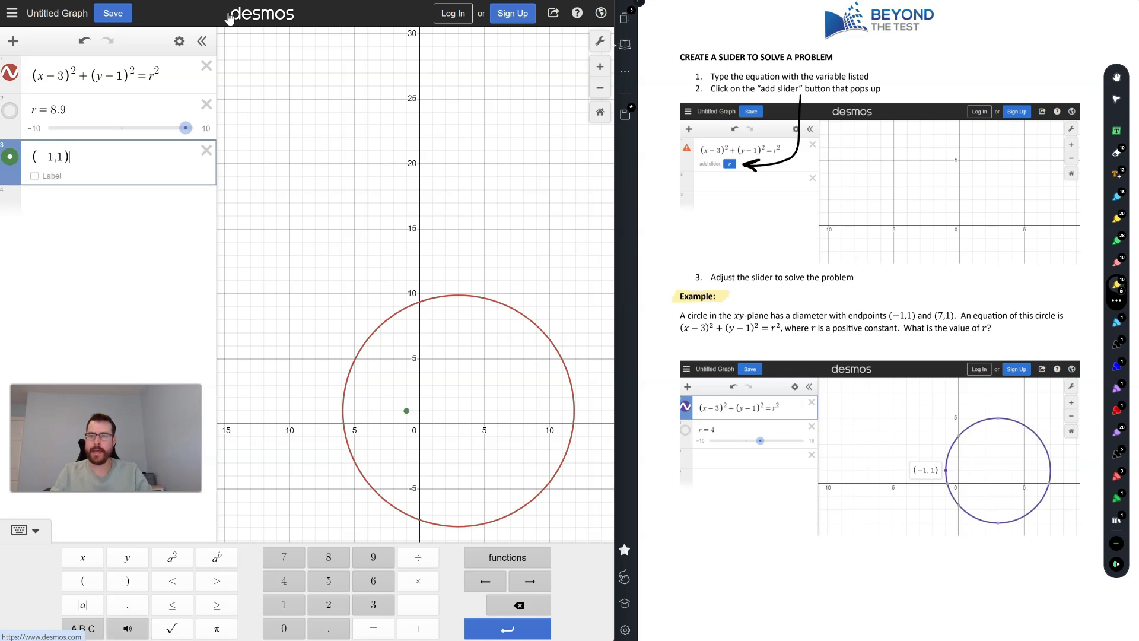
key("Return")
type("(7,1")
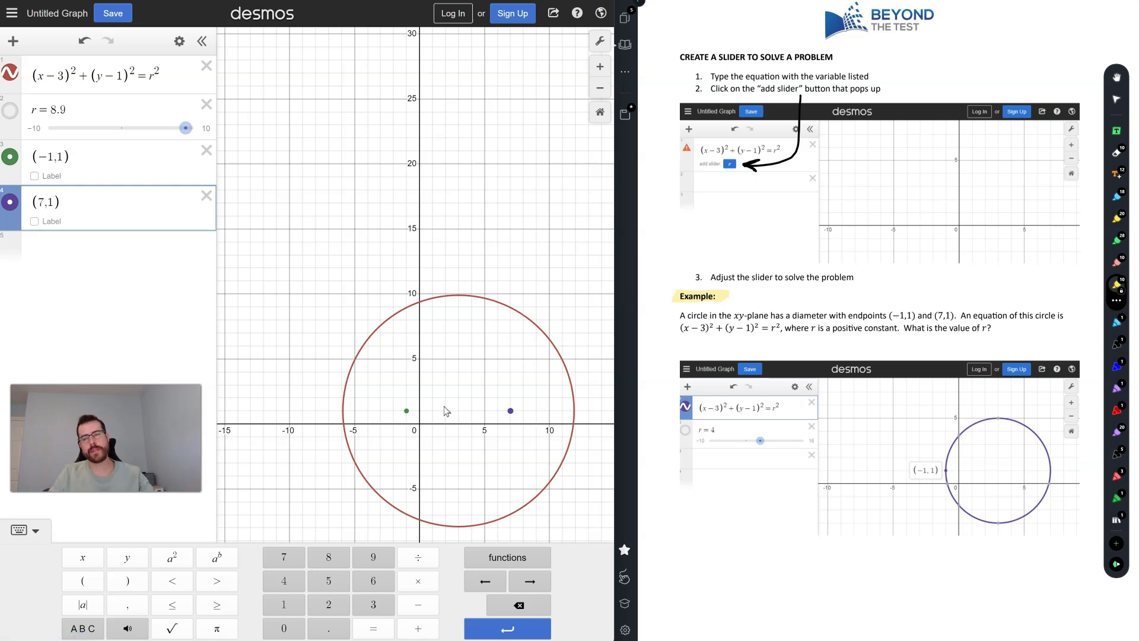
left_click_drag(179, 128, 148, 135)
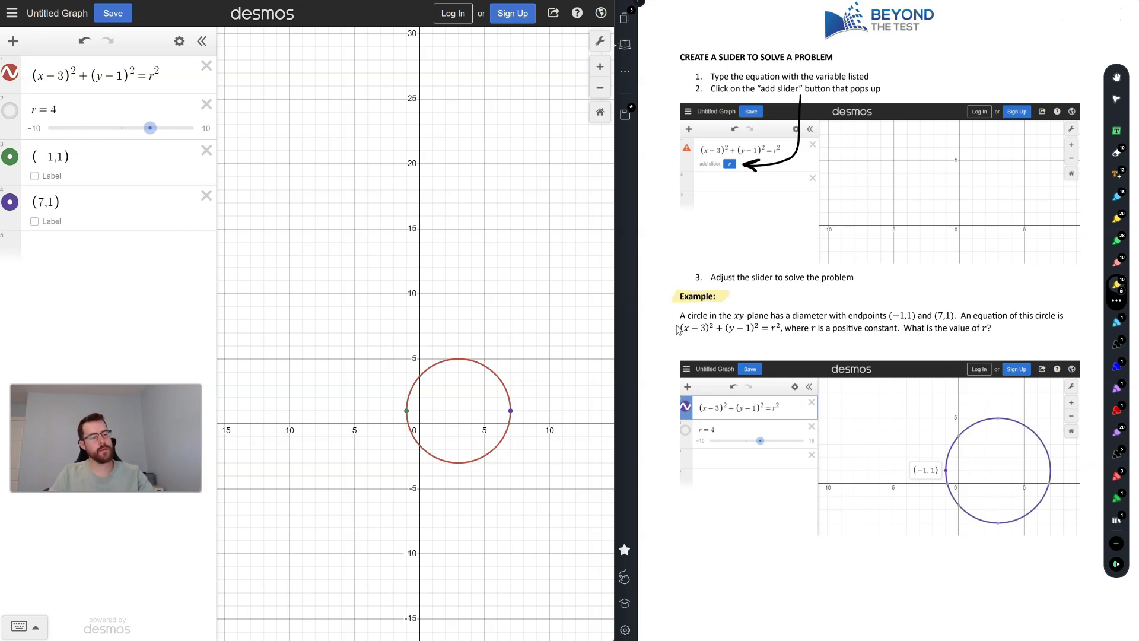
- Handwrite r = 4 in thin black pen below the example graph in the notes and circle it
left_click_drag(814, 590, 831, 576)
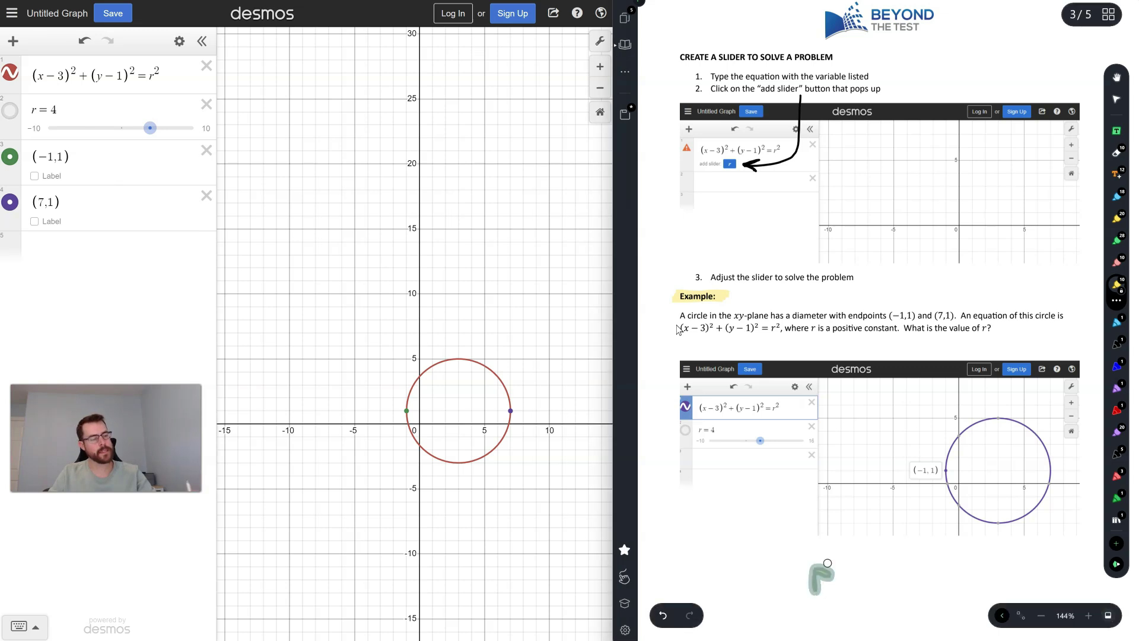
left_click(1116, 343)
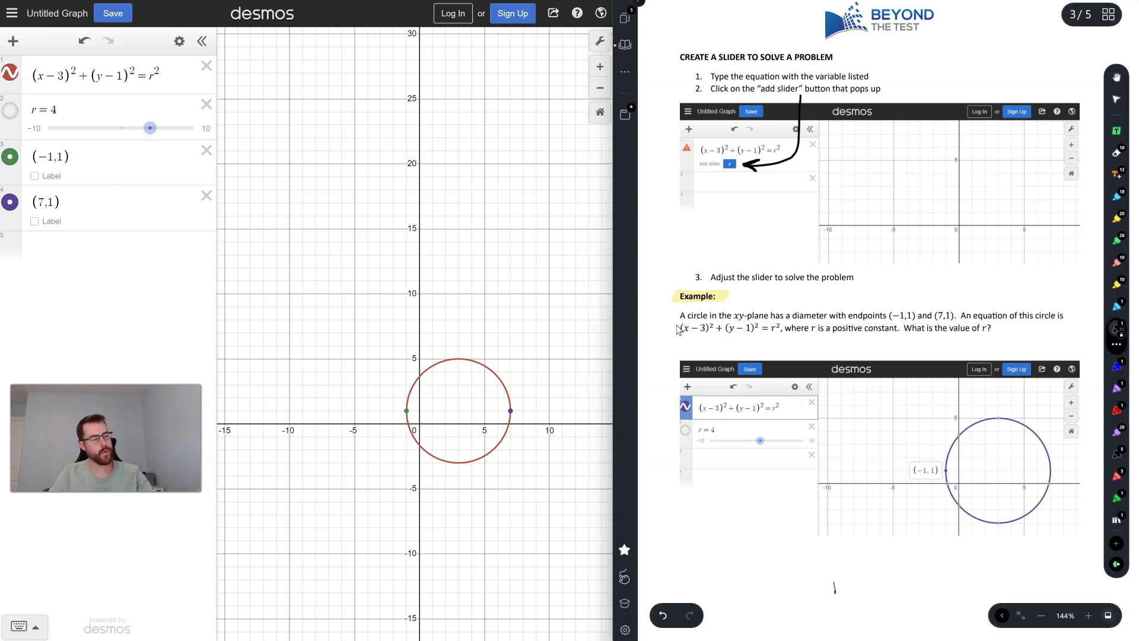
left_click_drag(903, 551, 843, 543)
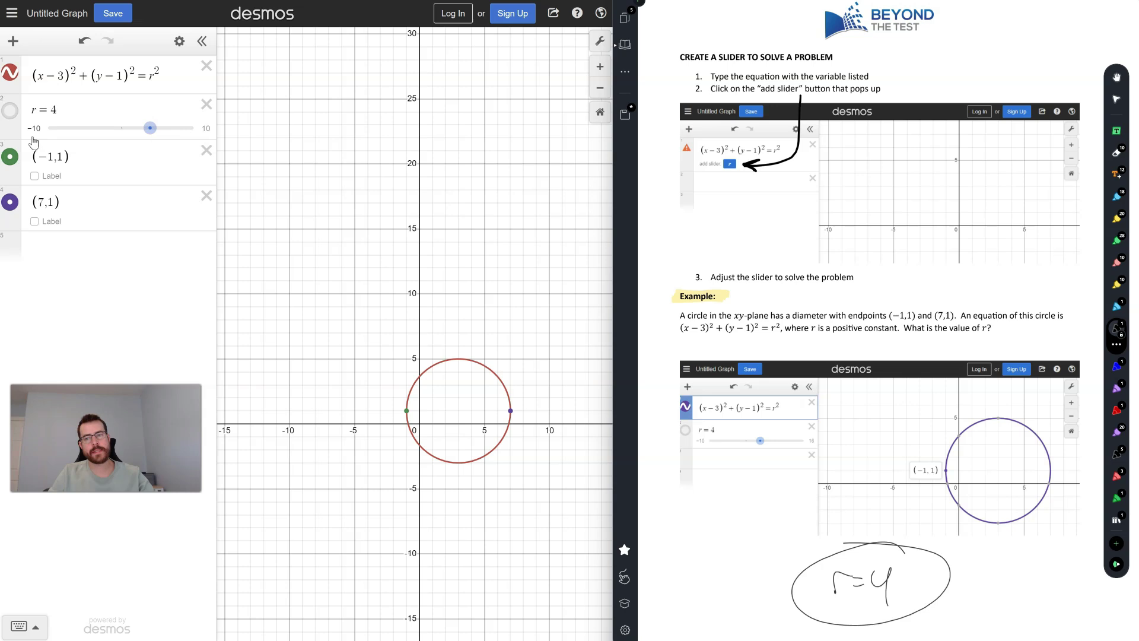
- Set the limits of the r slider to −200 and 300
left_click(212, 131)
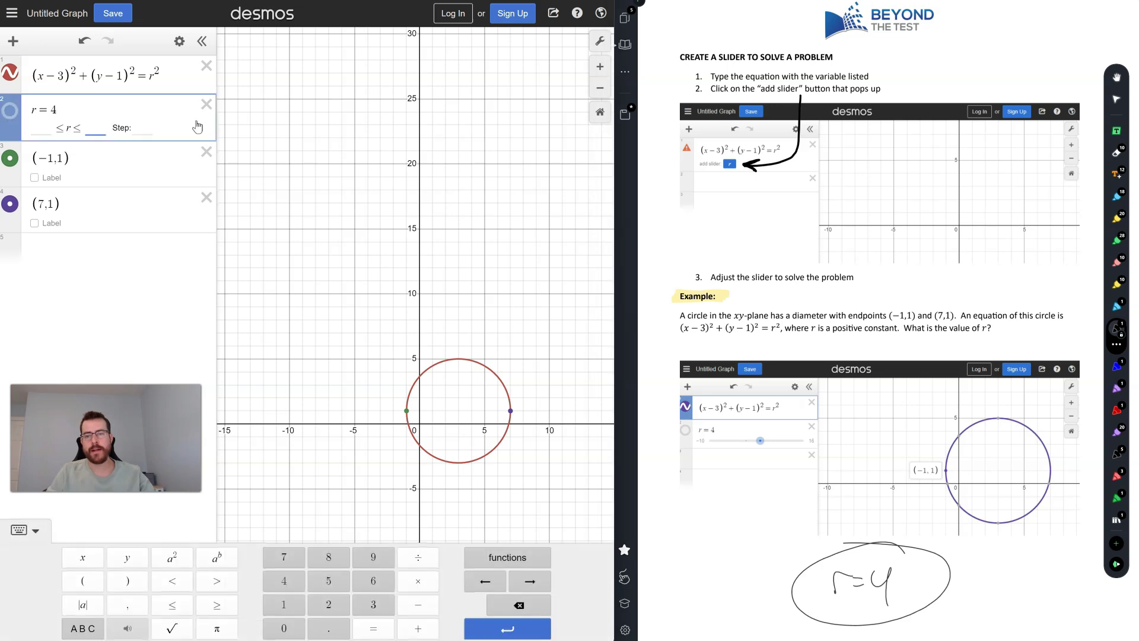
left_click(37, 131)
type("-2")
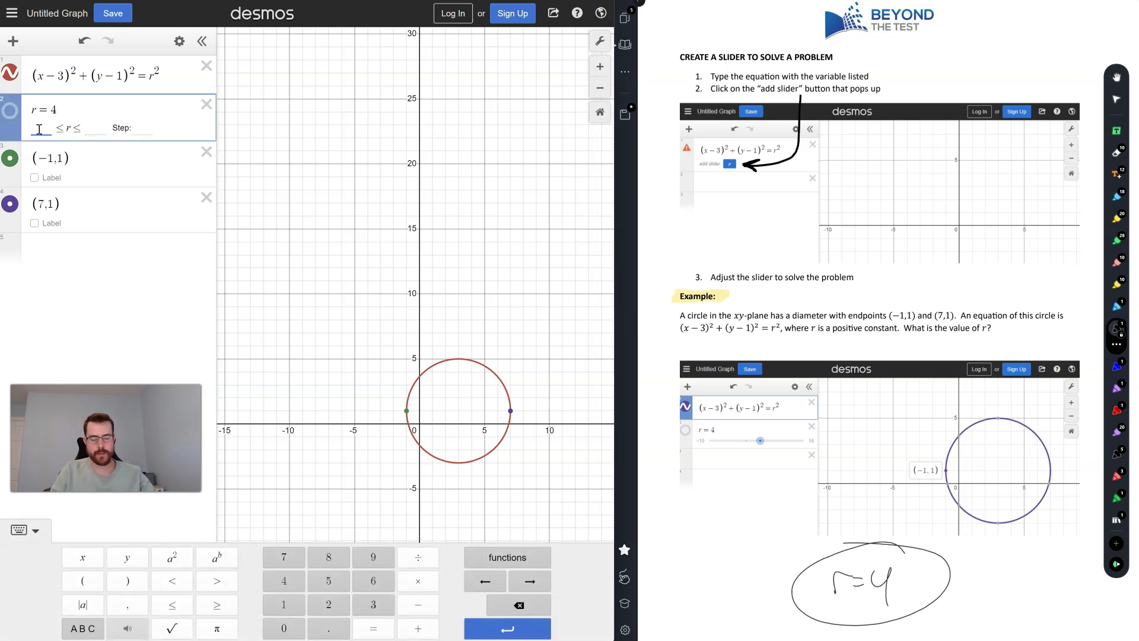
type("00")
left_click(107, 127)
type("3")
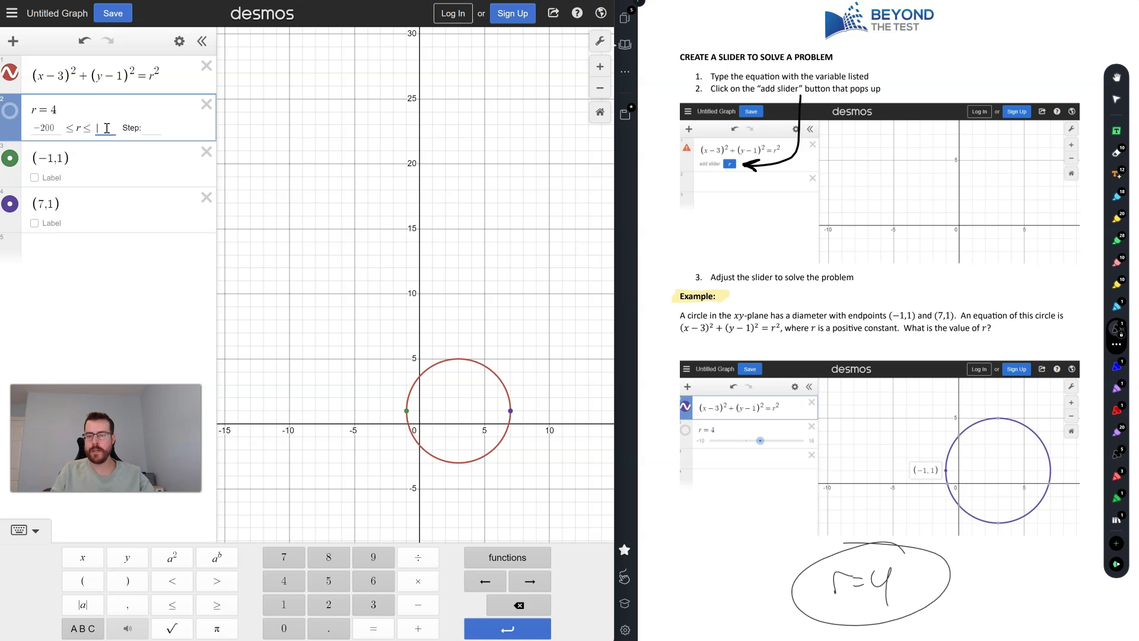
type("00")
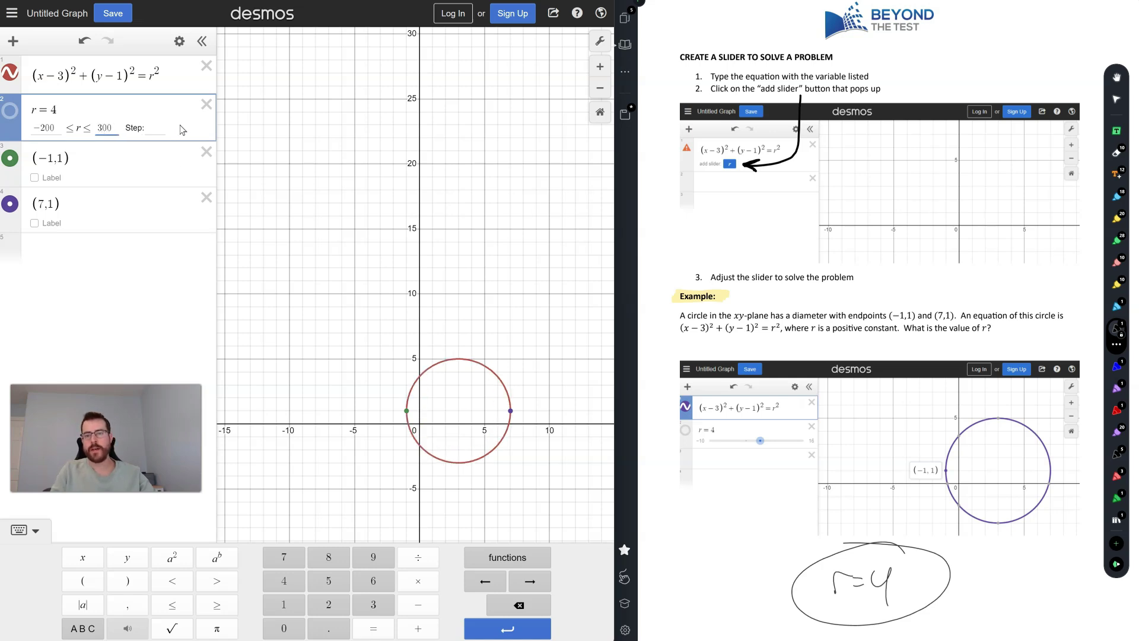
left_click(151, 280)
- Move the slider to r = 20, and enter the exact value r = 26 in its expression
mouse_move(109, 128)
left_mouse_down()
mouse_move(47, 138)
mouse_move(184, 135)
mouse_move(114, 130)
left_mouse_up()
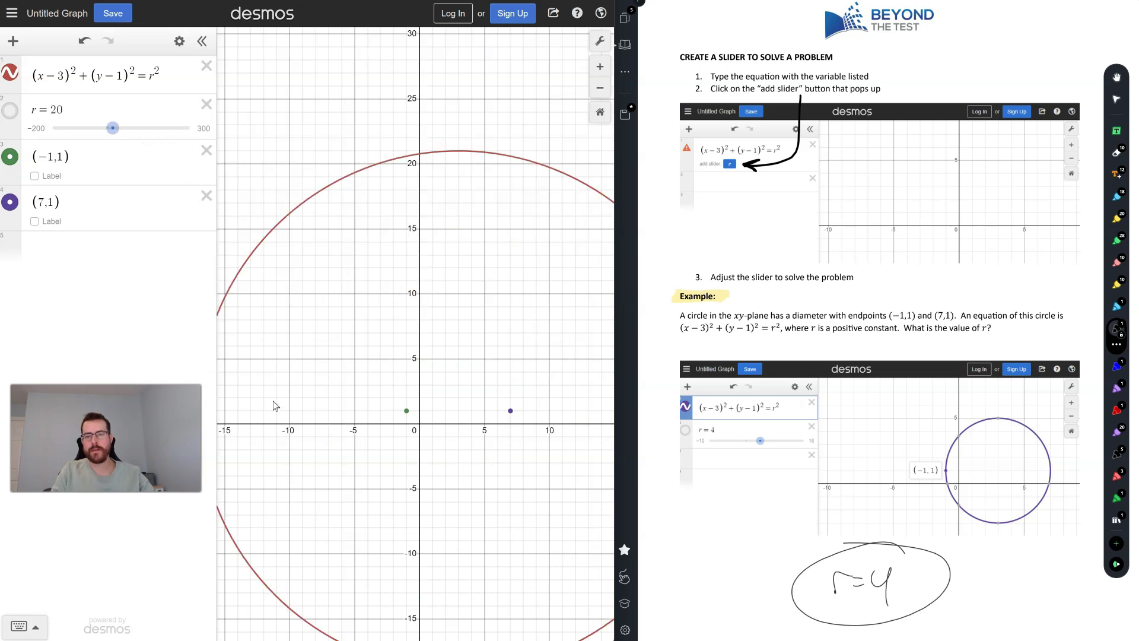
left_click(75, 103)
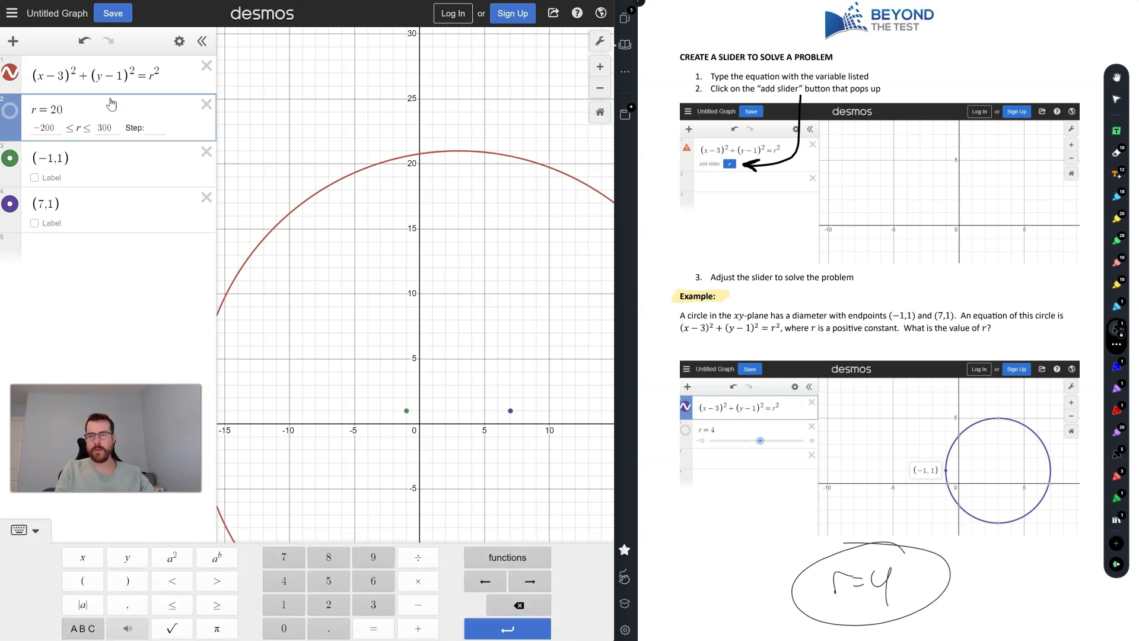
key("BackSpace")
type("6")
key("Return")
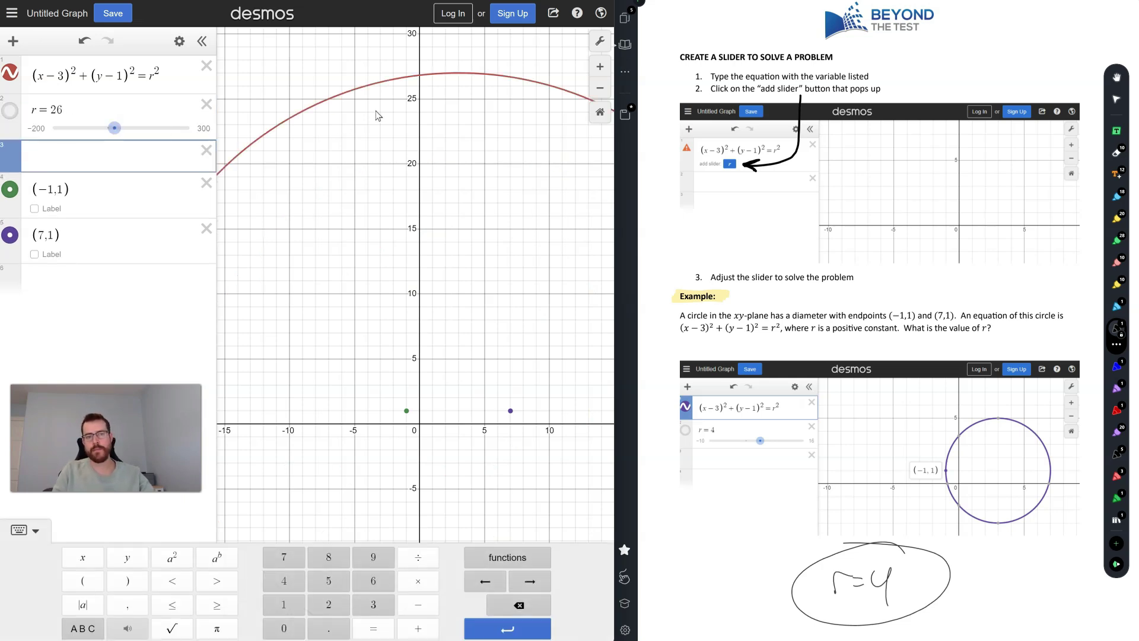
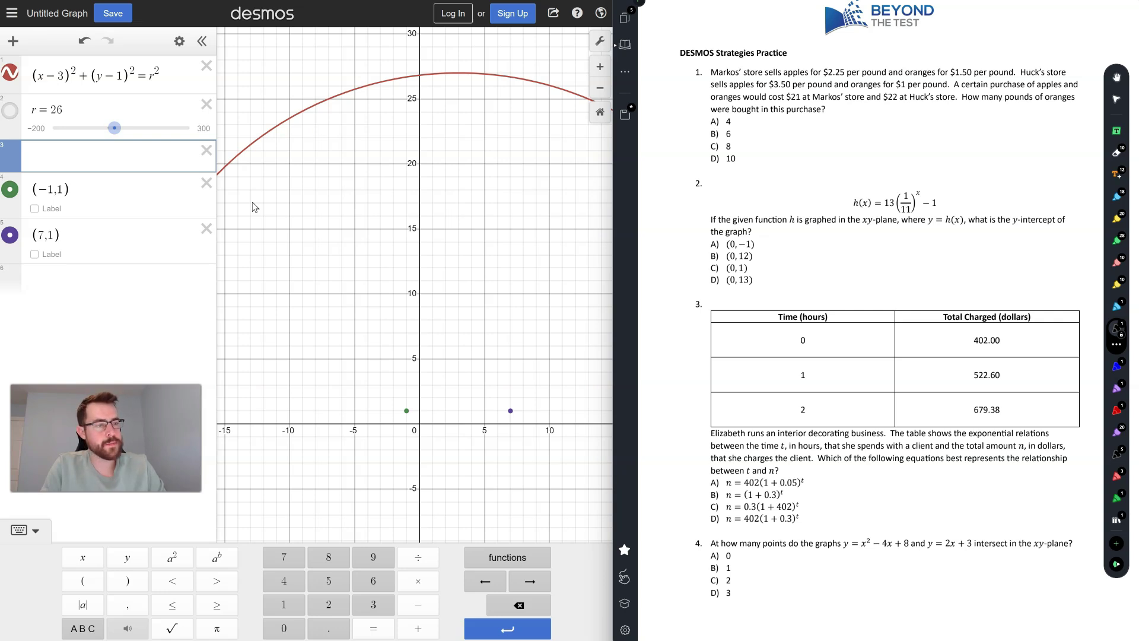
- Annotate practice problem 1 with handwritten variable definitions: x → pounds of apples and y → pounds of oranges
left_click_drag(800, 62, 812, 53)
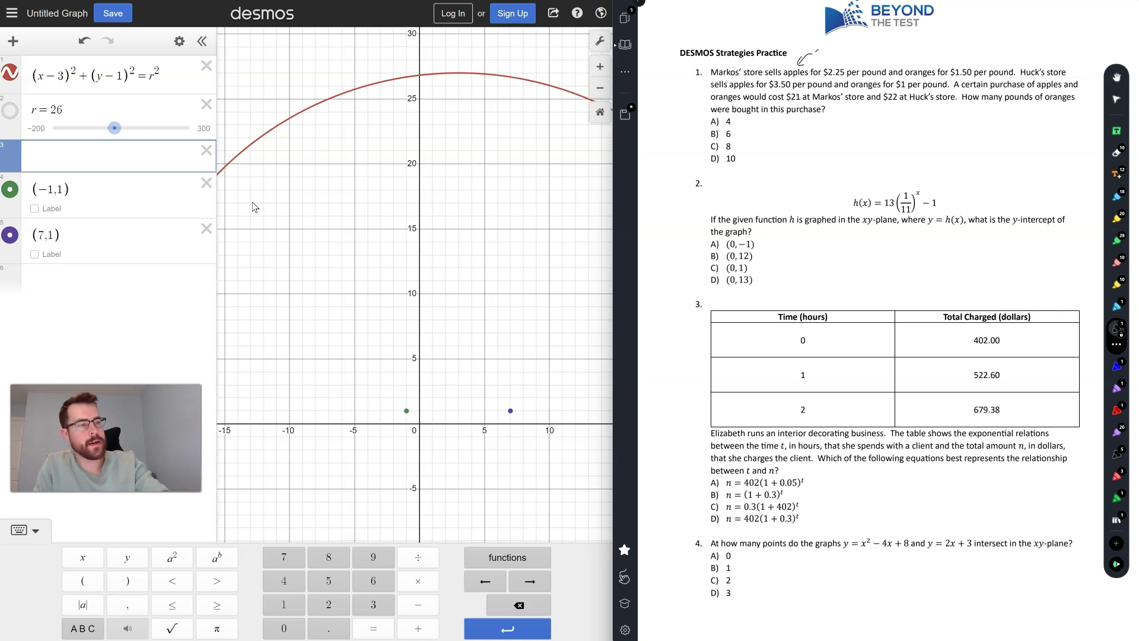
mouse_move(817, 58)
left_mouse_down()
mouse_move(877, 45)
mouse_move(881, 56)
left_mouse_up()
left_click_drag(892, 49, 899, 53)
mouse_move(897, 49)
left_mouse_down()
mouse_move(871, 61)
mouse_move(906, 67)
mouse_move(937, 43)
mouse_move(952, 55)
mouse_move(932, 62)
mouse_move(969, 43)
mouse_move(1059, 26)
left_mouse_up()
left_click_drag(1009, 55, 1057, 60)
left_click_drag(1055, 53, 1065, 62)
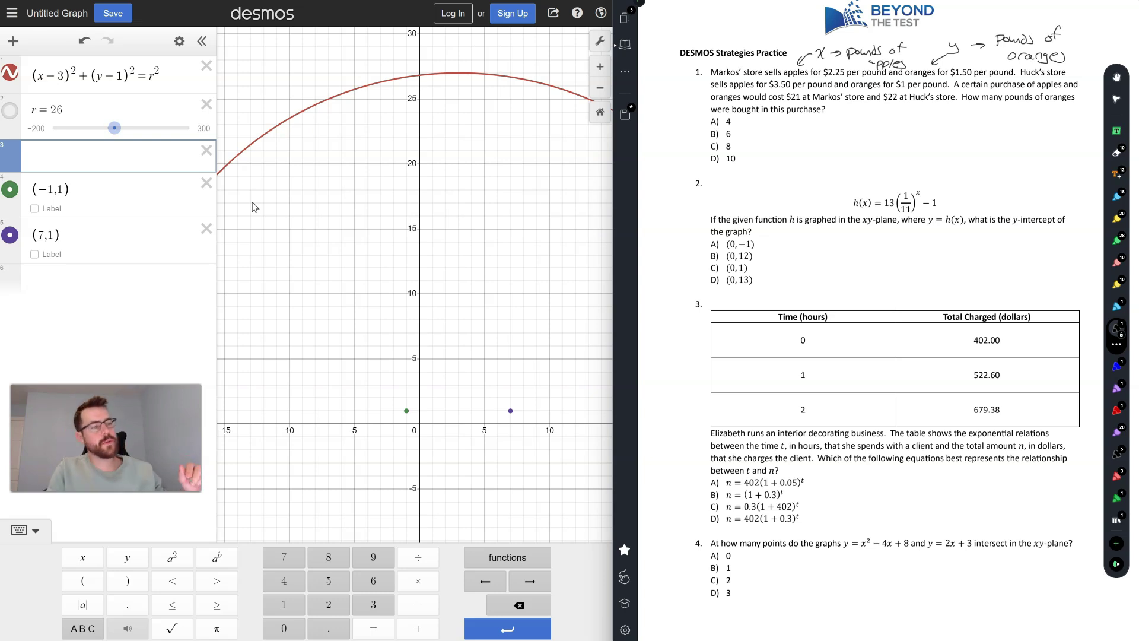
- Handwrite the first store's equation 2.25x + 1.50y = 21 under an underlined M, and underline its $21 total in problem 1
mouse_move(790, 138)
left_mouse_down()
mouse_move(771, 167)
mouse_move(785, 155)
mouse_move(791, 167)
mouse_move(817, 155)
left_mouse_up()
left_click(779, 165)
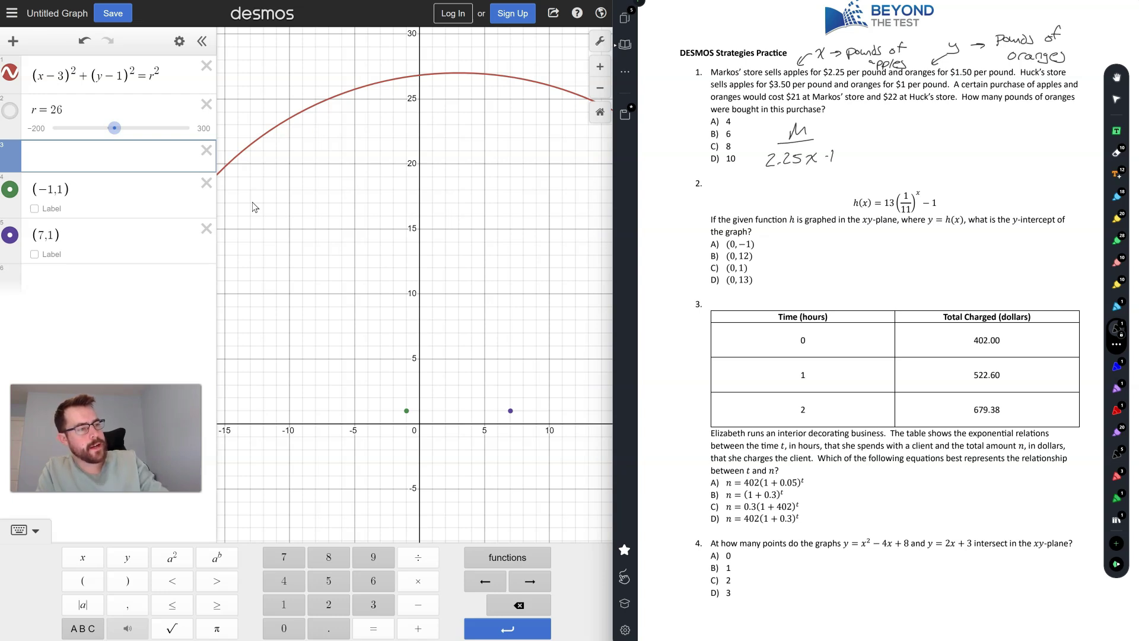
mouse_move(867, 148)
left_mouse_down()
mouse_move(857, 157)
mouse_move(870, 151)
mouse_move(883, 166)
left_mouse_up()
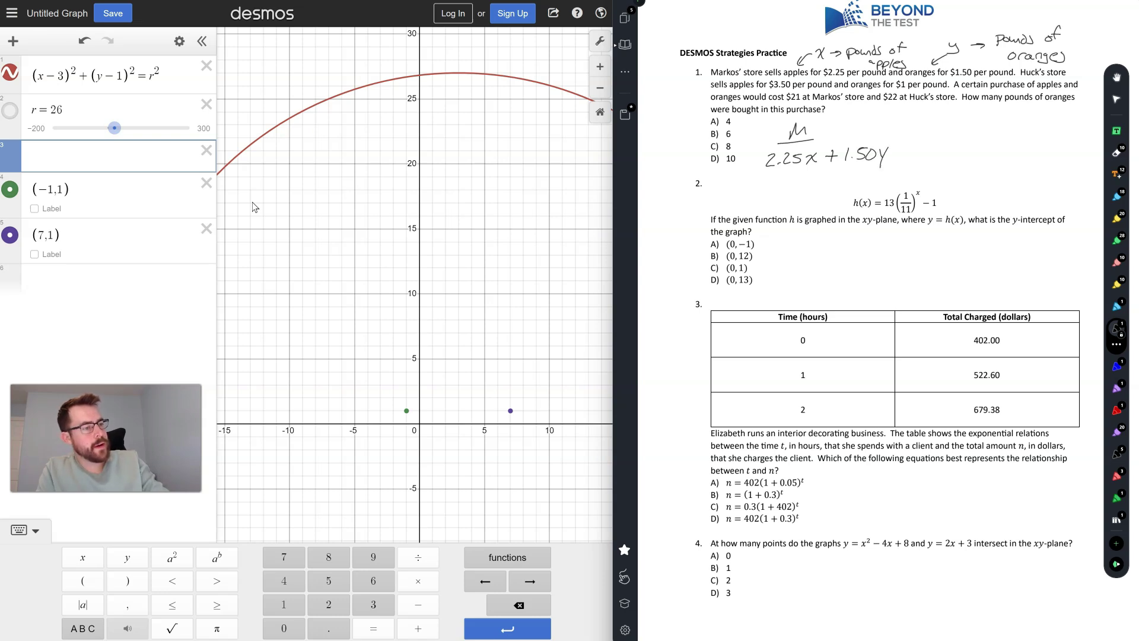
left_click_drag(787, 102, 841, 102)
left_click_drag(913, 146, 930, 158)
- Handwrite the second store's equation 3.5x + y = 22 under an underlined H beside the first equation
left_click_drag(1003, 119, 1012, 132)
mouse_move(999, 126)
left_mouse_down()
mouse_move(1017, 124)
mouse_move(1025, 138)
left_mouse_up()
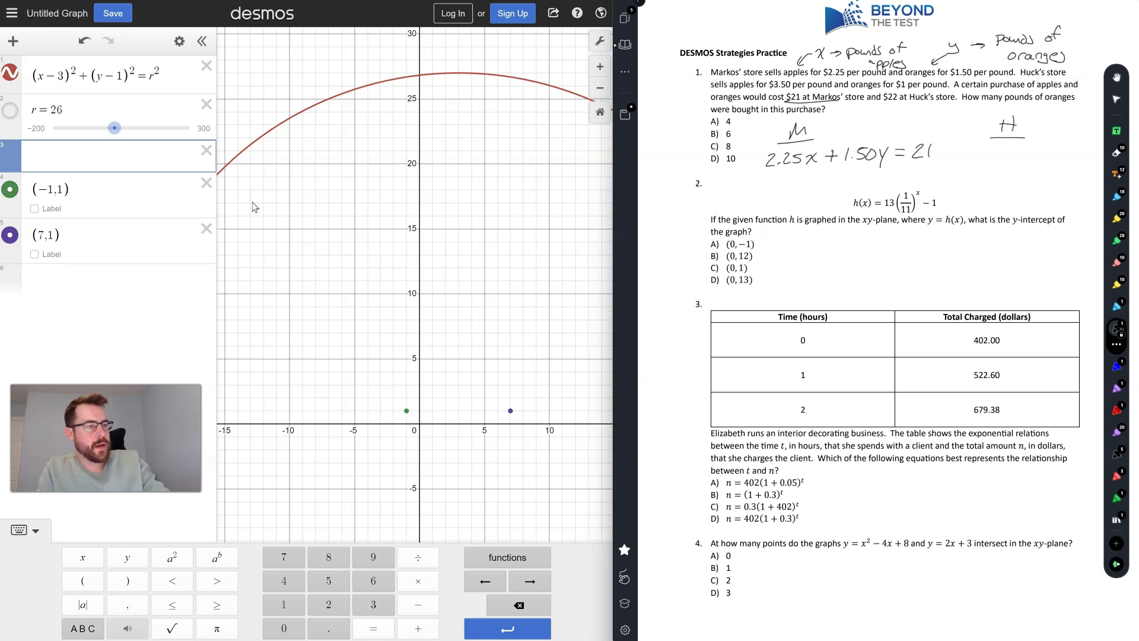
left_click_drag(982, 151, 995, 161)
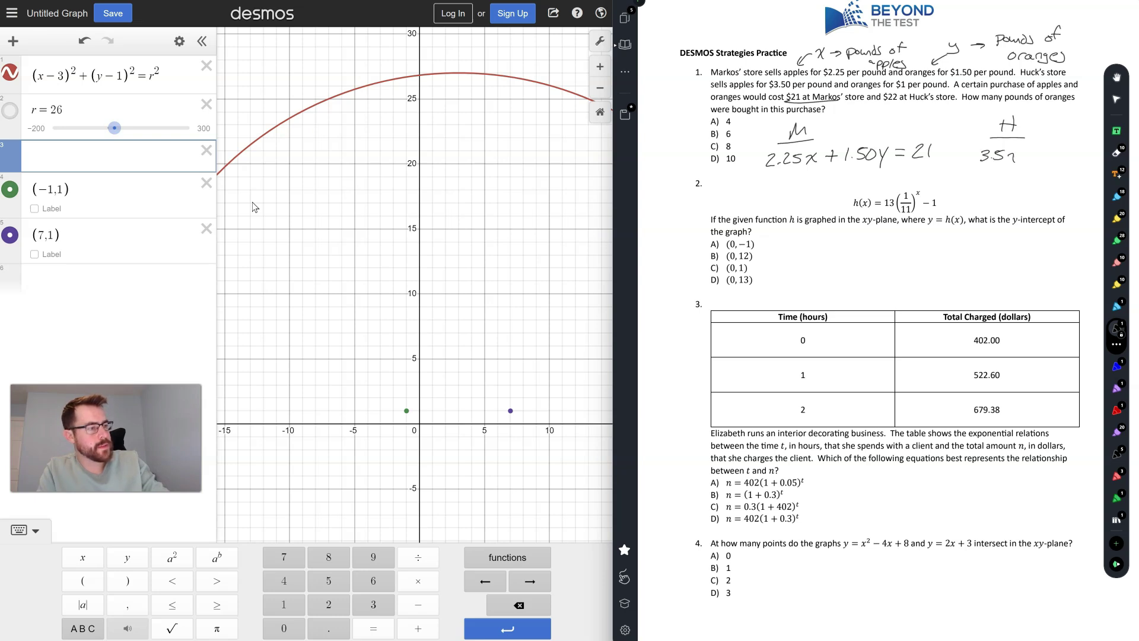
left_click_drag(1024, 157, 1035, 157)
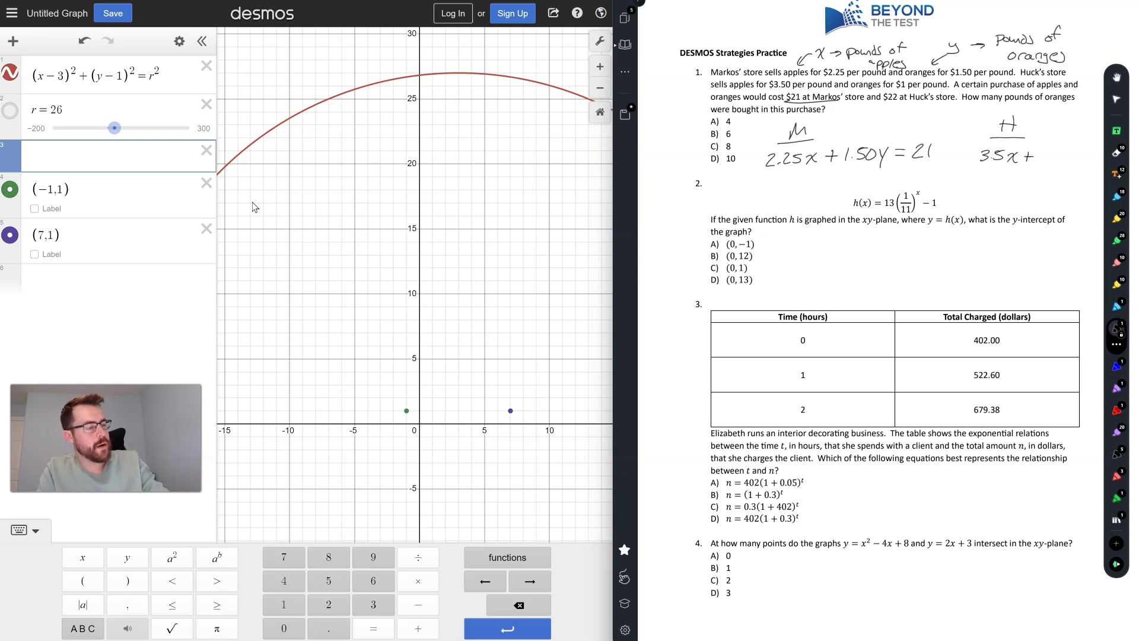
left_click_drag(1048, 150, 1042, 167)
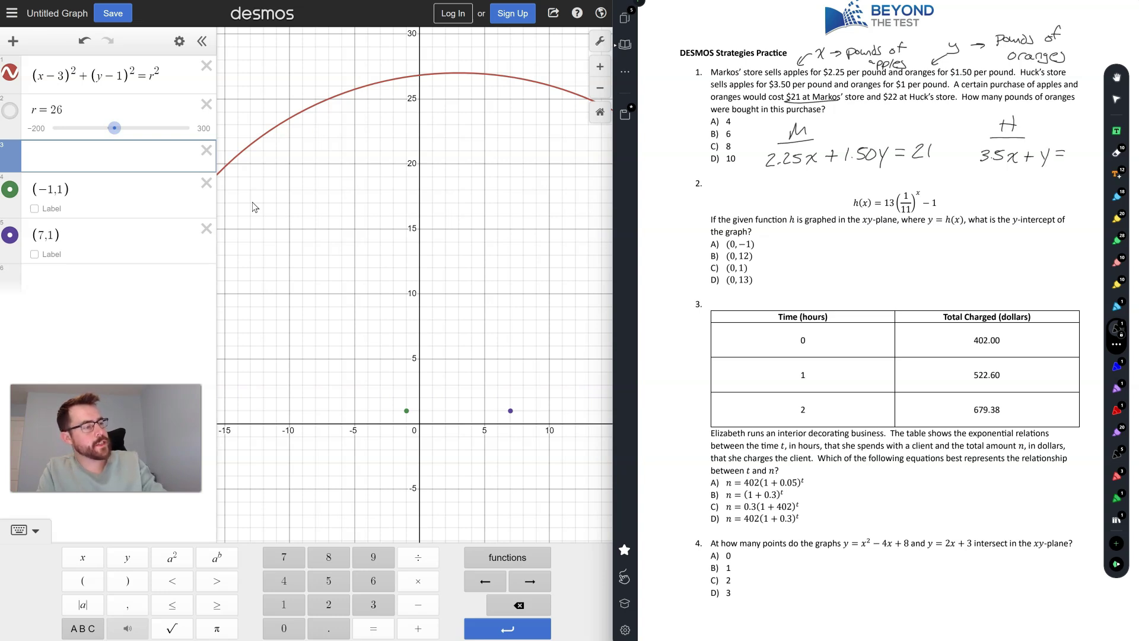
left_click_drag(1070, 149, 1082, 159)
left_click_drag(1084, 149, 1094, 158)
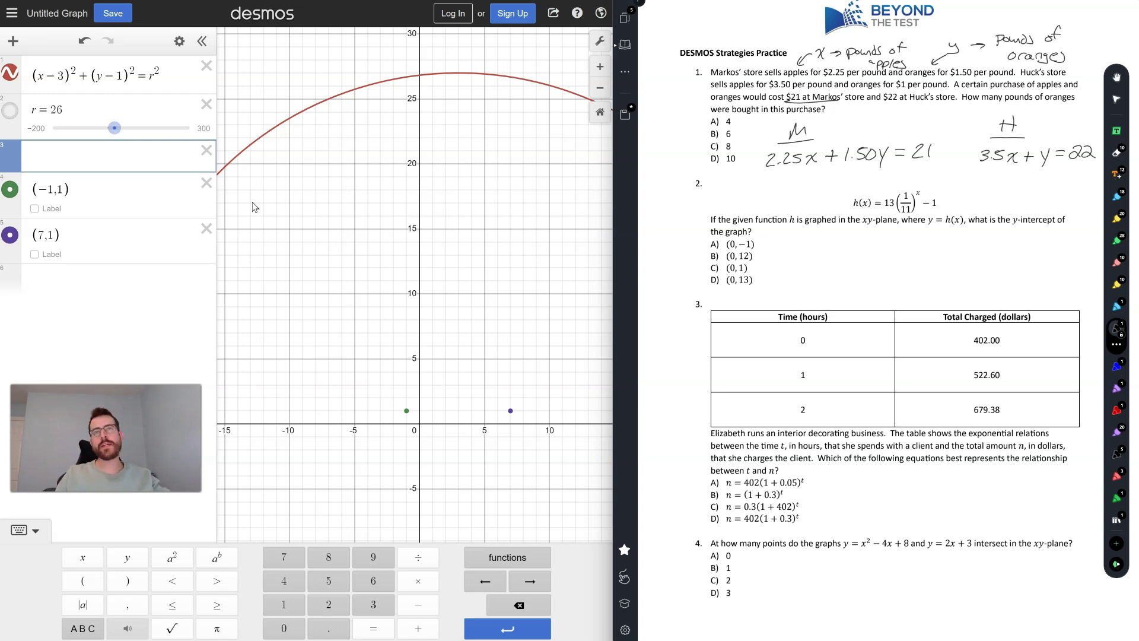
- Delete both points, the blank line, the r slider and the circle equation from the expression list
left_click(206, 229)
left_click(207, 185)
left_click(207, 150)
left_click(207, 105)
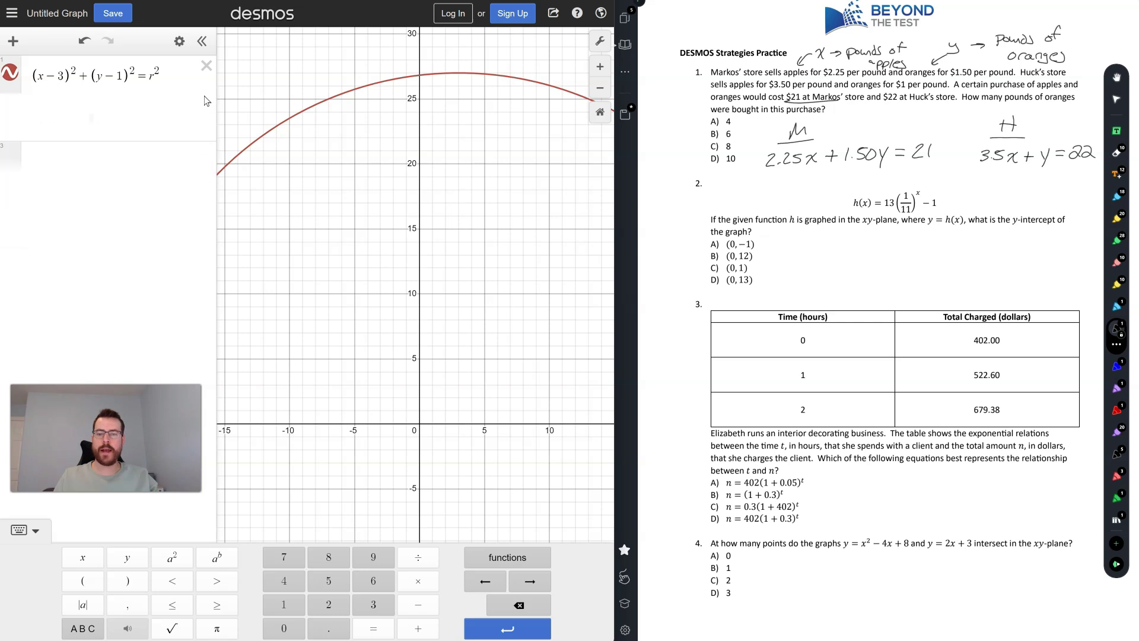
left_click(204, 68)
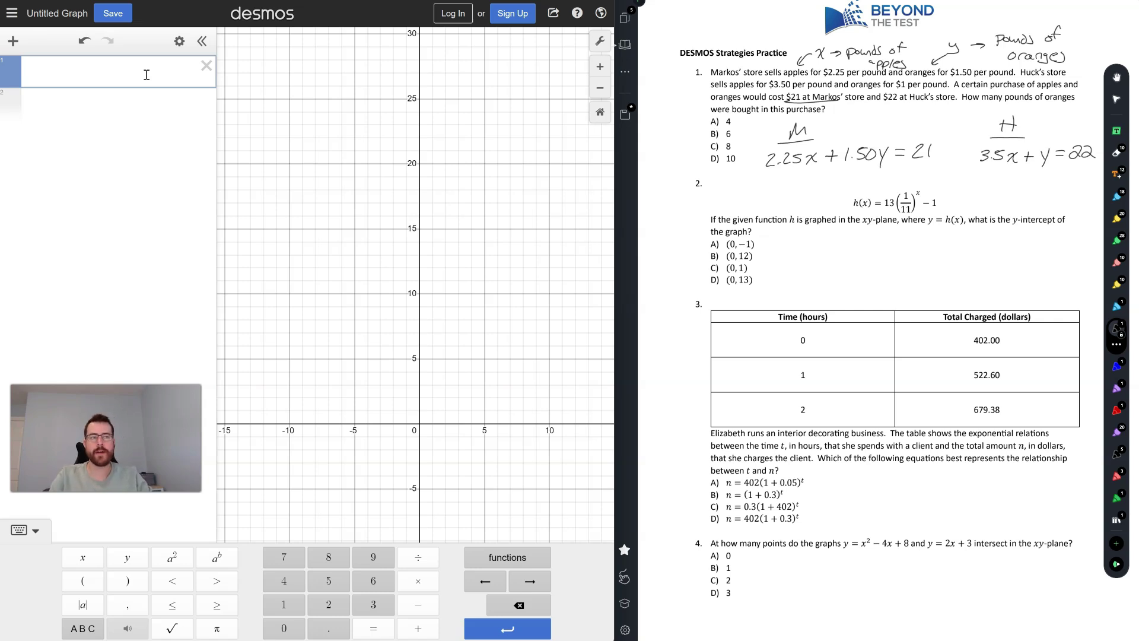
- Graph the first store's equation 2.25x + 1.5y = 21 on line 1
type("2.25")
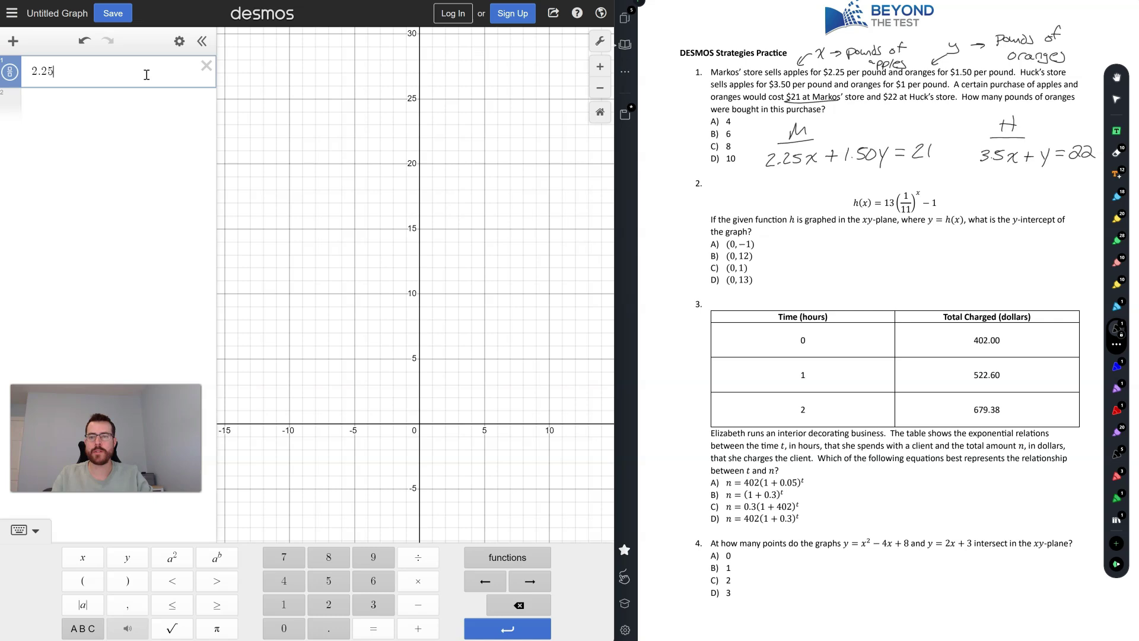
type("x + 1.5y = ")
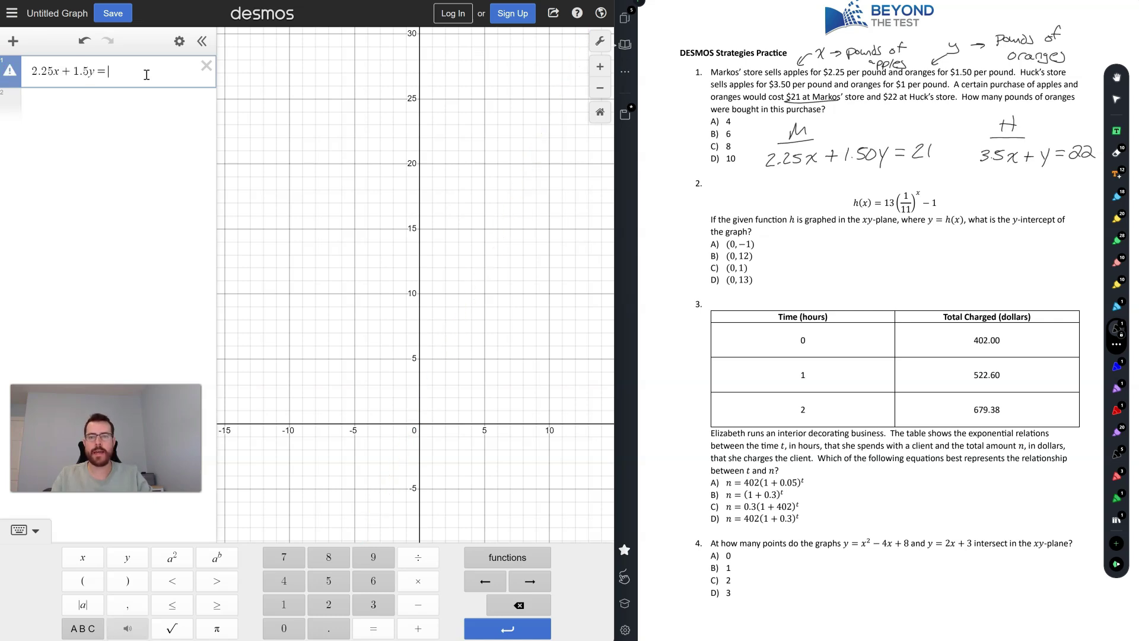
type("21")
key("Return")
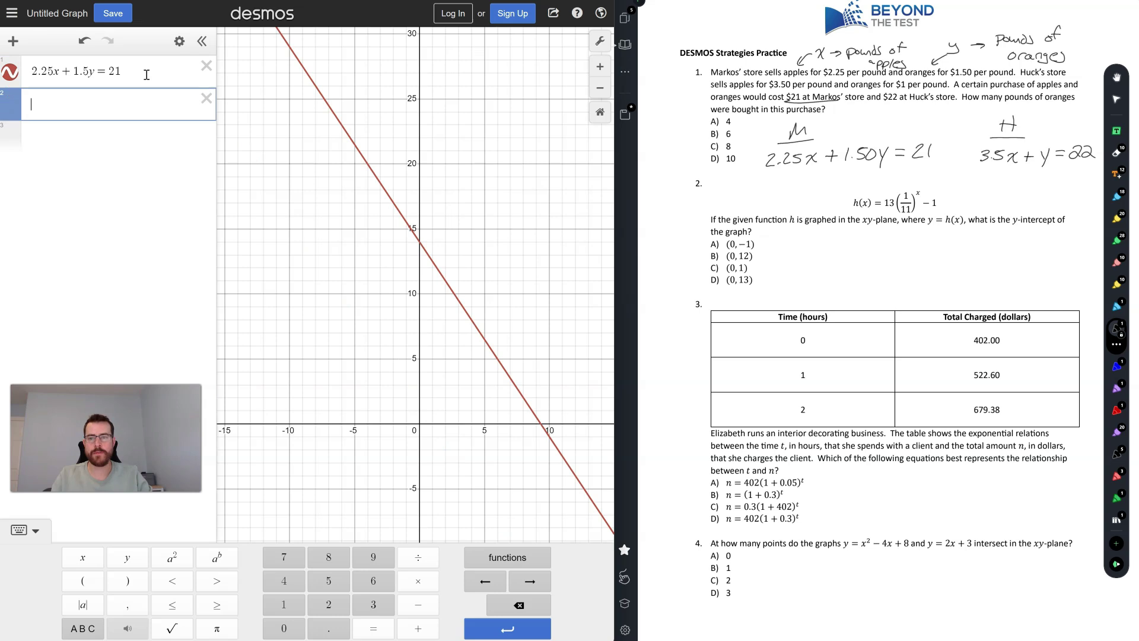
- Graph the second store's equation 3.5x + y = 22 on line 2 and show the coordinates where the two lines intersect
type("3.5")
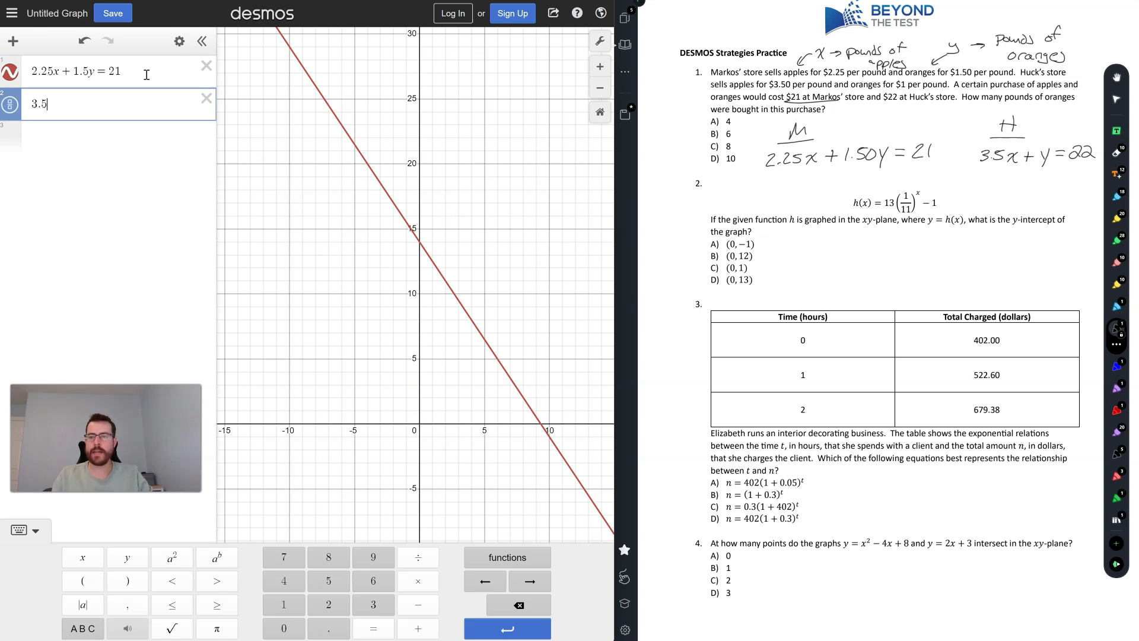
type("x + ")
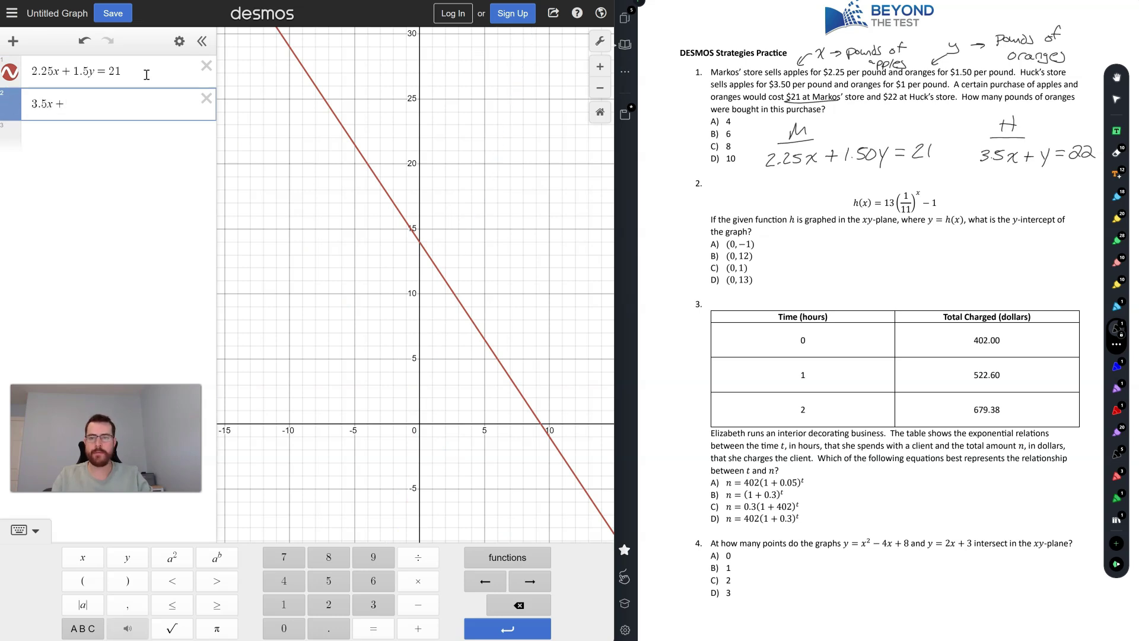
type("y = 22")
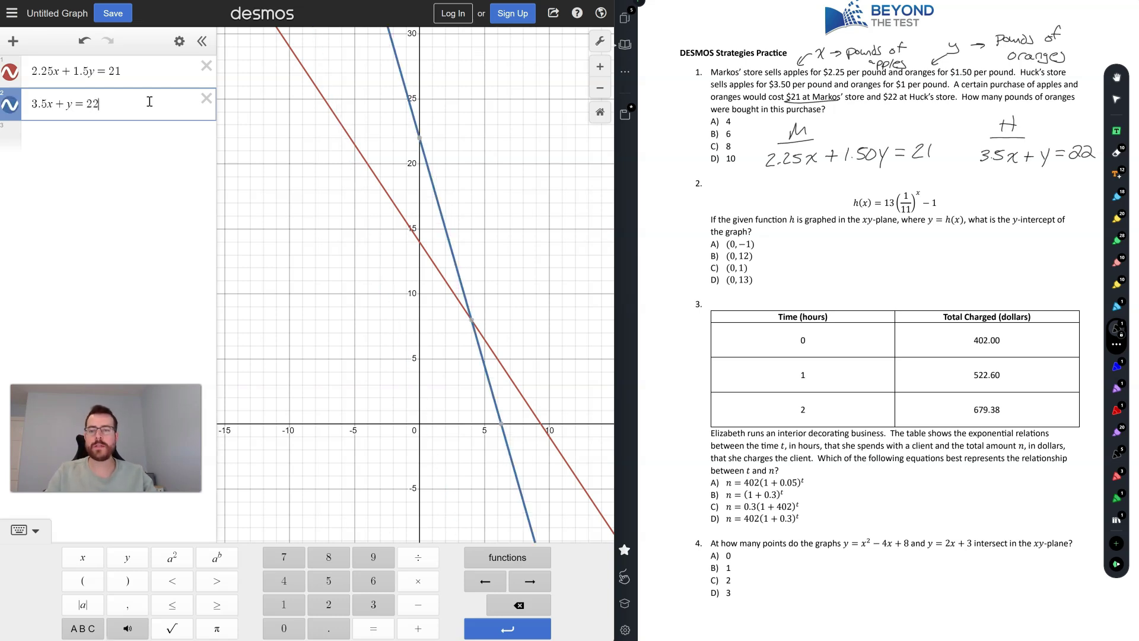
left_click(476, 322)
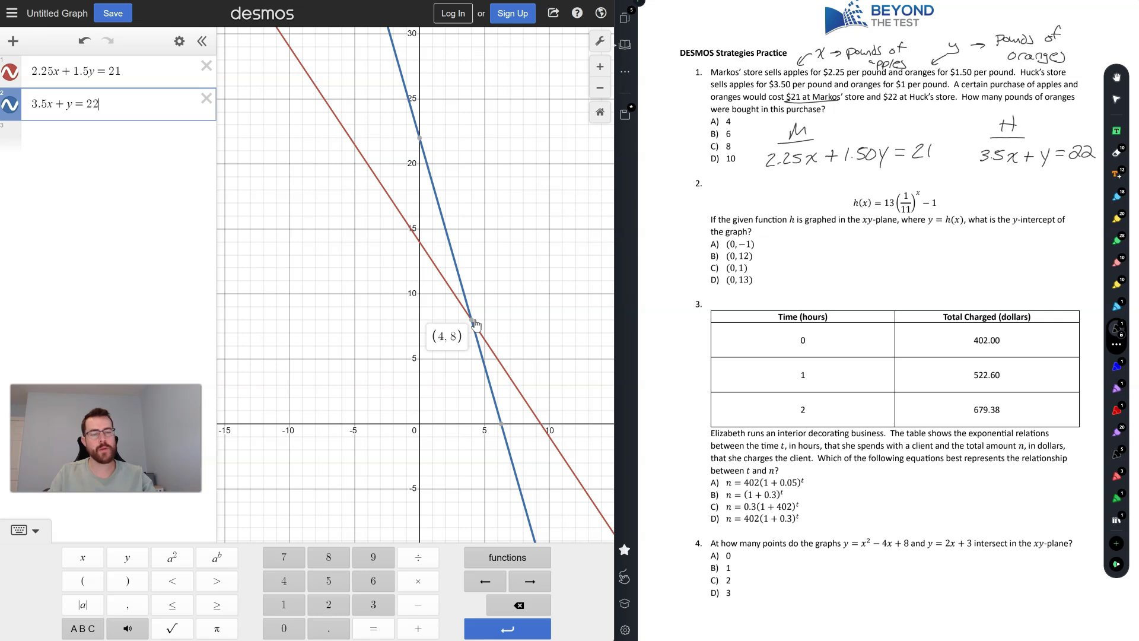
- Circle answer C (8) for question 1 and delete both store equations from the expression list
left_click_drag(741, 140, 746, 144)
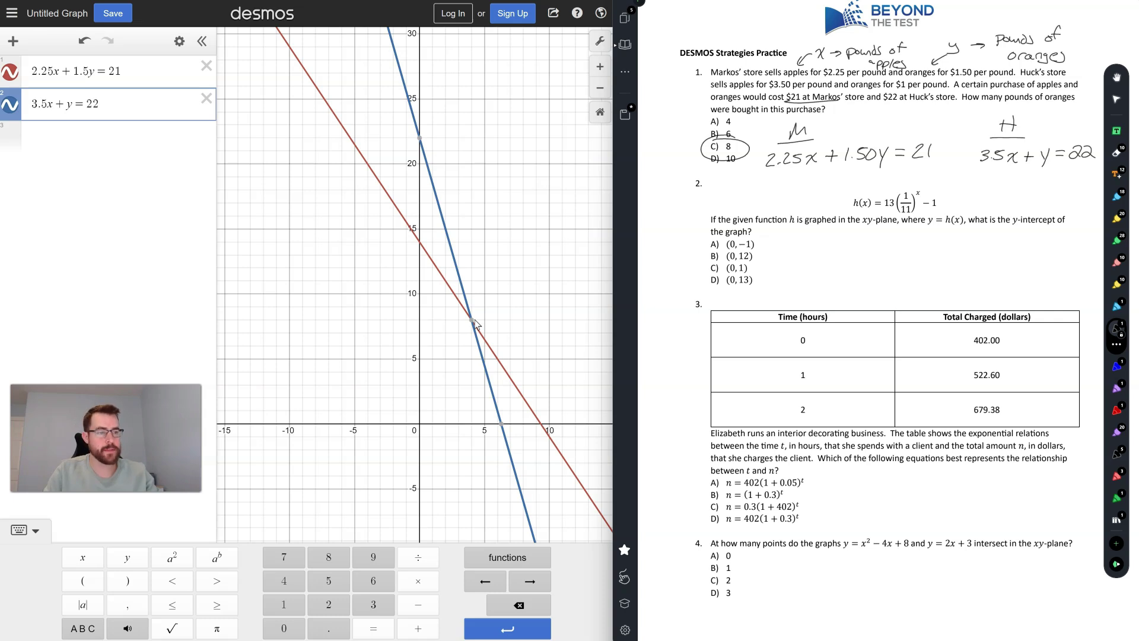
left_click(204, 104)
left_click(201, 99)
left_click(205, 65)
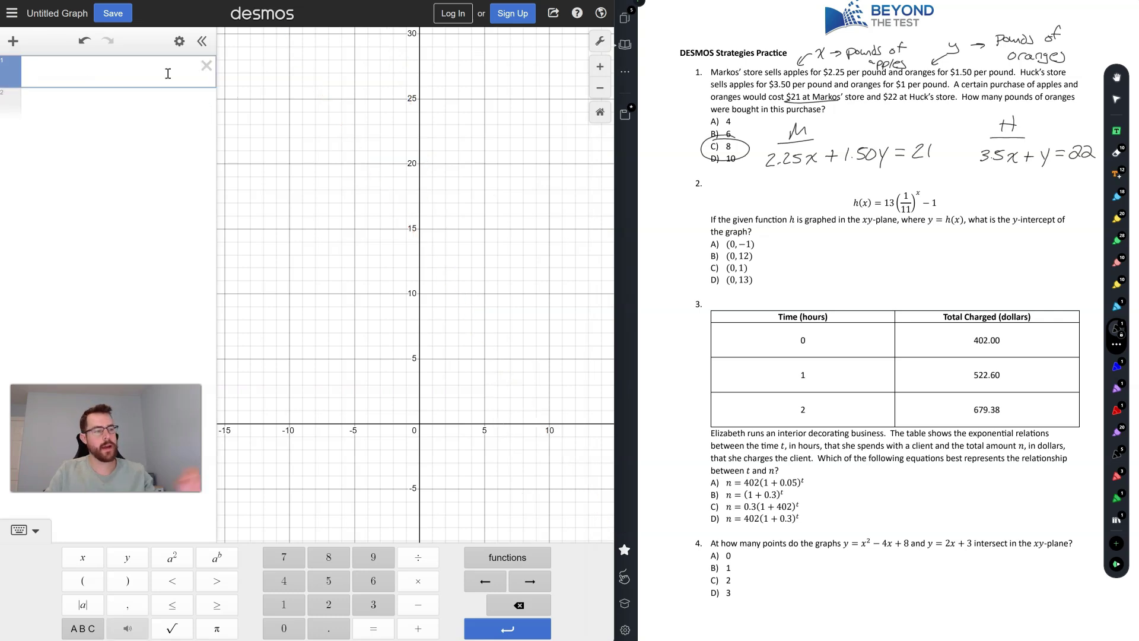
- Graph h(x) = 13(1/11)^x − 1 on line 1 and show the coordinates of its y-intercept
type("h(x)")
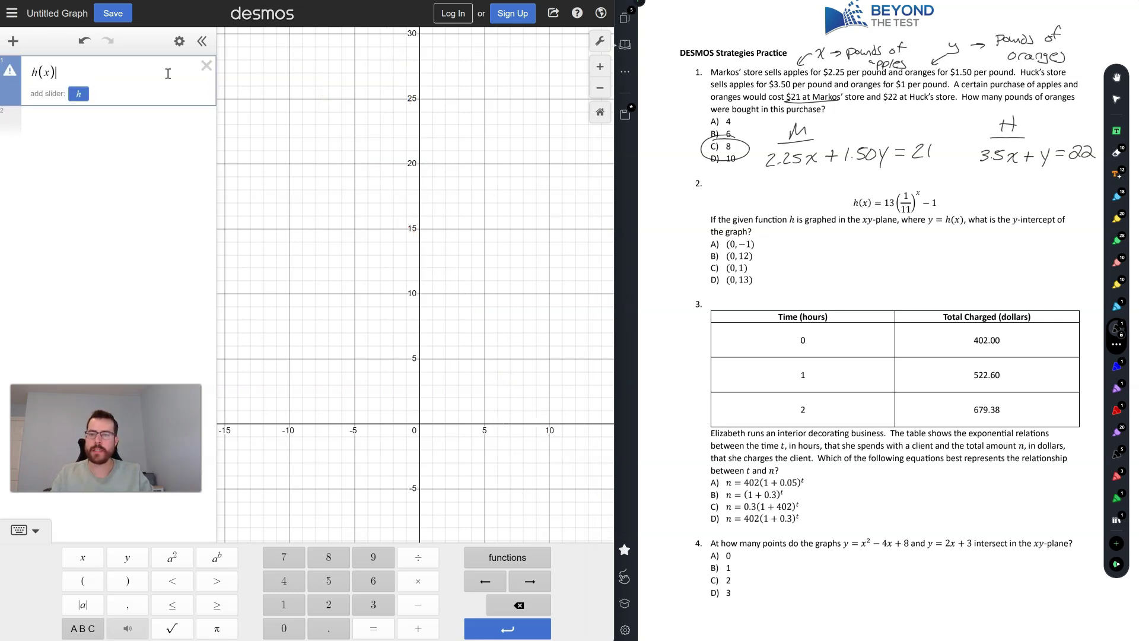
type("=")
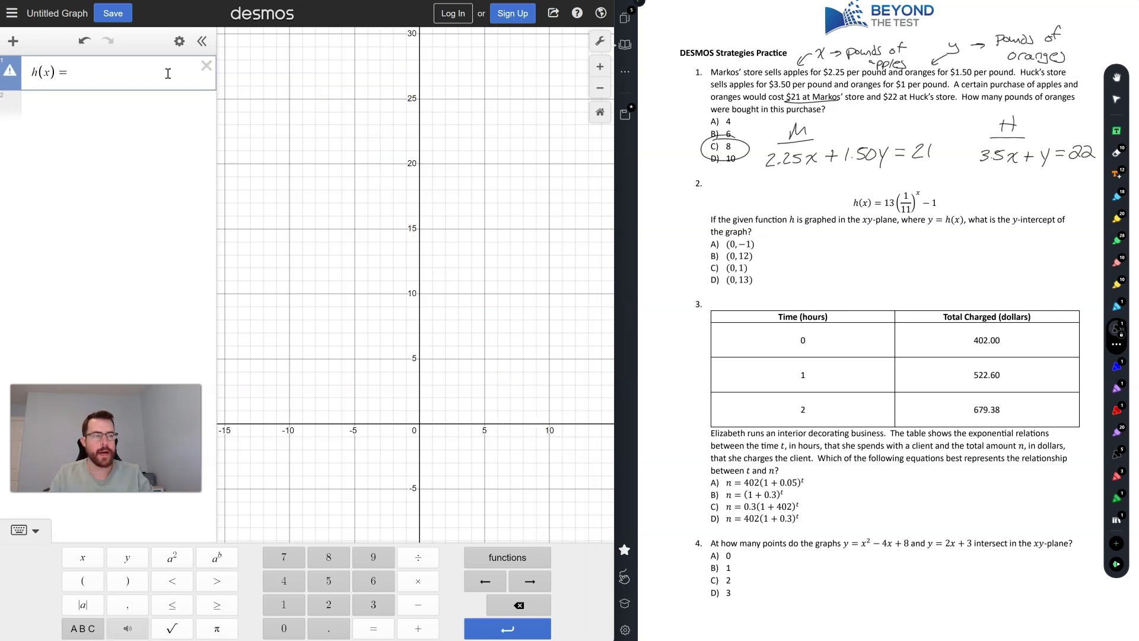
type("13(1/")
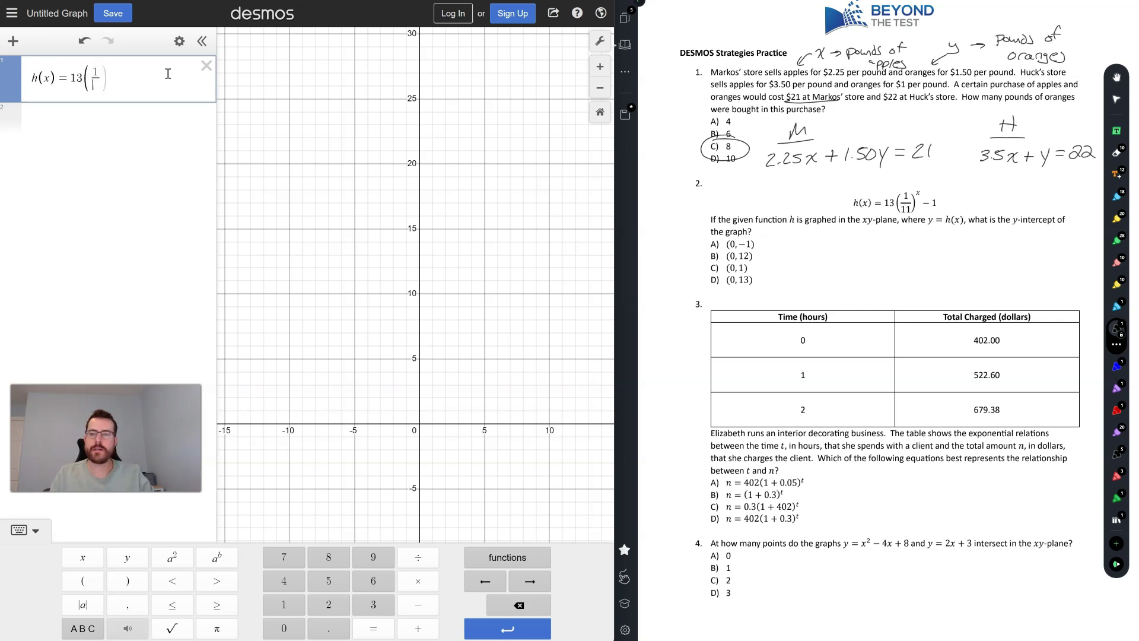
type("11")
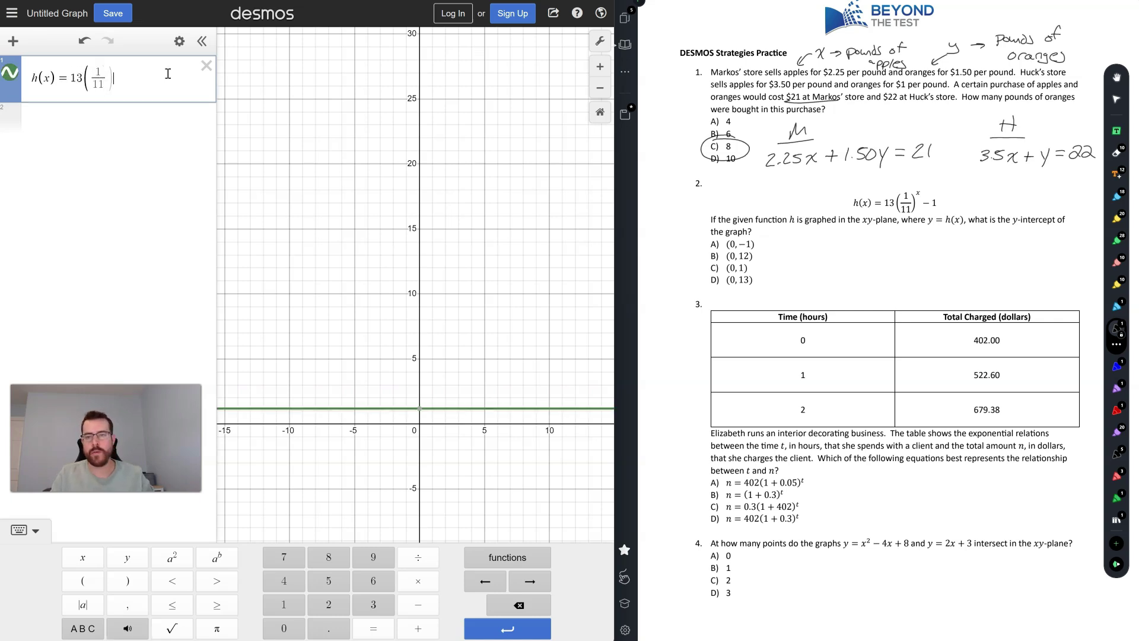
type(")^x-1")
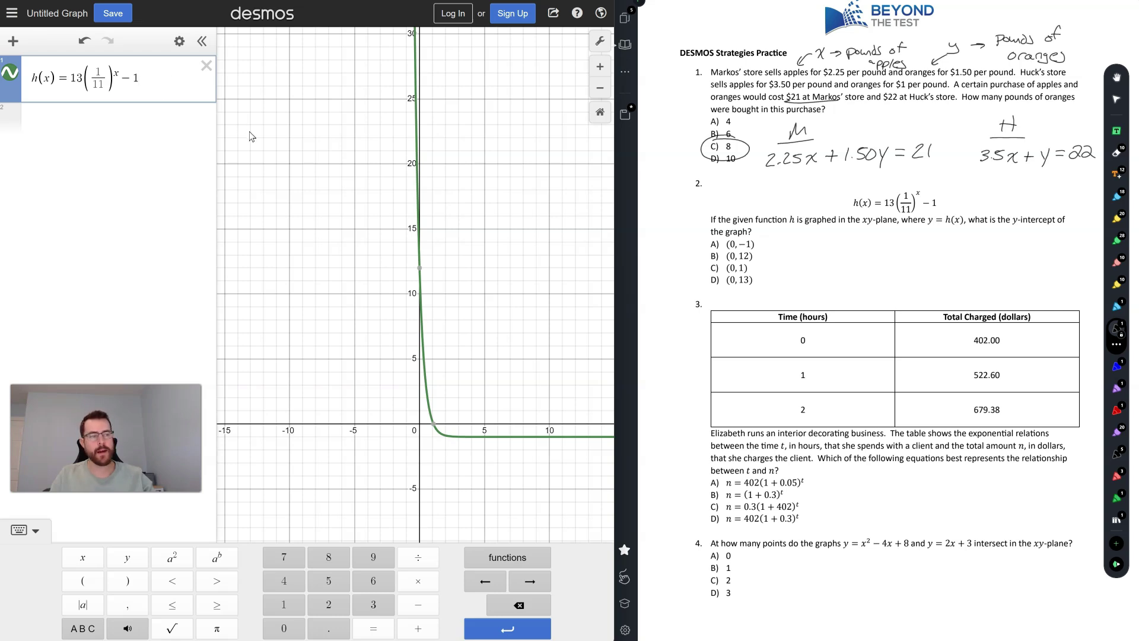
left_click(419, 270)
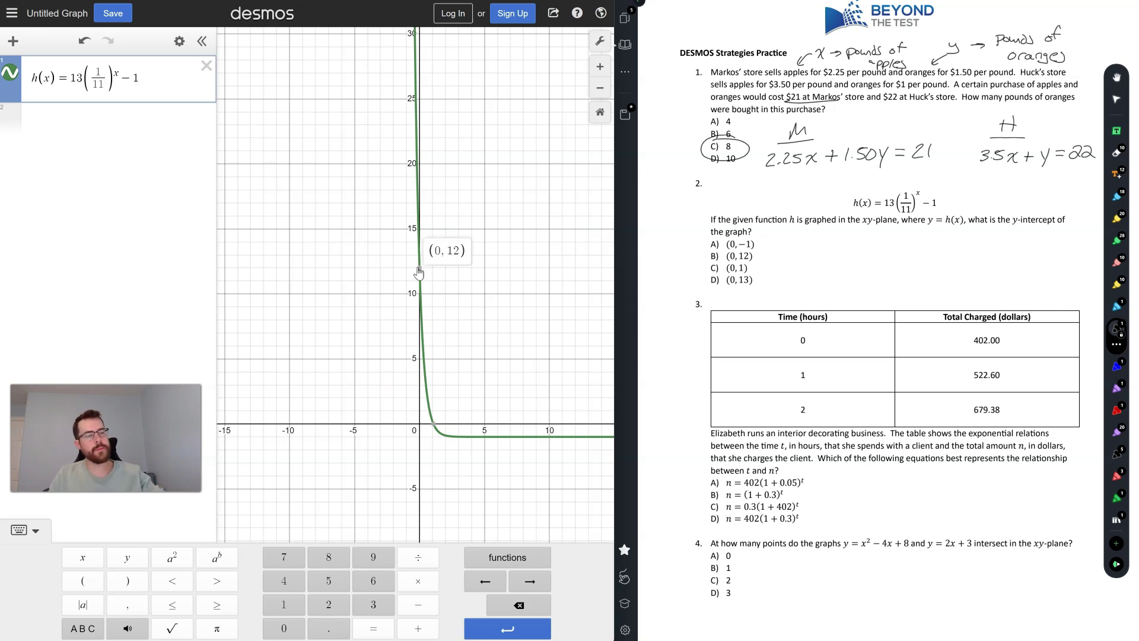
- Circle answer B, (0, 12), for question 2 and delete the h(x) function from the expression list
mouse_move(707, 249)
left_mouse_down()
mouse_move(774, 261)
mouse_move(716, 244)
left_mouse_up()
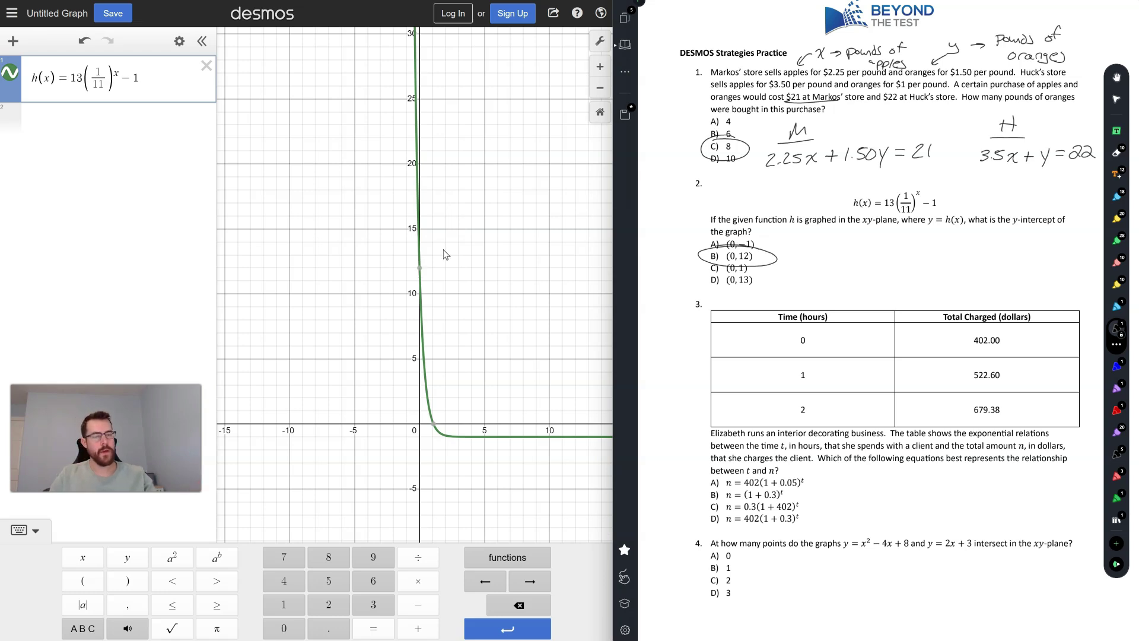
left_click(207, 67)
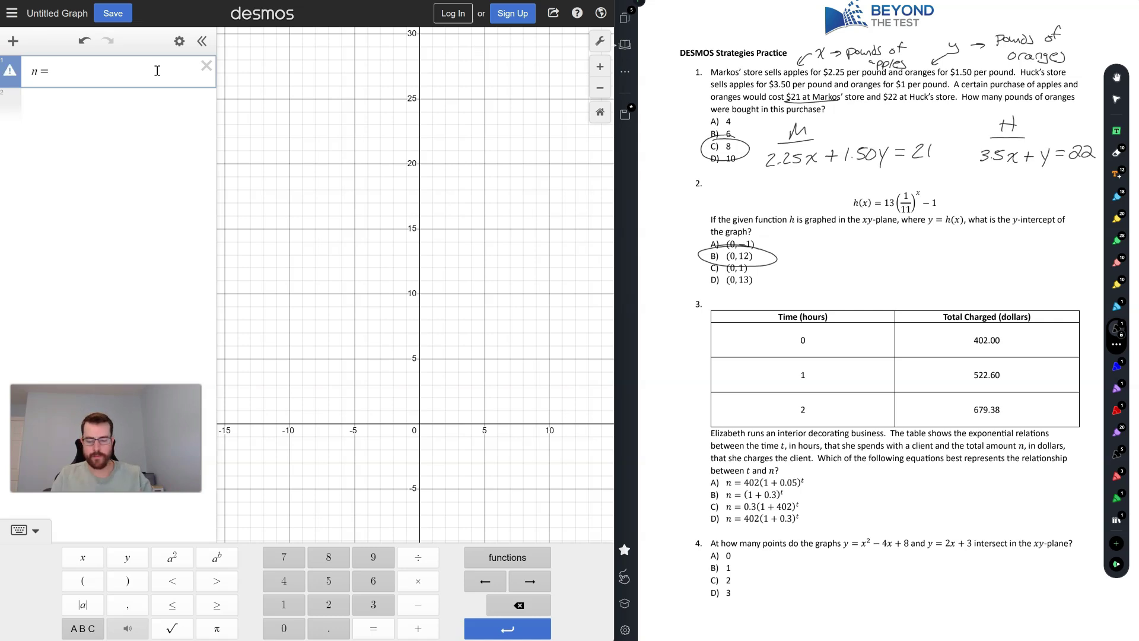
- Graph question 3's first answer choice, n = 402(1 + 0.05)^t, on line 1 with its curve in view
type("402")
type("(1+")
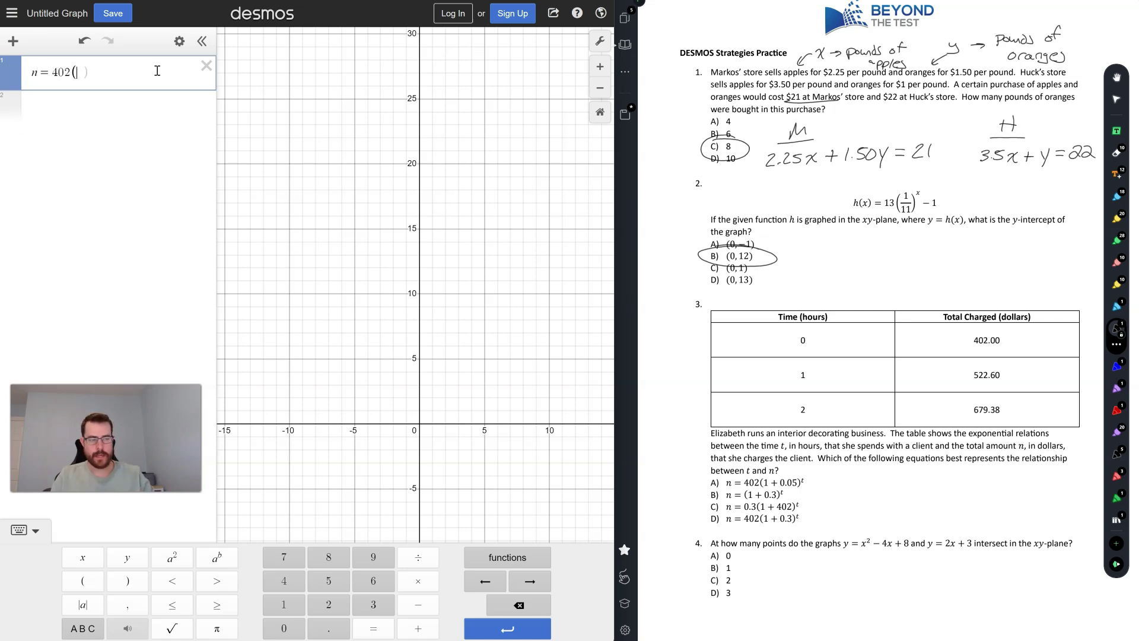
type("0.05)")
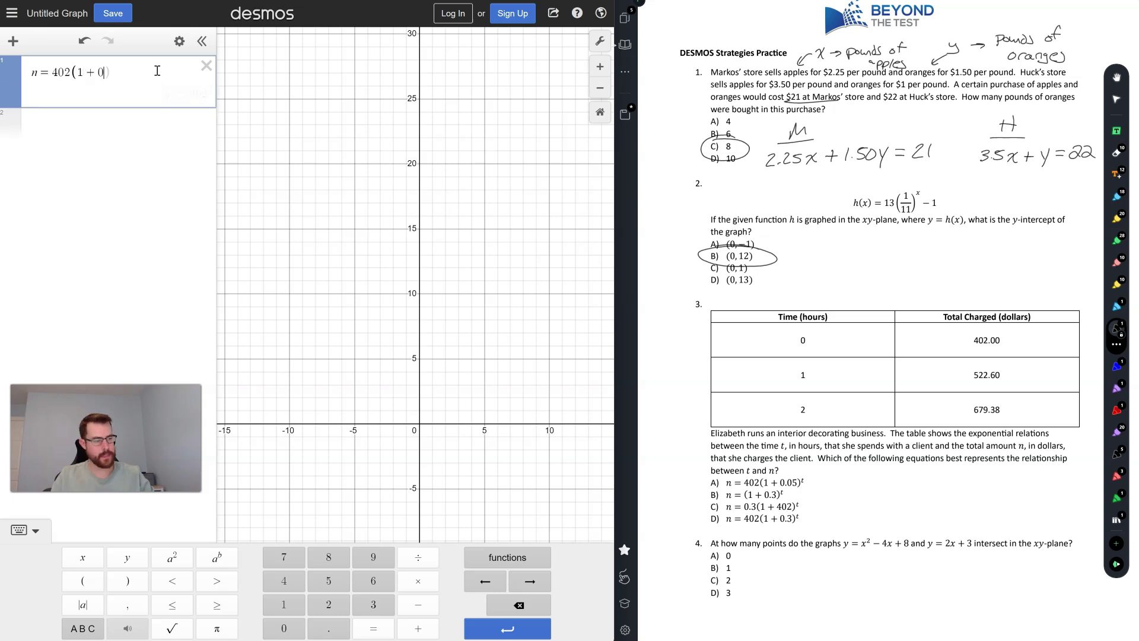
type("^t")
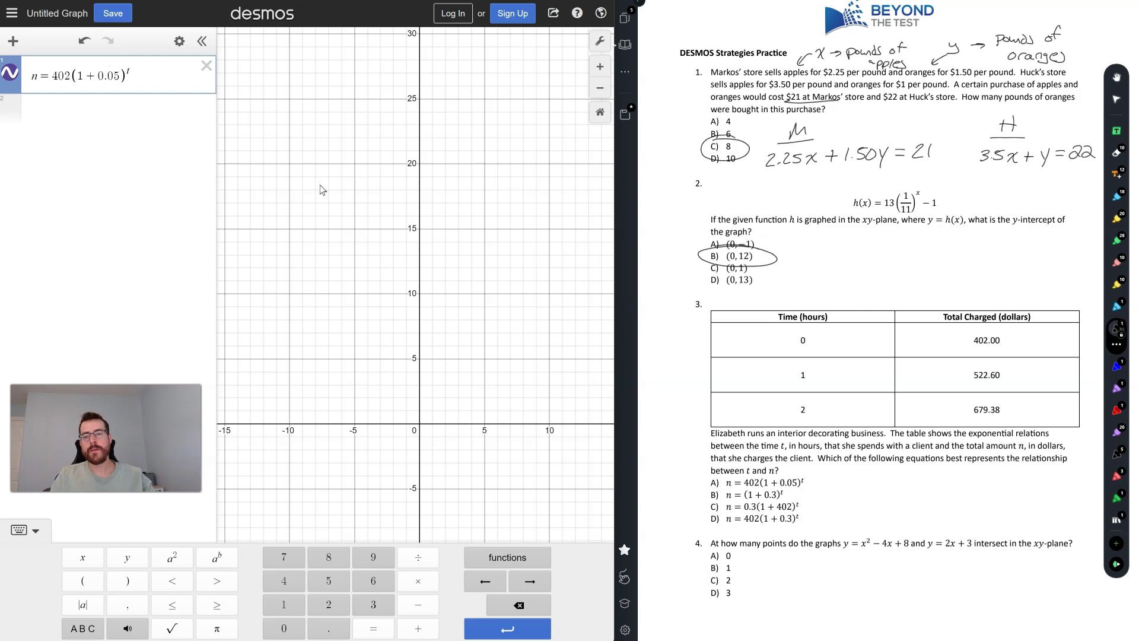
scroll(320, 190, "down", 10)
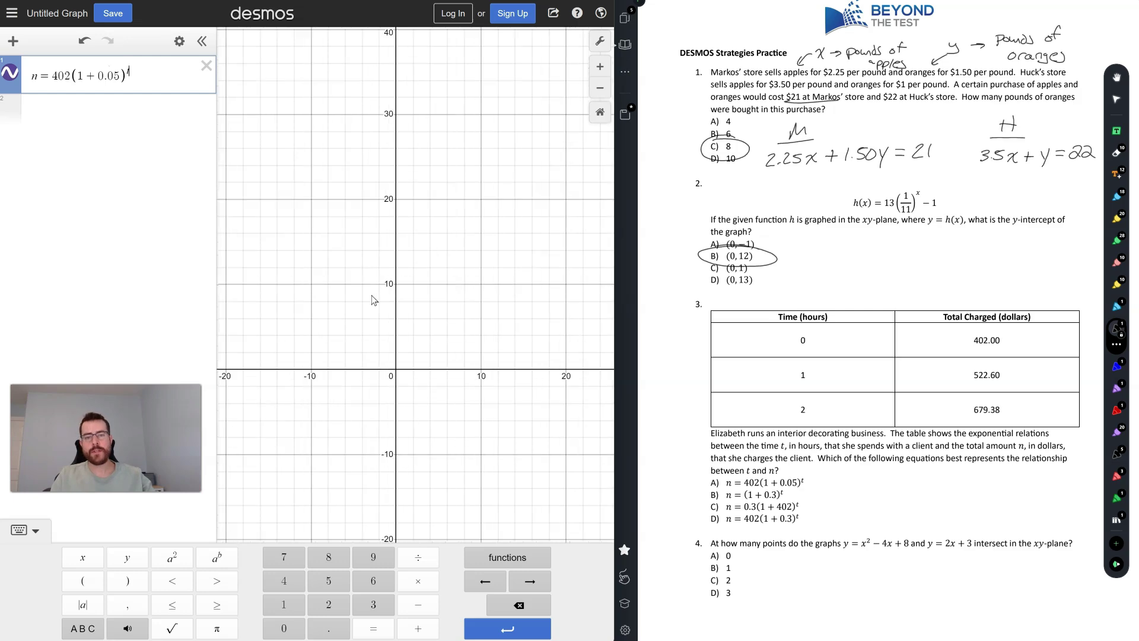
left_click(376, 331)
scroll(424, 385, "down", 3)
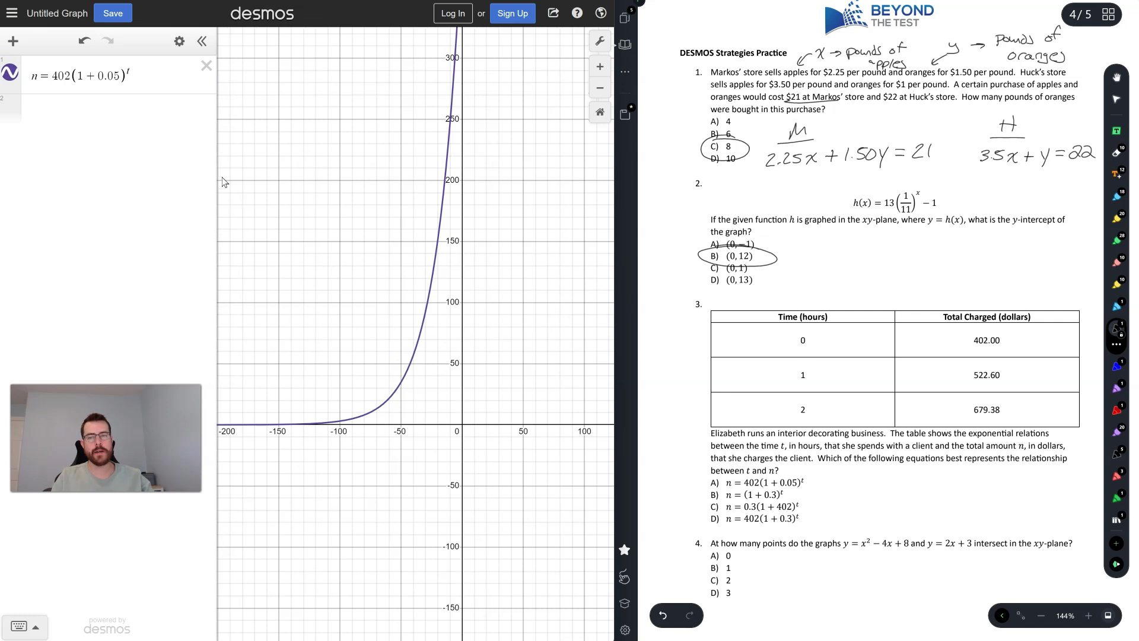
- Try to create a table of values from the equation in n and t
left_click(149, 81)
left_click(180, 48)
left_click(140, 69)
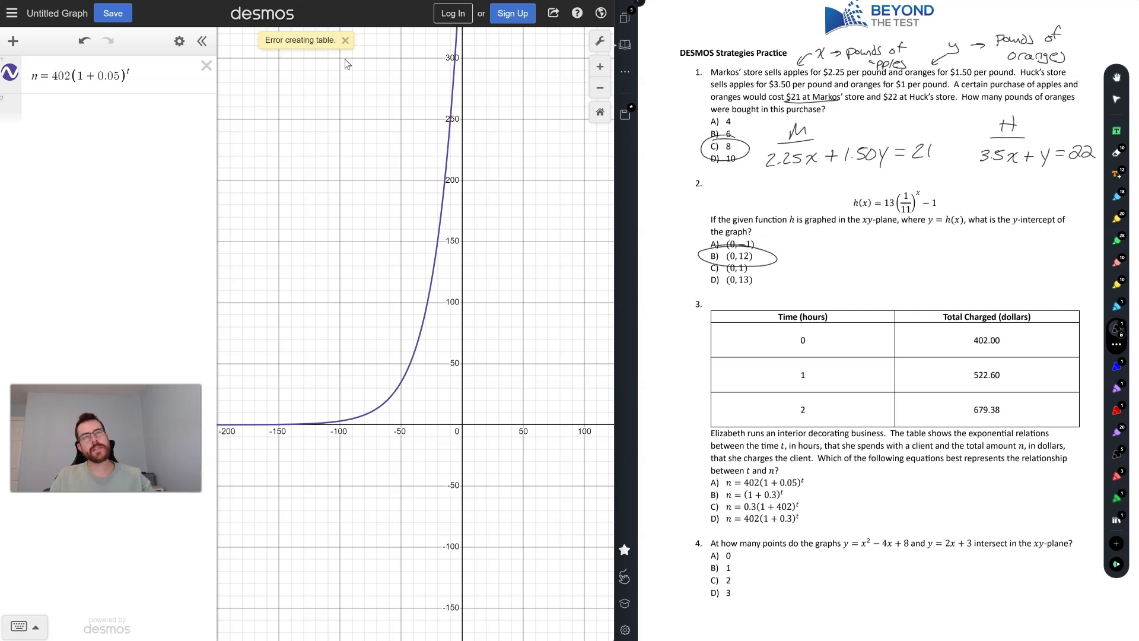
- Rewrite the equation with y and x as y = 402(1 + 0.05)^x and create a table of values from it
left_click(39, 75)
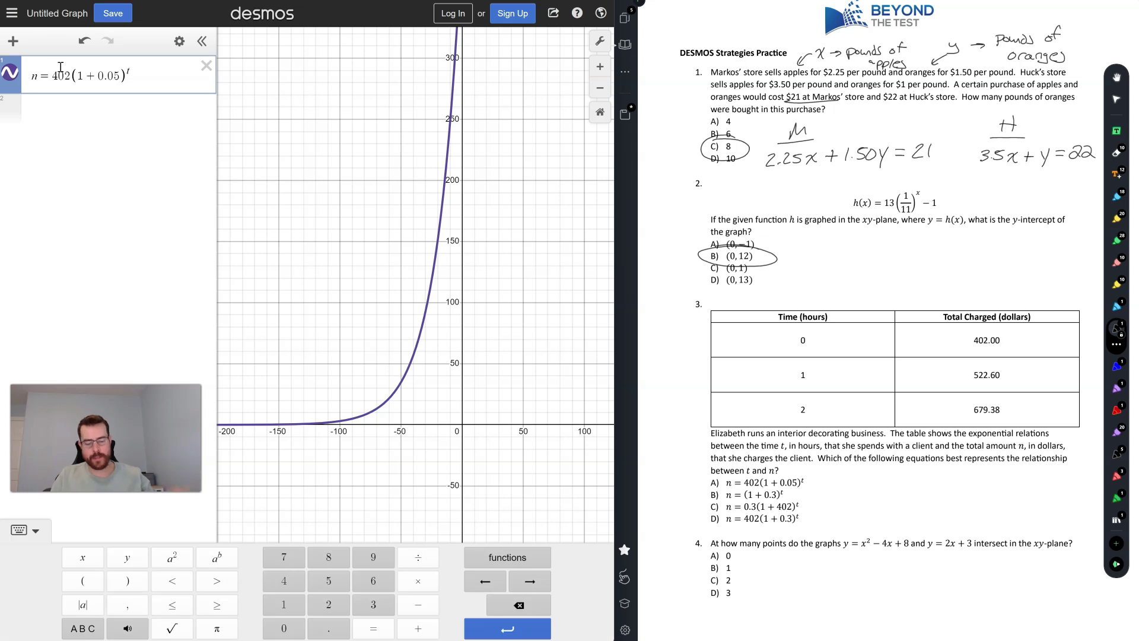
key("BackSpace")
type("y")
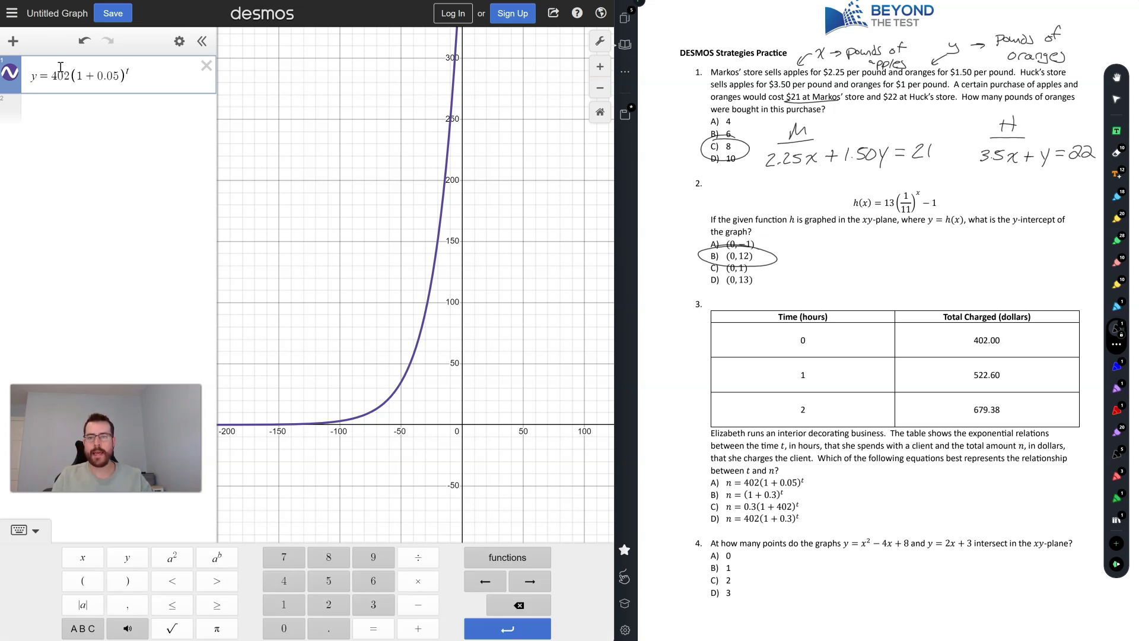
left_click(180, 42)
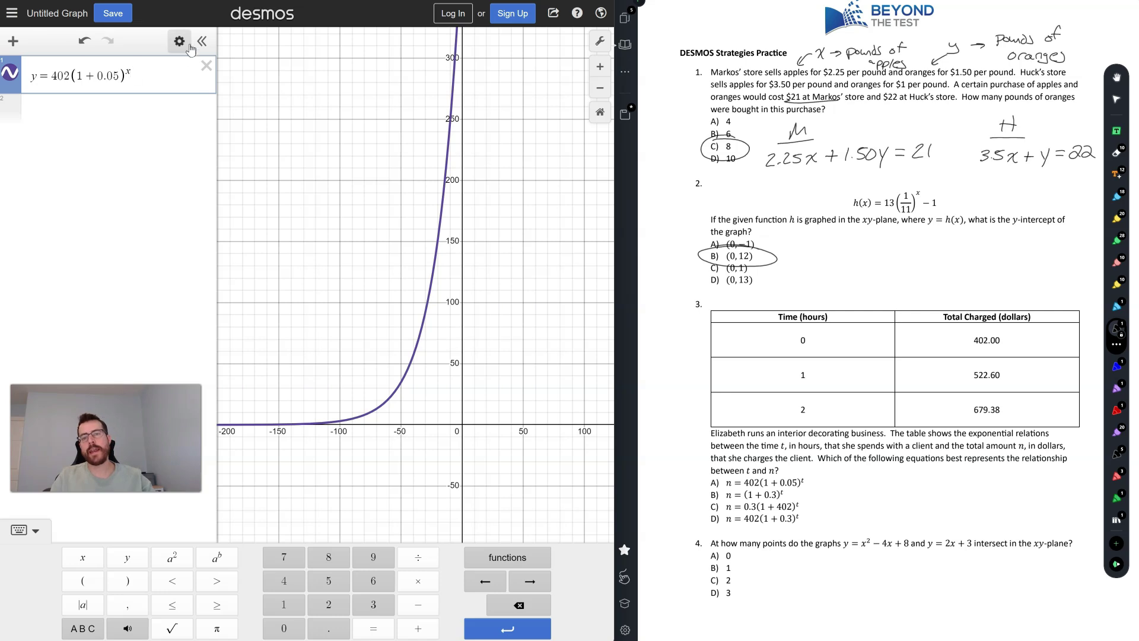
left_click(144, 71)
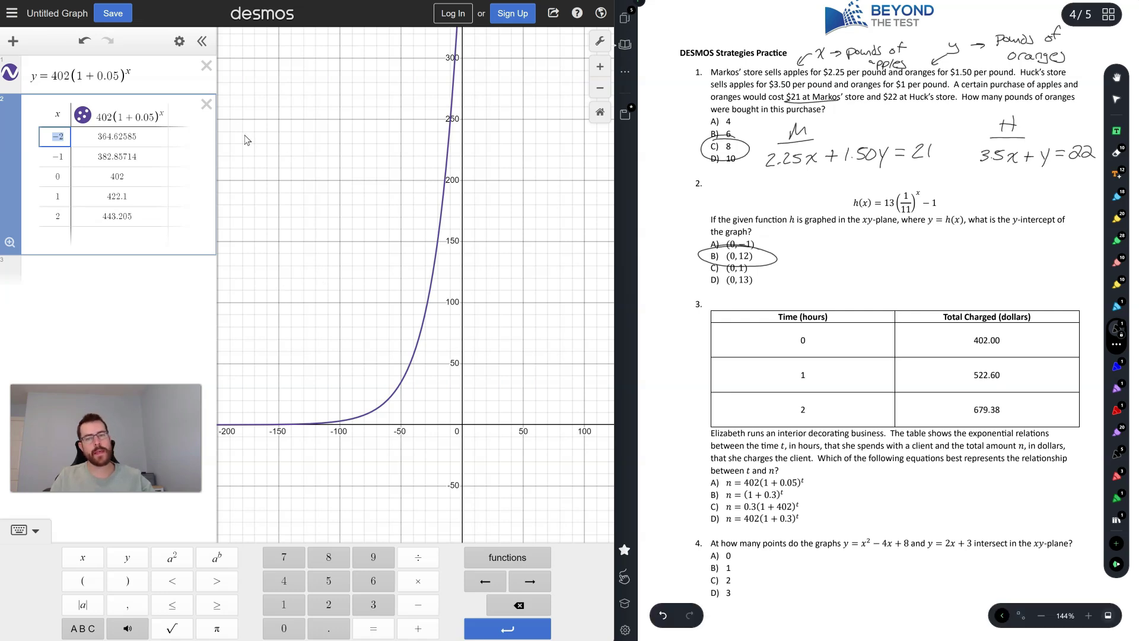
- Change the equation to y = 402(1 + 0.3)^x and replace the old table with a new table of values
left_click(207, 105)
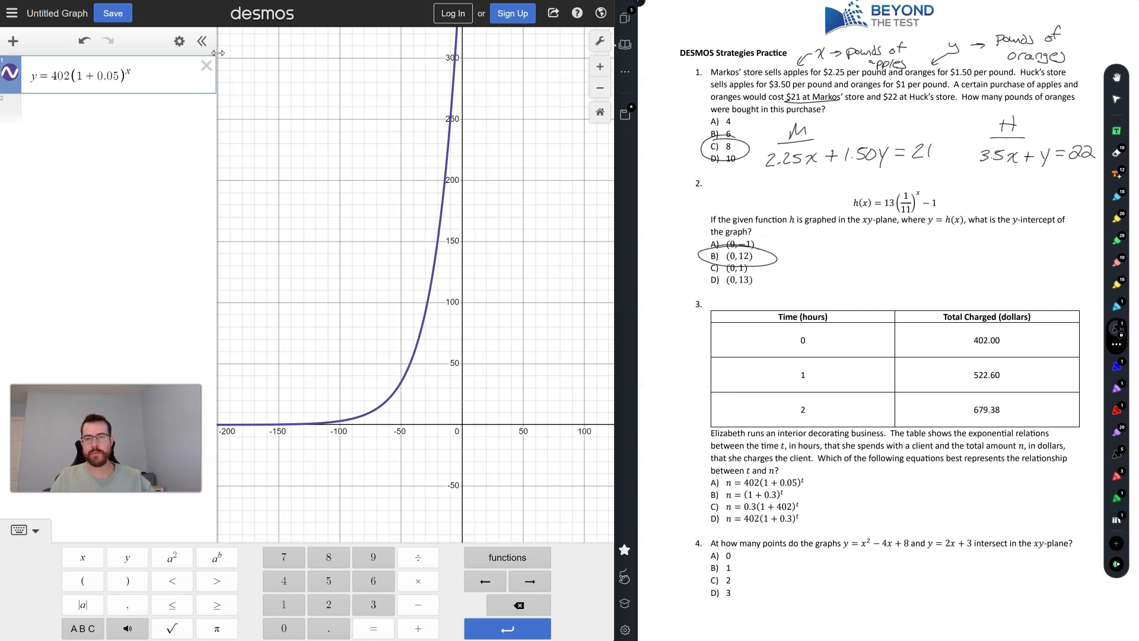
key("BackSpace")
key("BackSpace")
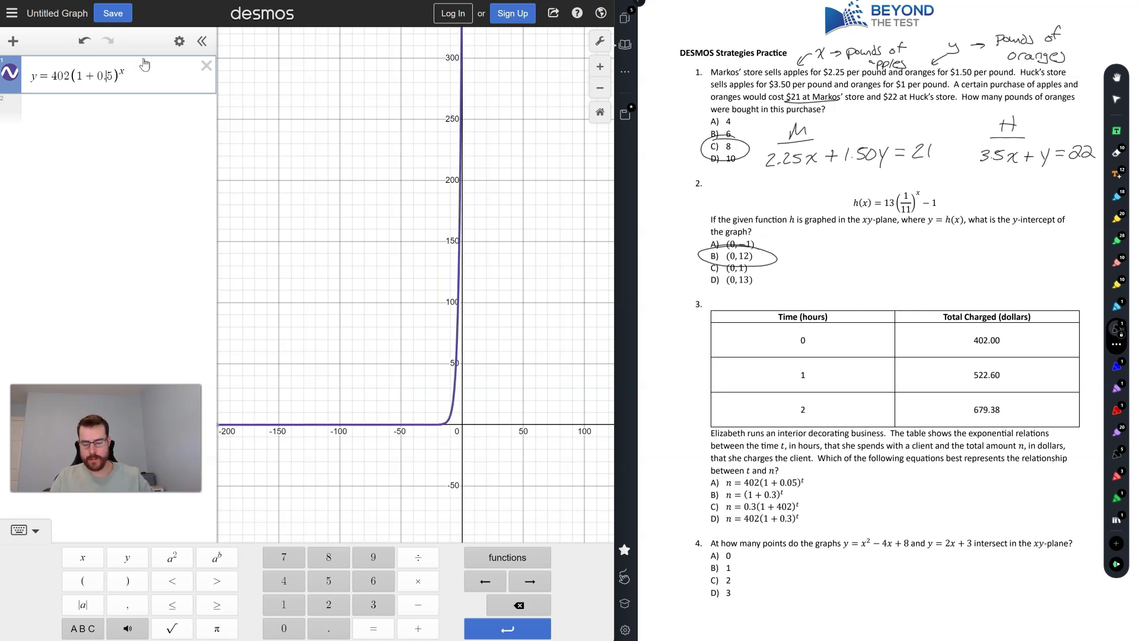
type("3")
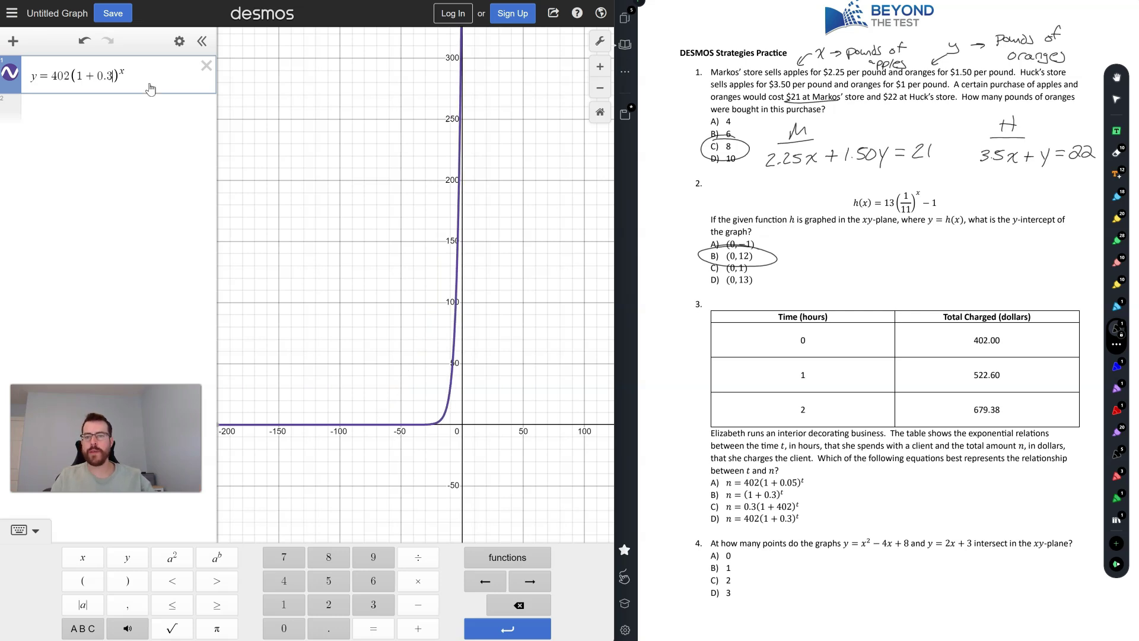
left_click(179, 40)
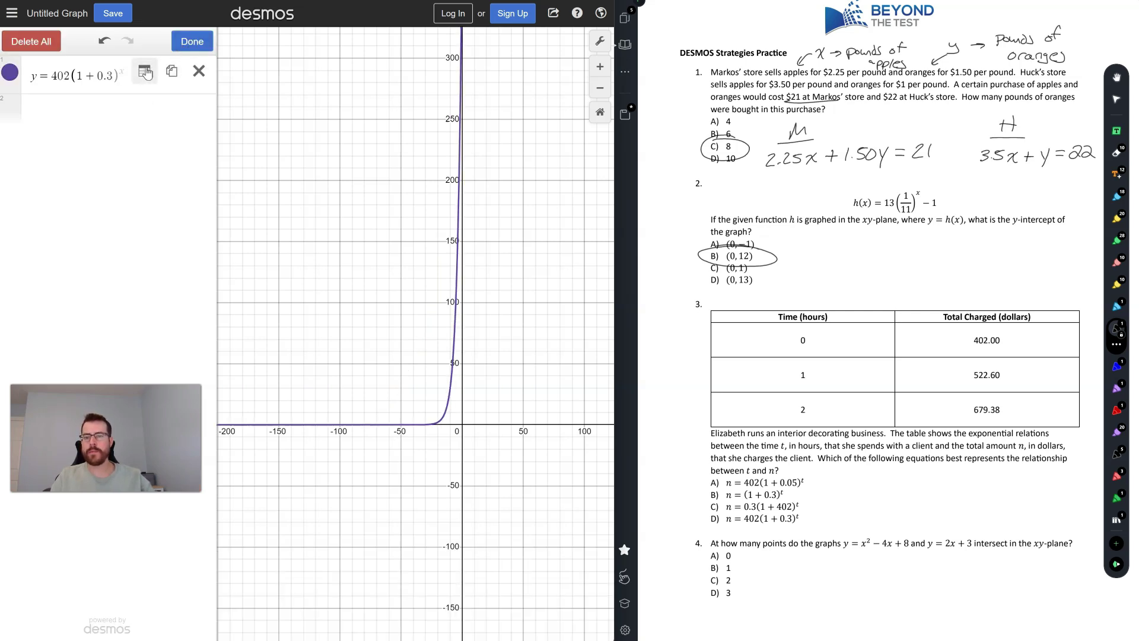
left_click(144, 70)
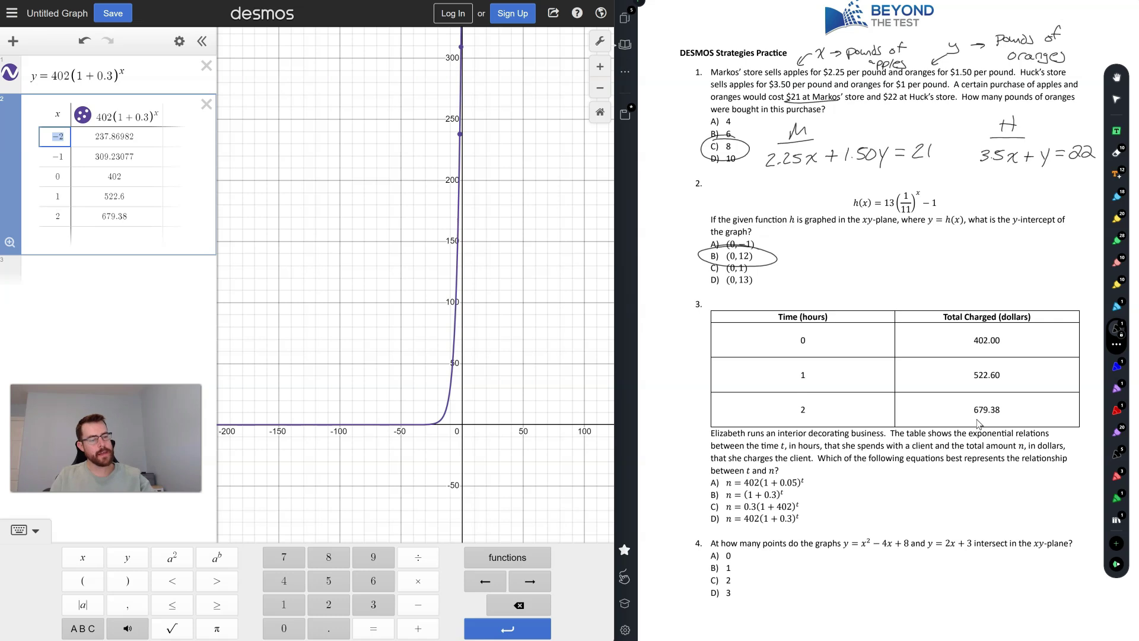
- Circle answer D, n = 402(1 + 0.3)^t, for question 3 and delete the table and its equation
mouse_move(712, 509)
left_mouse_down()
mouse_move(814, 504)
mouse_move(825, 522)
mouse_move(766, 506)
left_mouse_up()
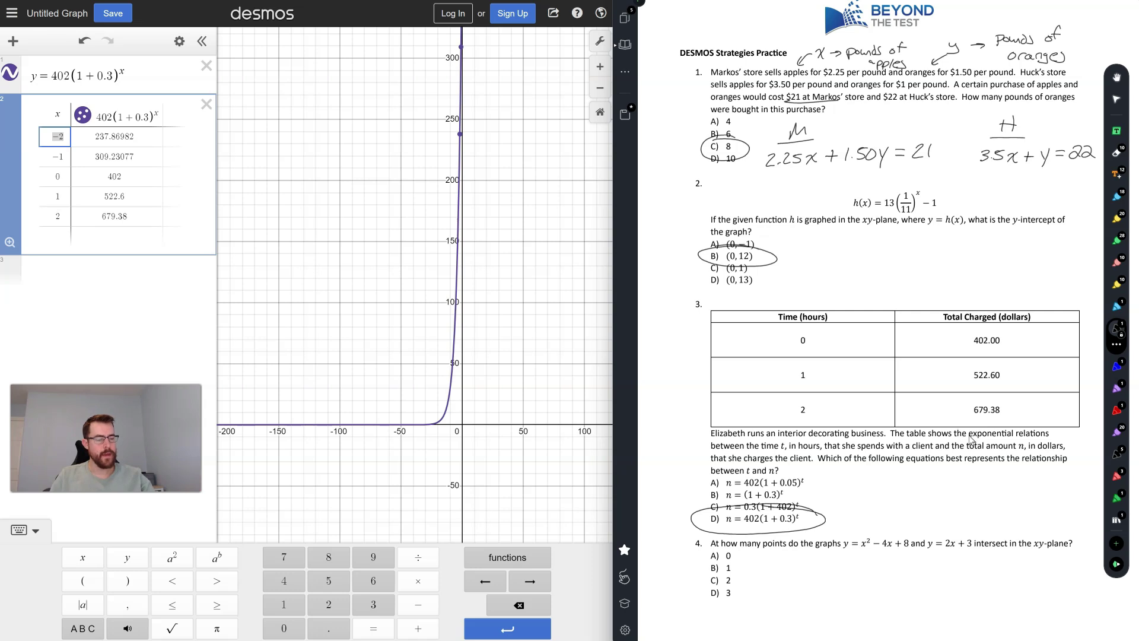
left_click(206, 105)
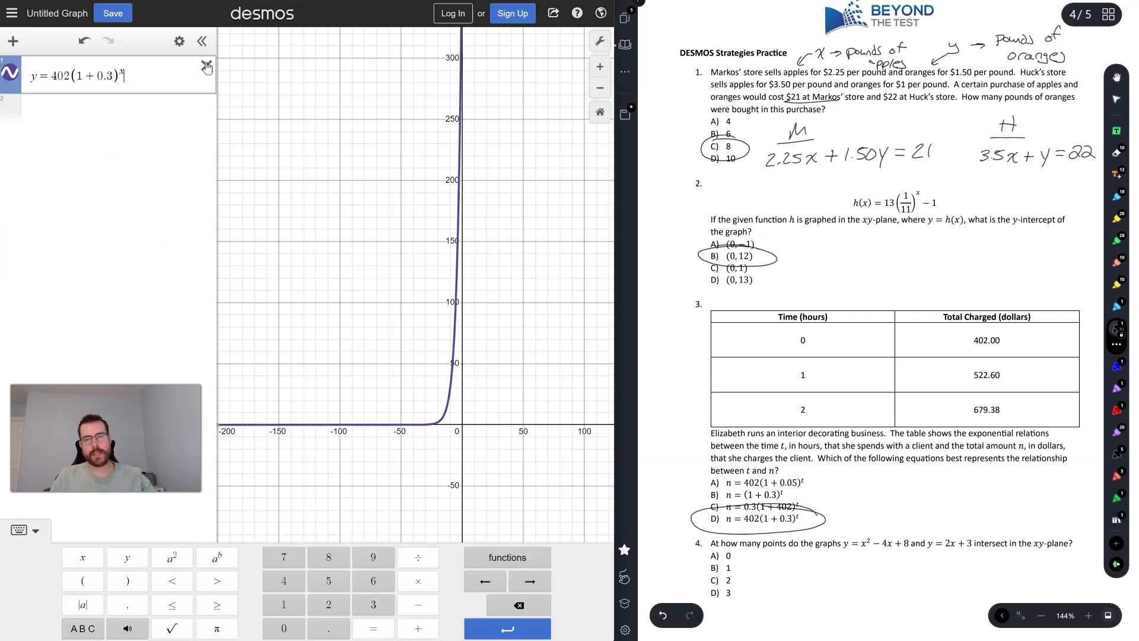
left_click(206, 66)
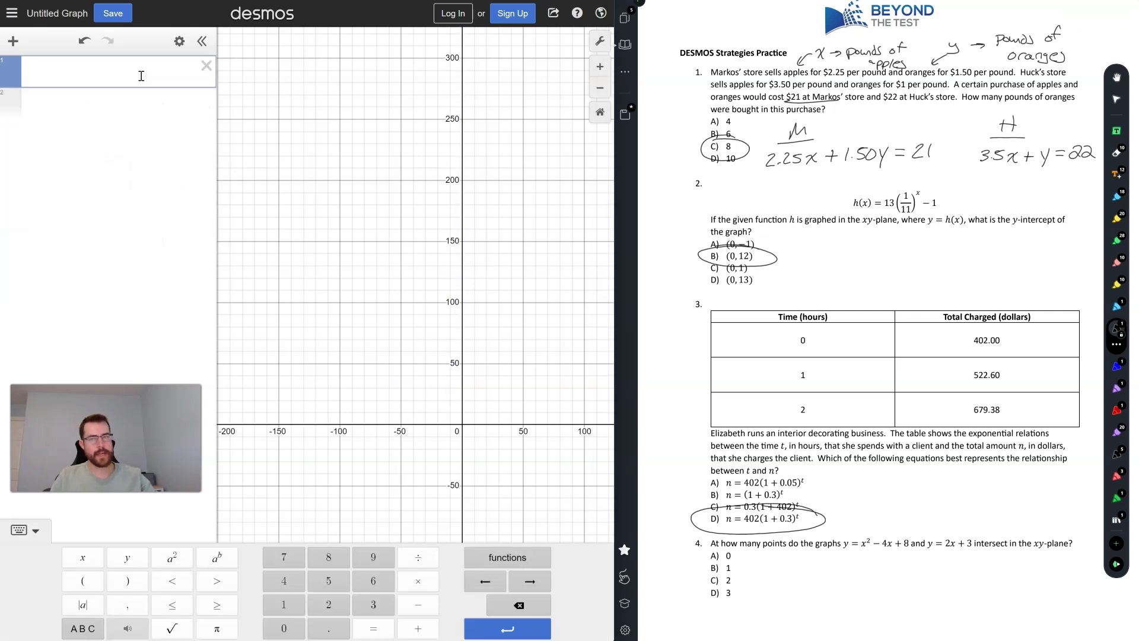
- Graph question 4's equations, y = x^2 − 4x + 8 on line 1 and y = 2x + 3 on line 2
type("y=x^2")
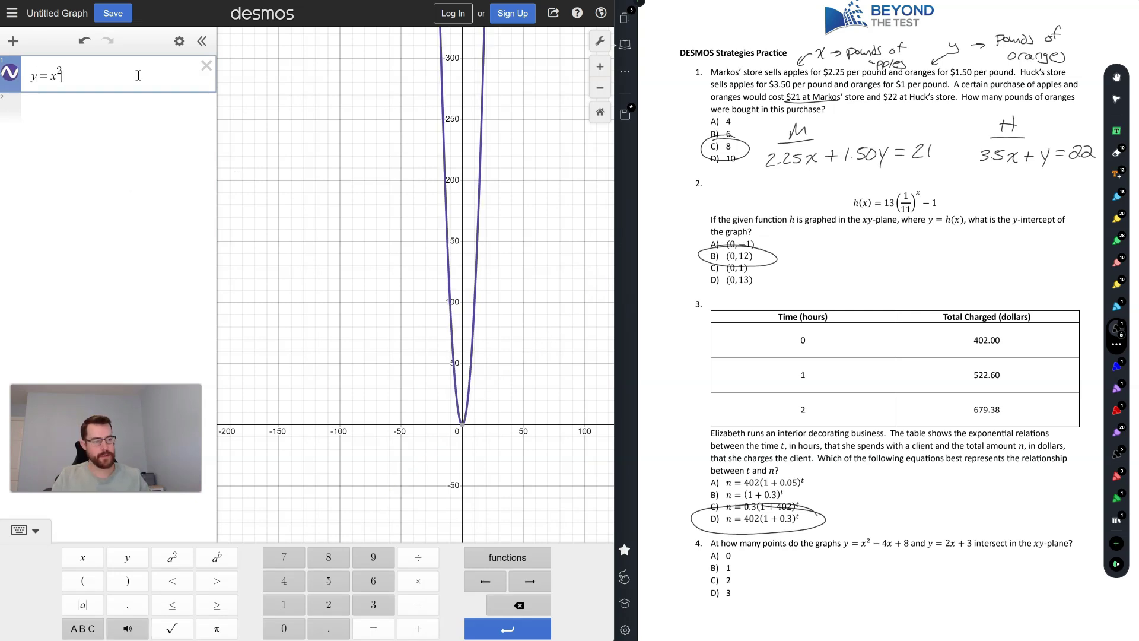
type("-4x+8")
key("Return")
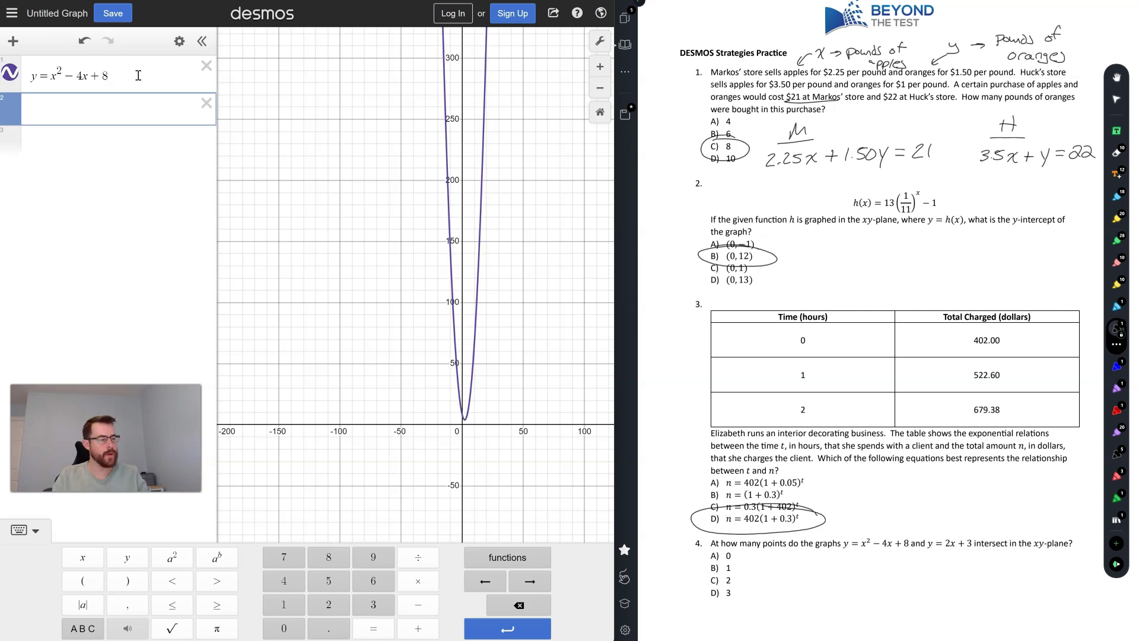
type("y = 2x")
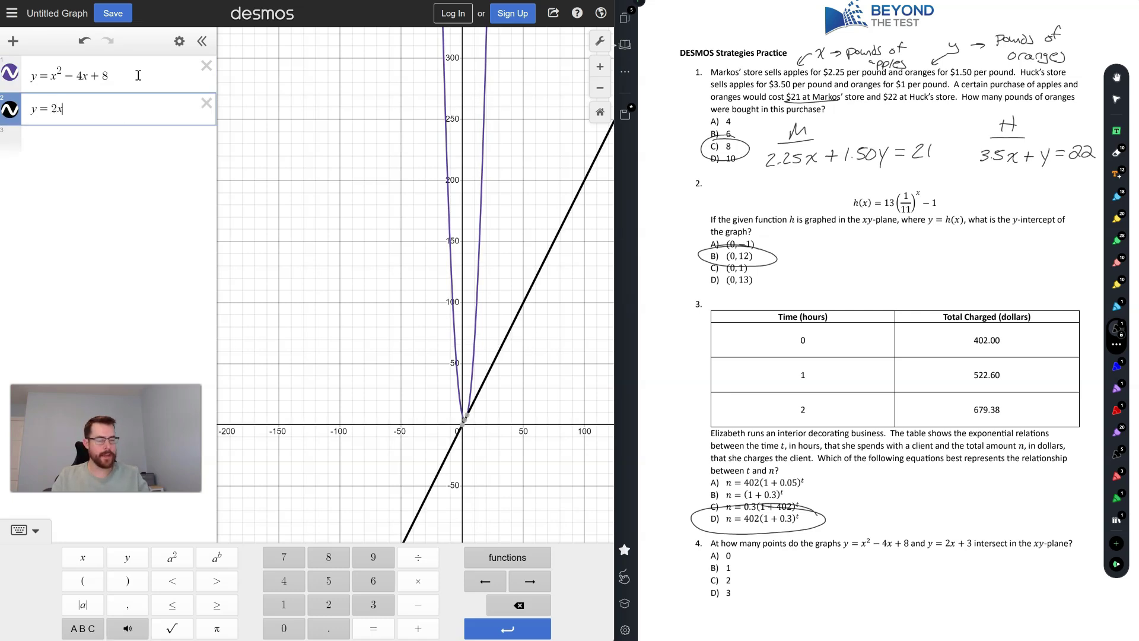
type(" + 3")
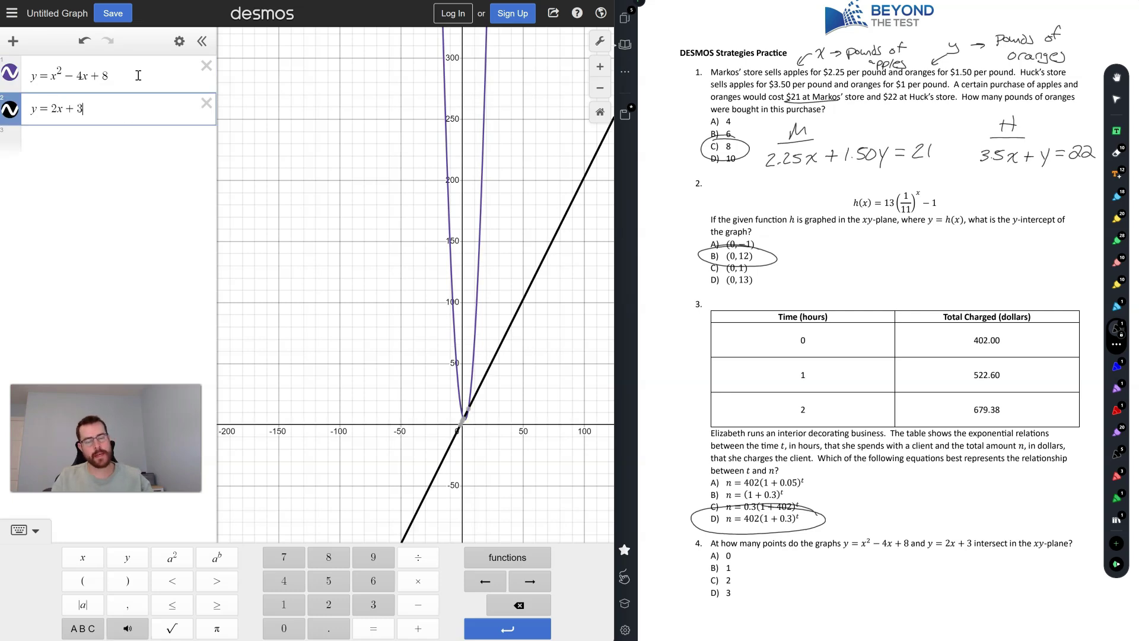
- Show the coordinates of each intersection of the parabola and the line, and circle answer C (2) for question 4
scroll(466, 415, "up", 5)
scroll(481, 411, "up", 5)
mouse_move(443, 422)
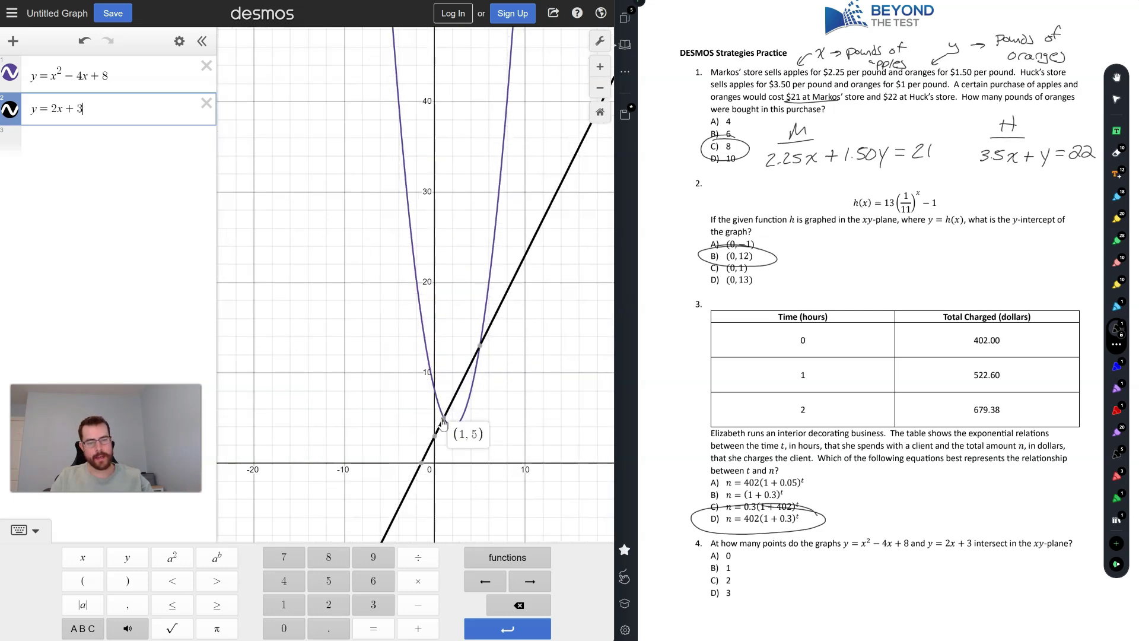
mouse_move(479, 351)
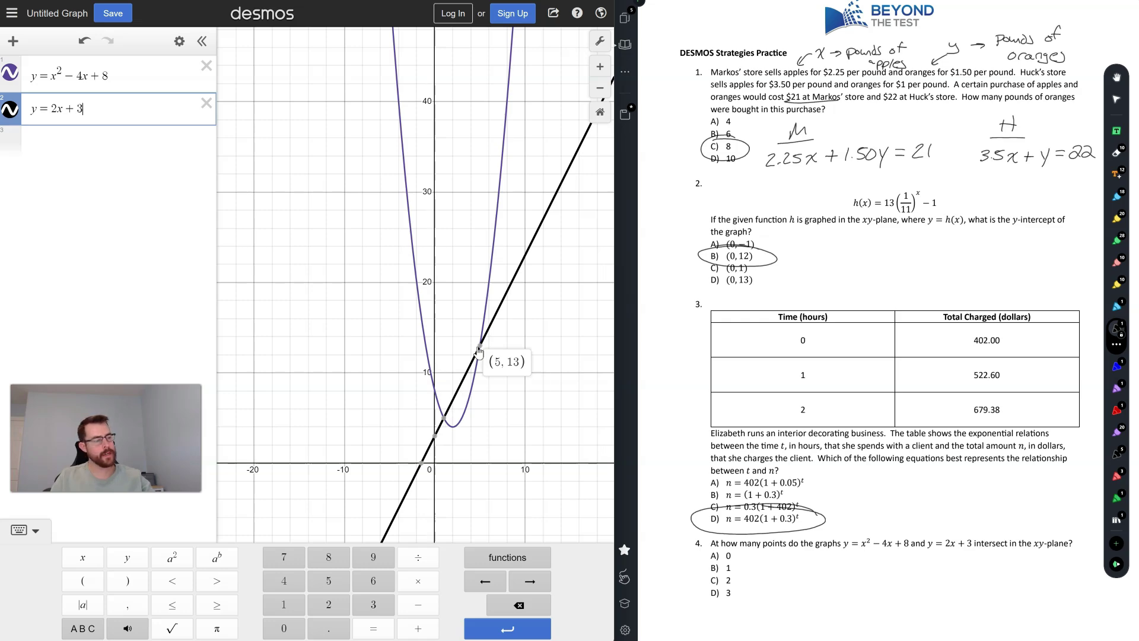
mouse_move(739, 574)
left_mouse_down()
mouse_move(741, 587)
mouse_move(709, 573)
left_mouse_up()
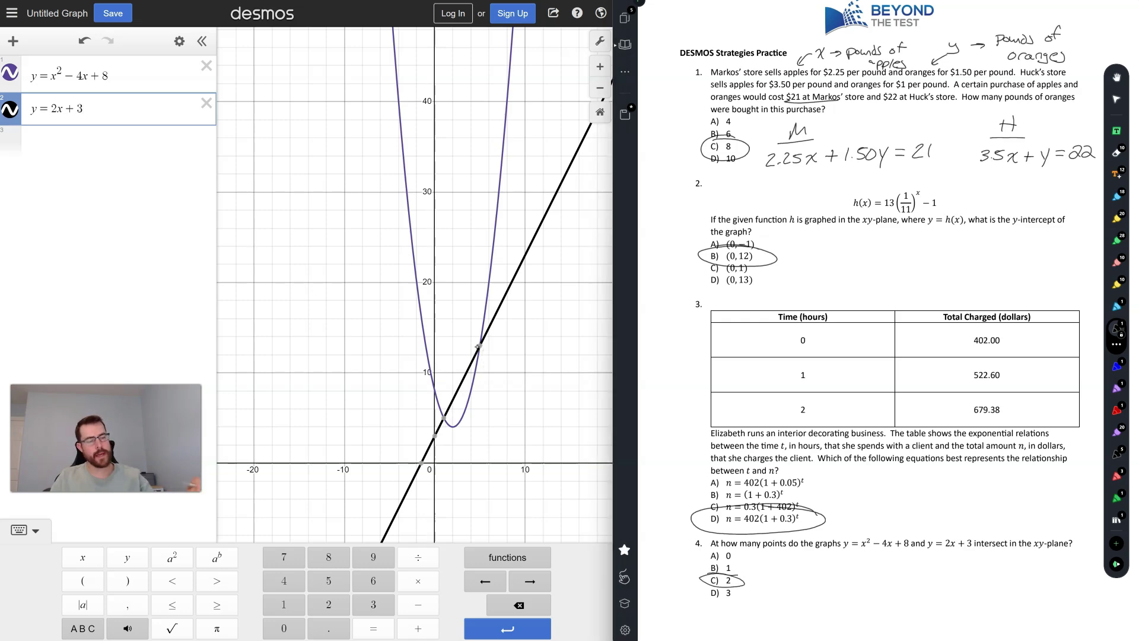
- Beside question 5, handwrite 13000 above t=0 and 6500 above t=1, and add a blank line for a third value
scroll(888, 299, "down", 9)
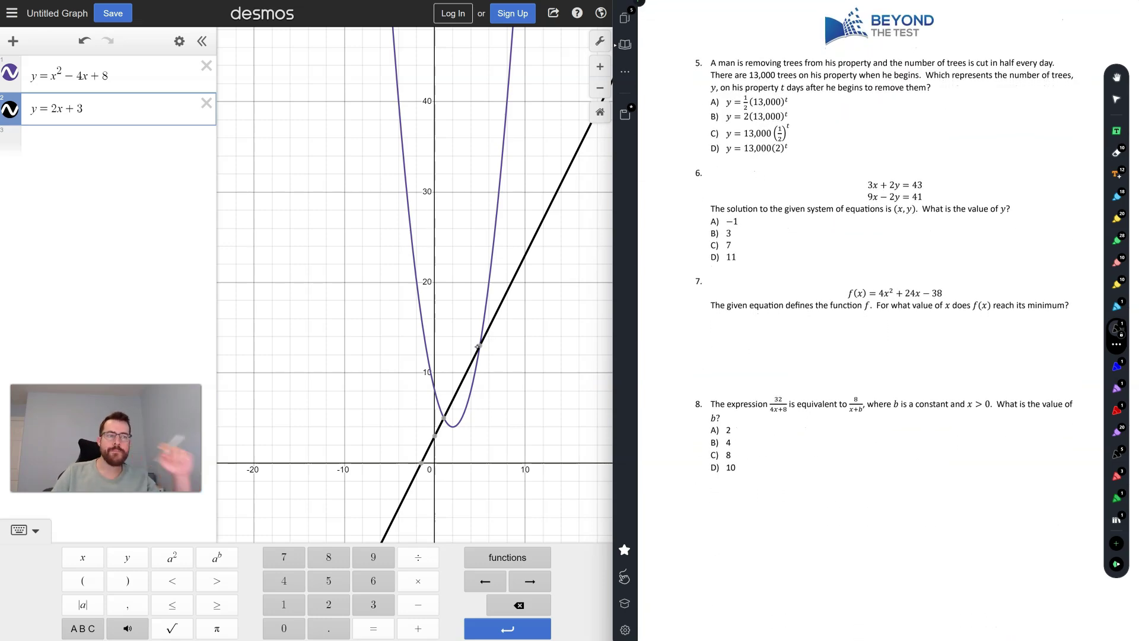
scroll(889, 314, "up", 1)
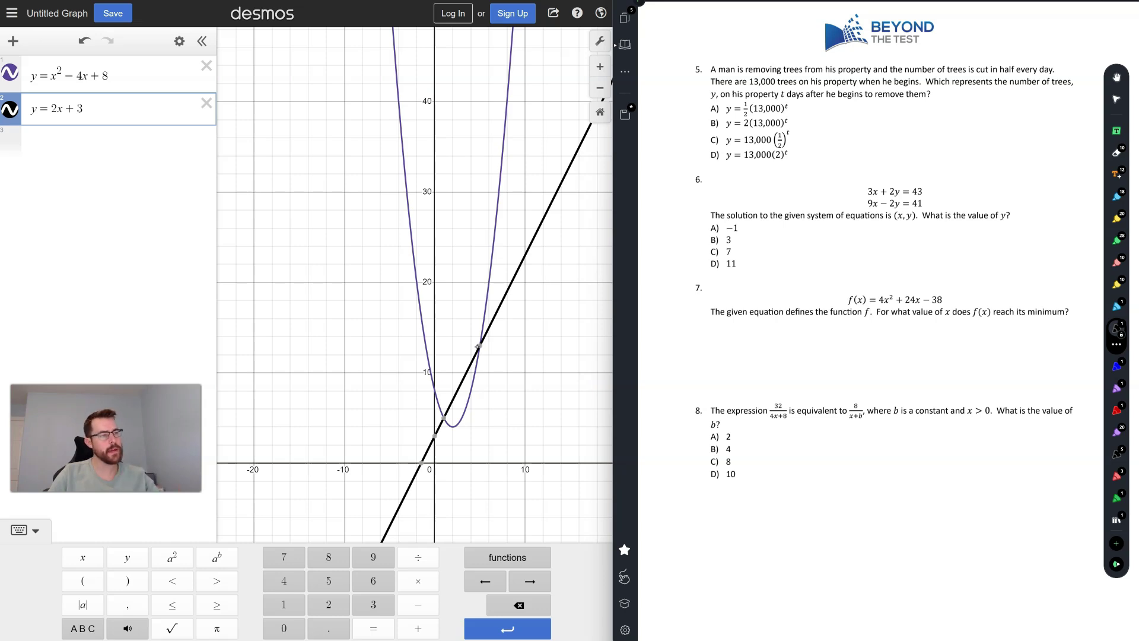
mouse_move(856, 138)
left_mouse_down()
mouse_move(881, 138)
mouse_move(886, 128)
mouse_move(859, 121)
mouse_move(877, 115)
left_mouse_up()
left_click_drag(885, 115, 953, 128)
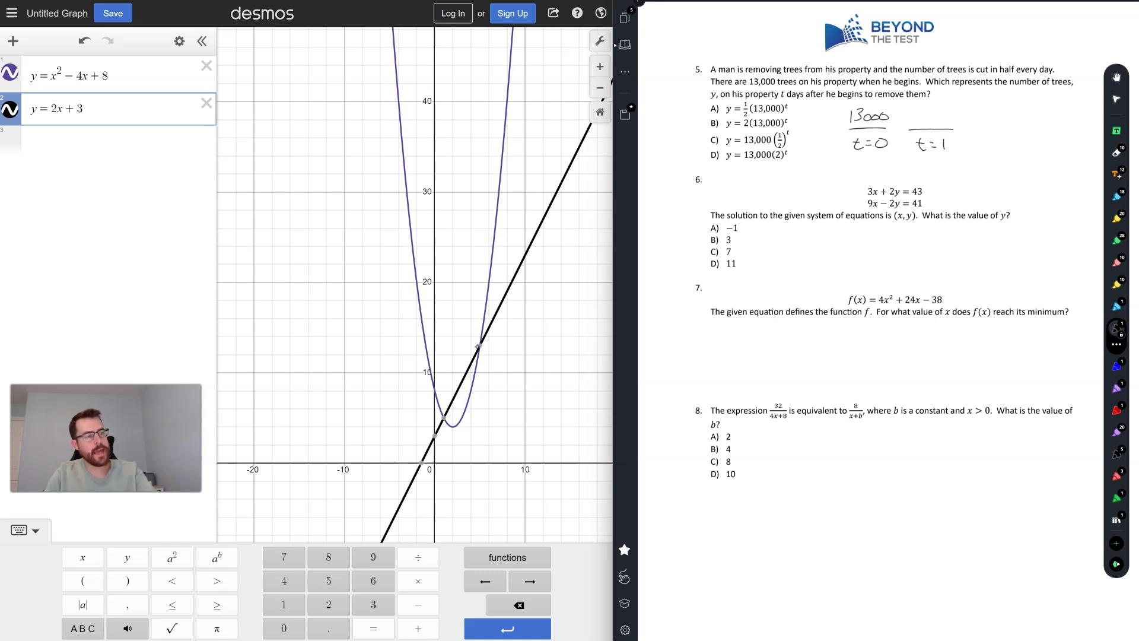
left_click_drag(919, 109, 917, 119)
left_click_drag(926, 111, 938, 115)
left_click_drag(948, 111, 1014, 128)
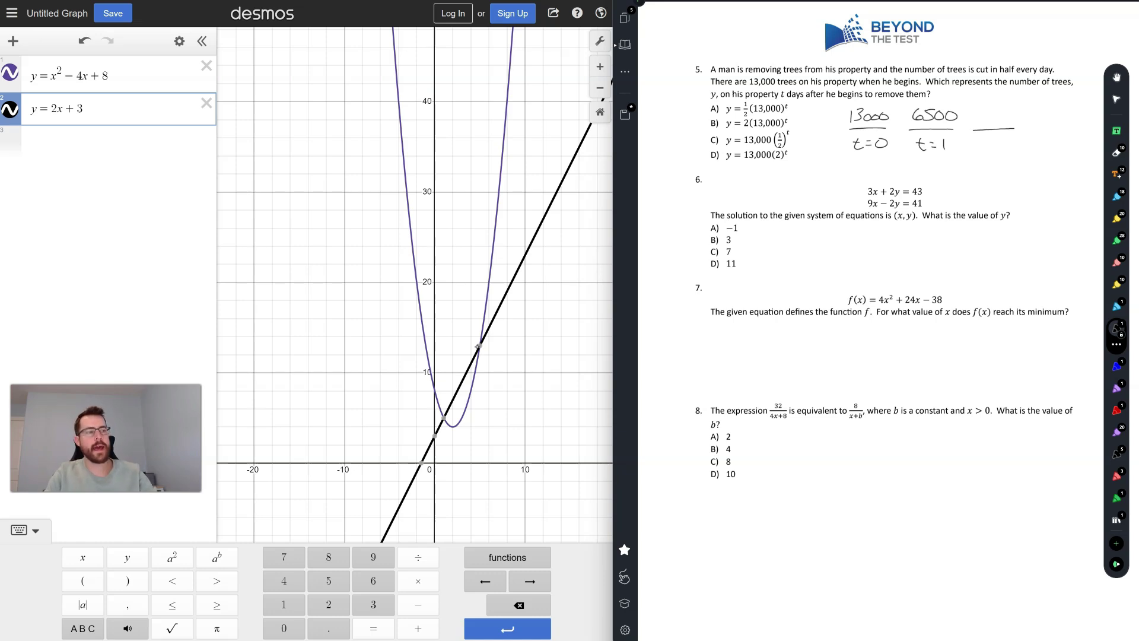
- Replace the old equations with question 5's option A, y = 1/2(13000)^x, and create its table of values
left_click(206, 102)
left_click(206, 65)
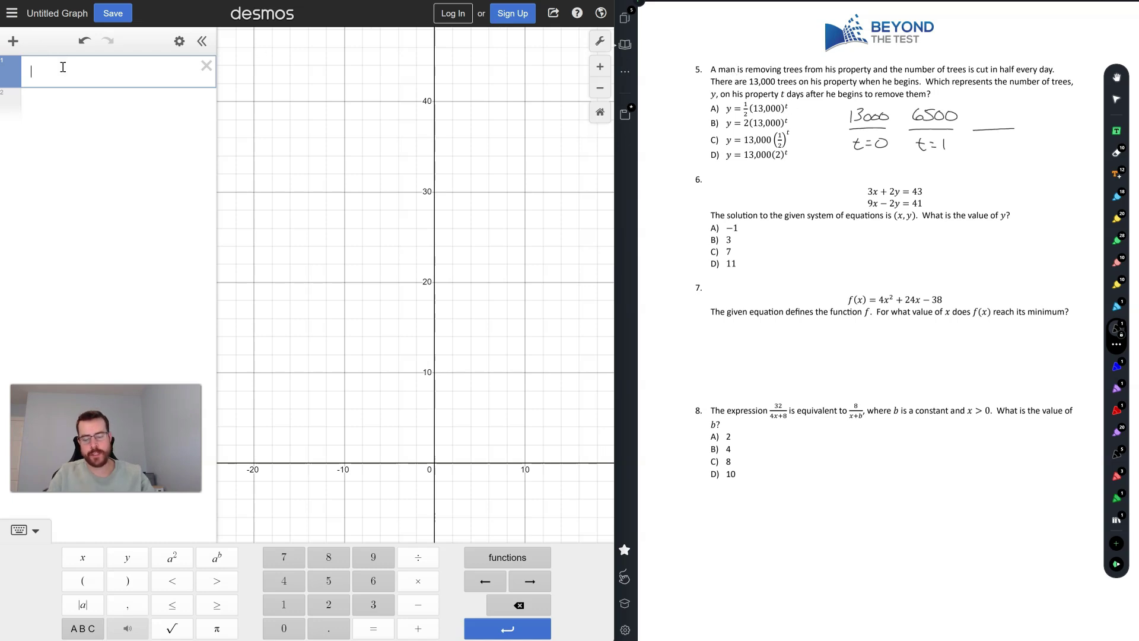
type("y")
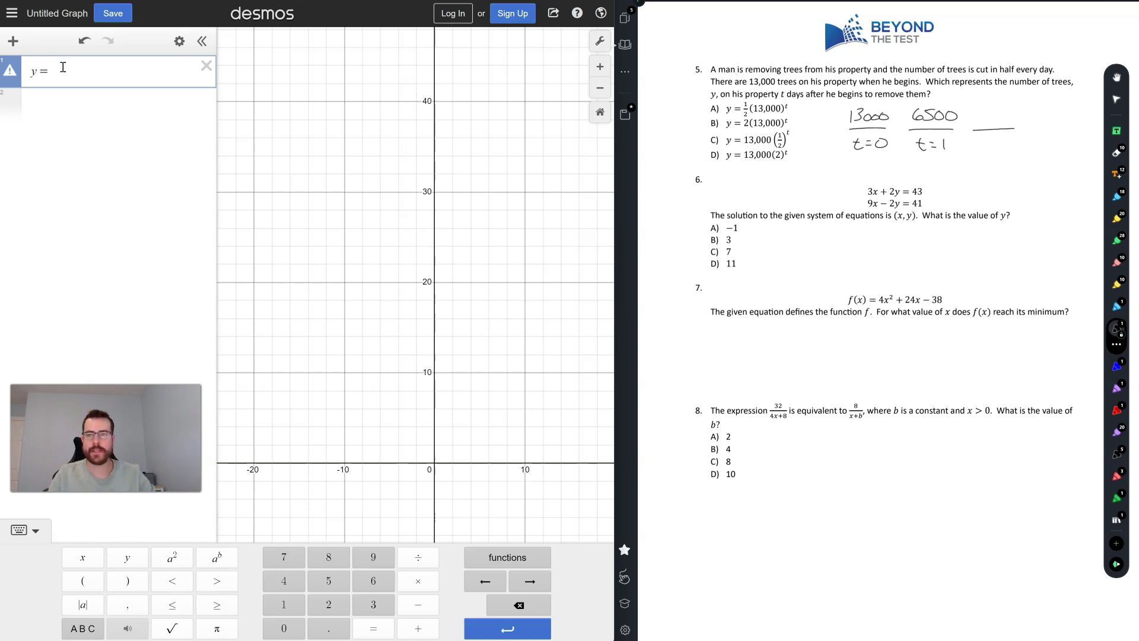
type("=1/2")
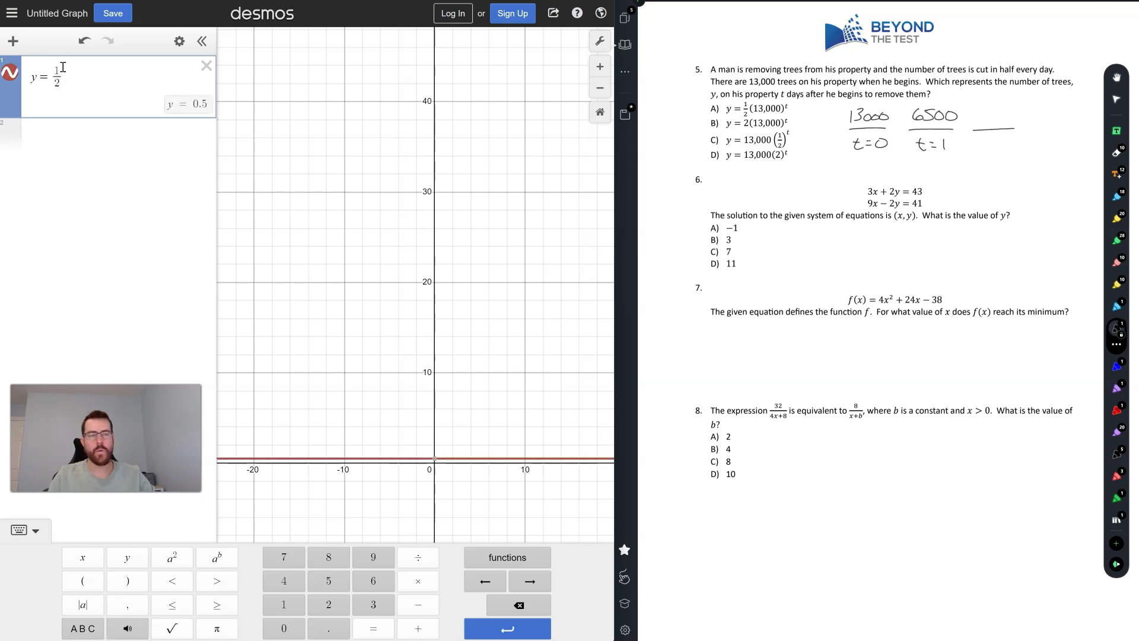
key("Right")
type("(13000)")
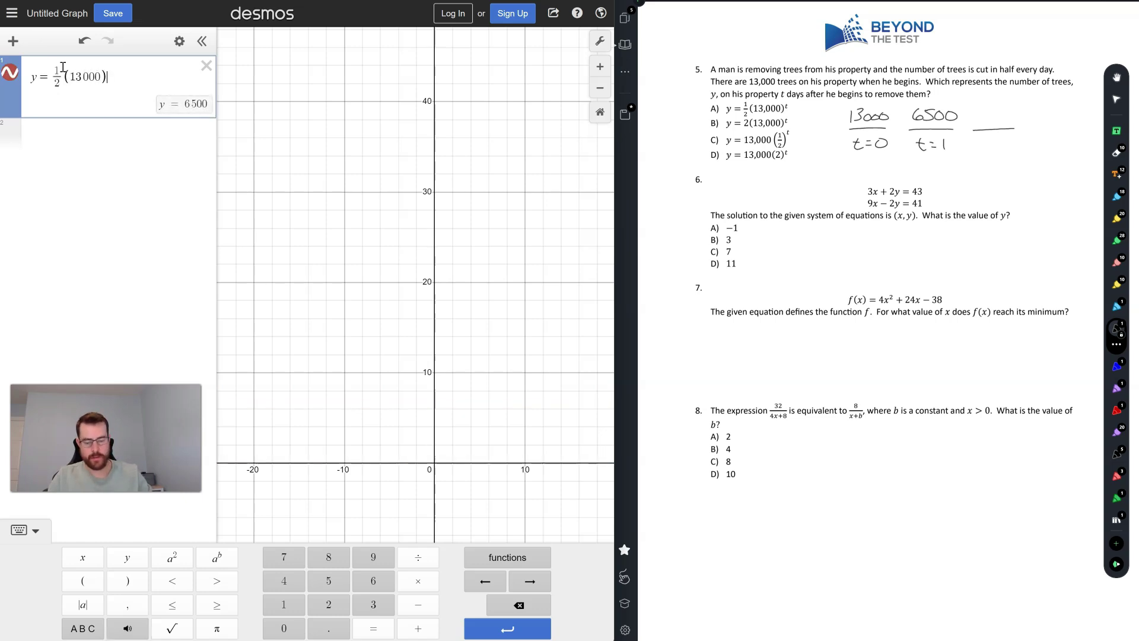
type("^x")
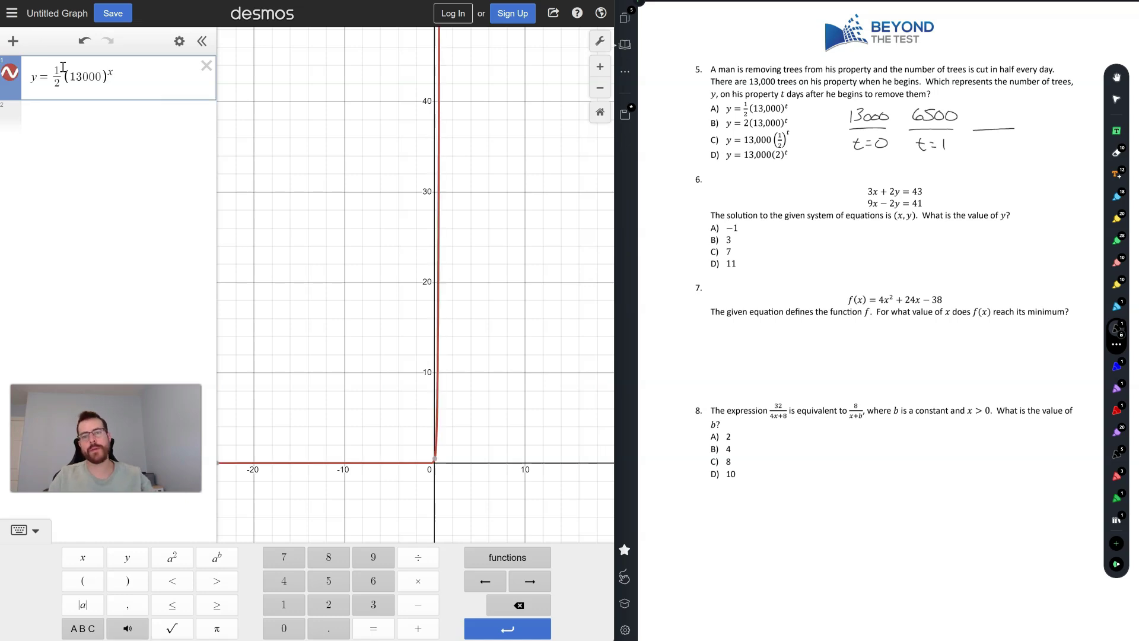
left_click(179, 43)
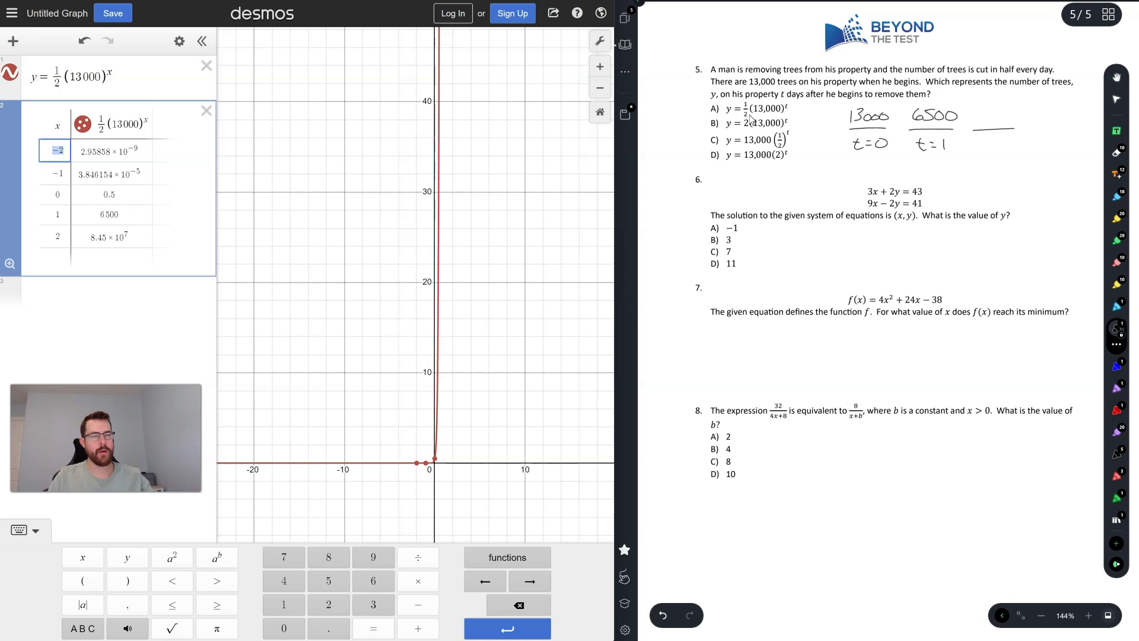
- Delete the table, change the equation to option B, y = 2(13000)^x, and create a new table of values
left_click(208, 111)
left_click(99, 59)
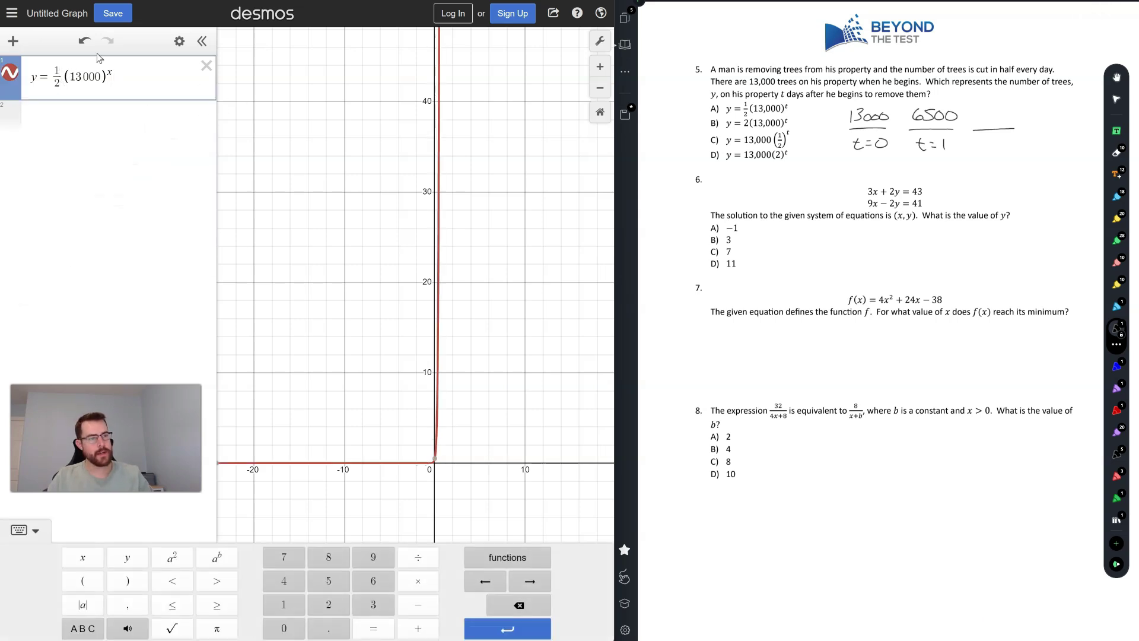
key("BackSpace")
key("BackSpace")
key("BackSpace")
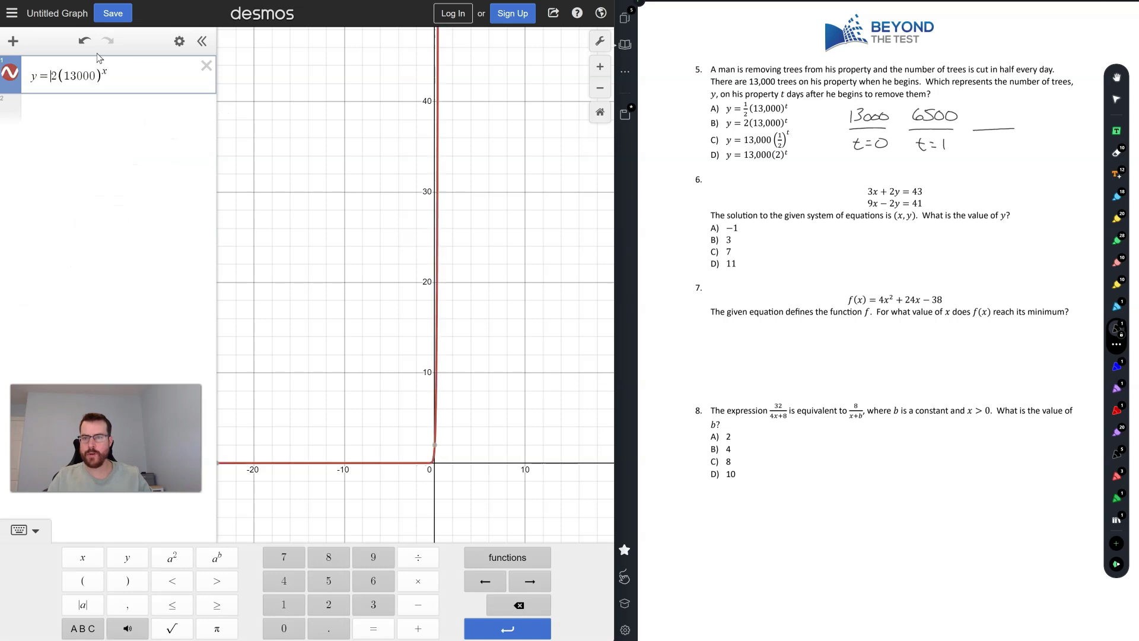
type("2")
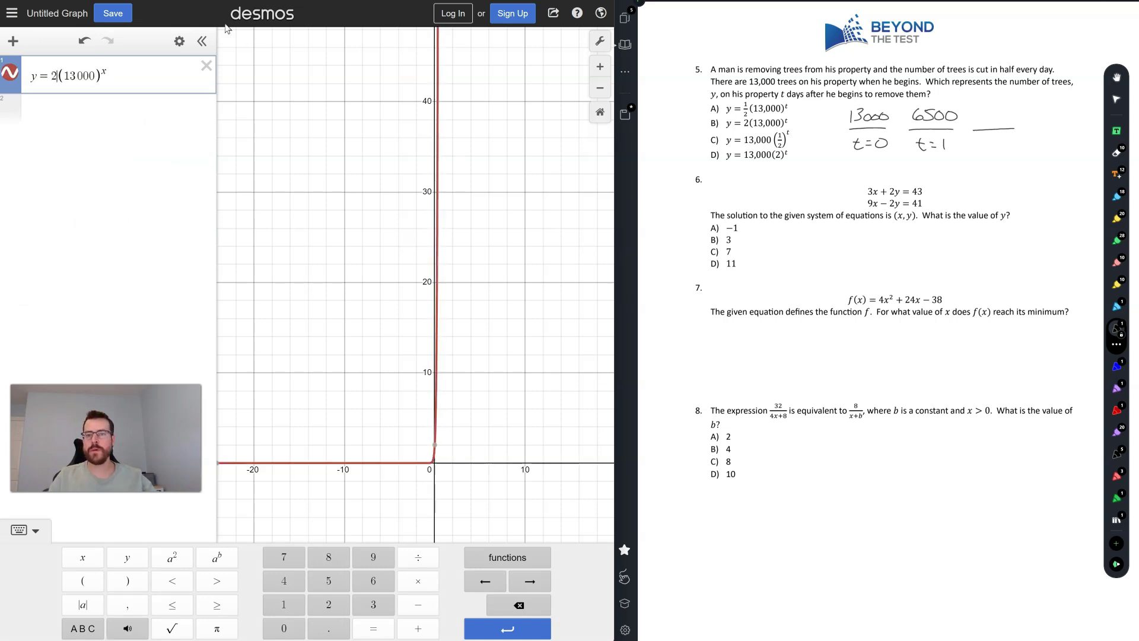
left_click(179, 41)
left_click(144, 71)
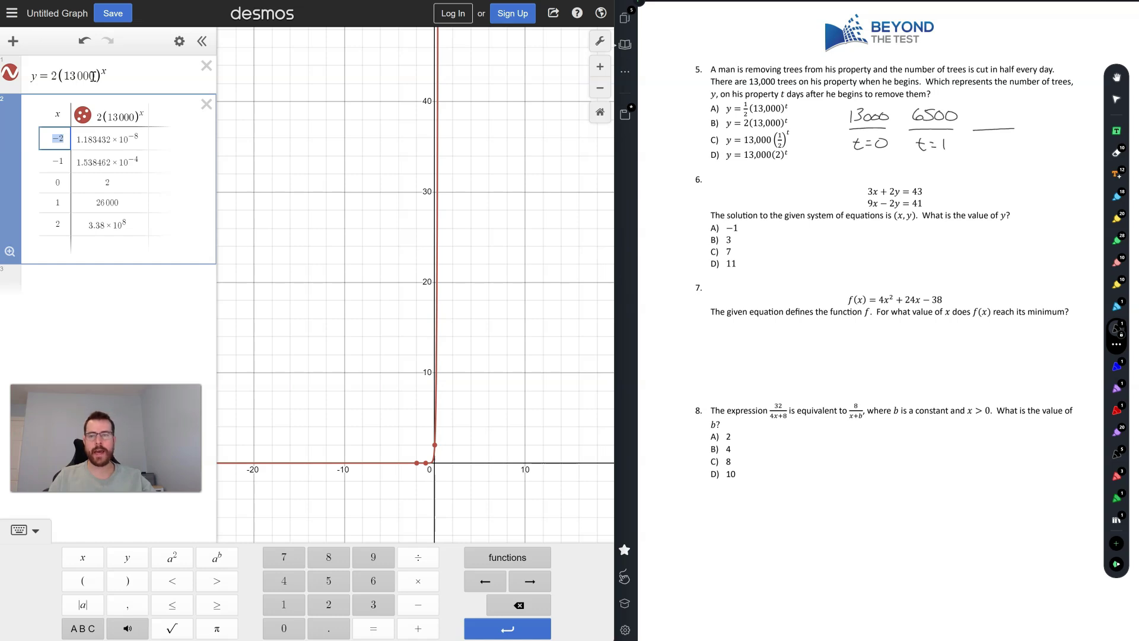
- Change the equation to question 5's option C, y = 13000(1/2)^x
left_click(57, 75)
key("BackSpace")
type("1/2")
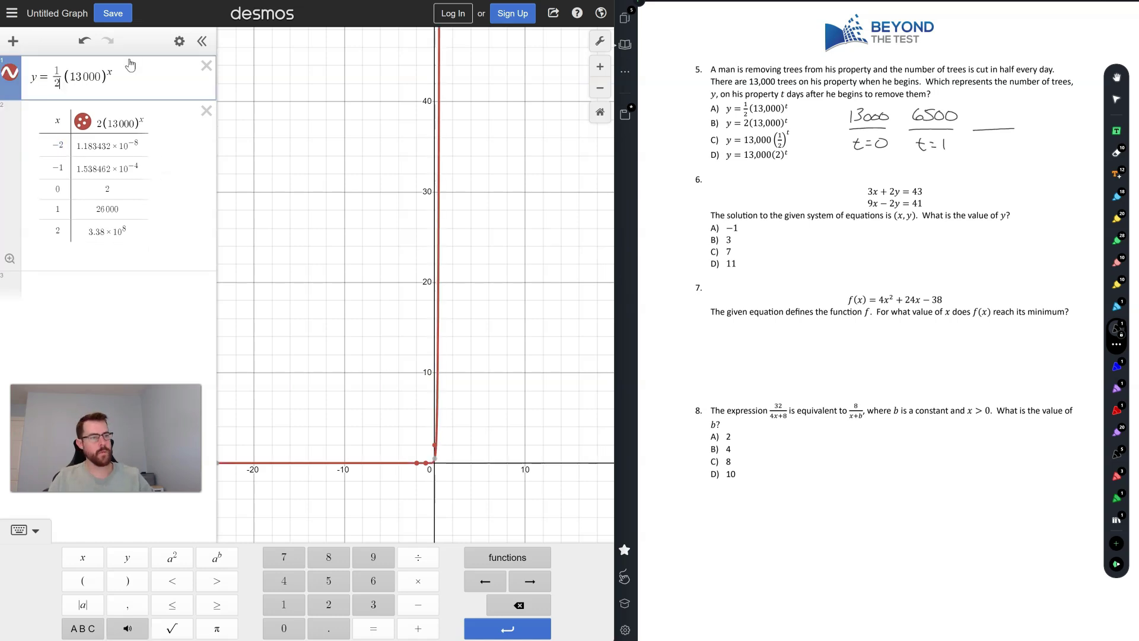
key("BackSpace")
key("BackSpace")
type("3000")
key("Right")
key("Right")
key("Right")
key("Right")
key("Right")
key("Right")
key("BackSpace")
key("BackSpace")
key("BackSpace")
key("BackSpace")
key("BackSpace")
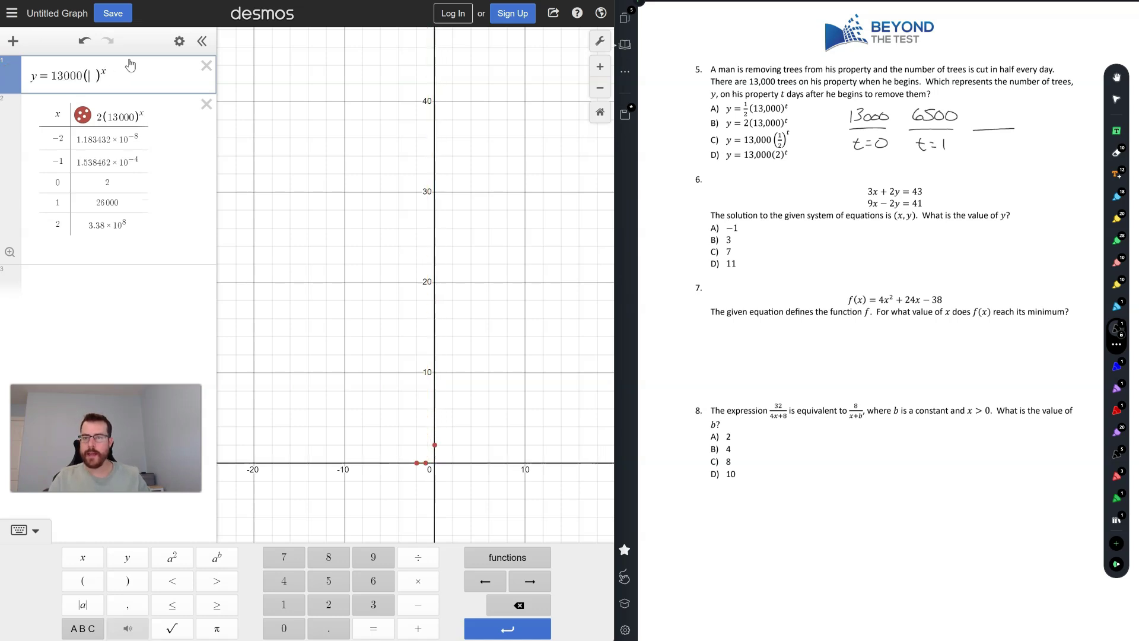
type("1/2")
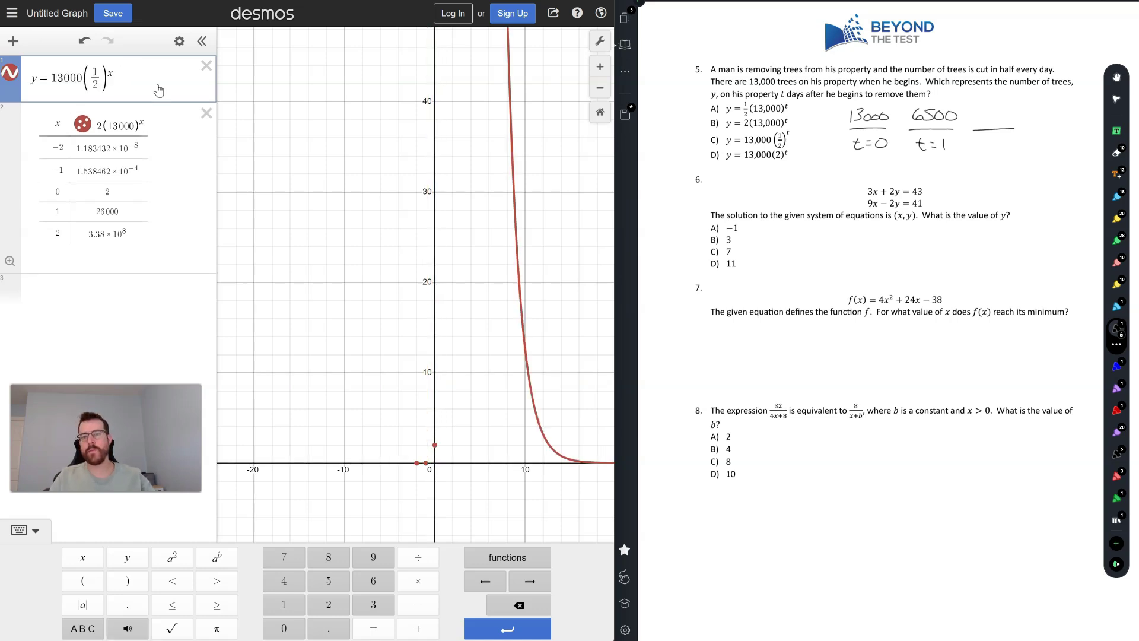
- Replace the outdated table with a new table of values for y = 13000(1/2)^x
left_click(206, 112)
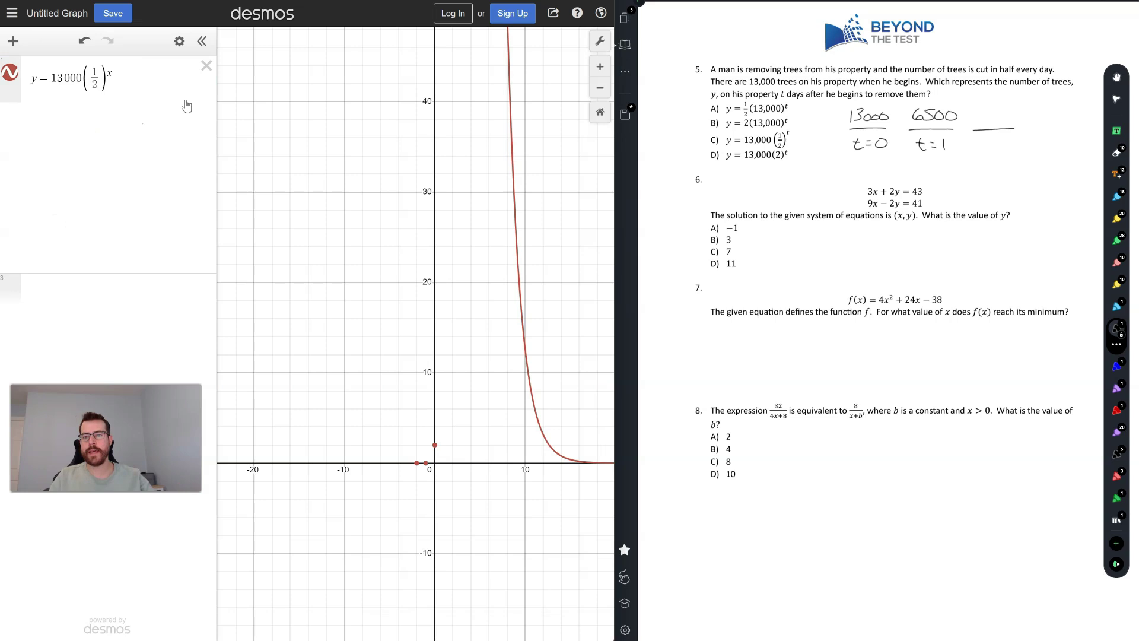
left_click(179, 41)
left_click(144, 71)
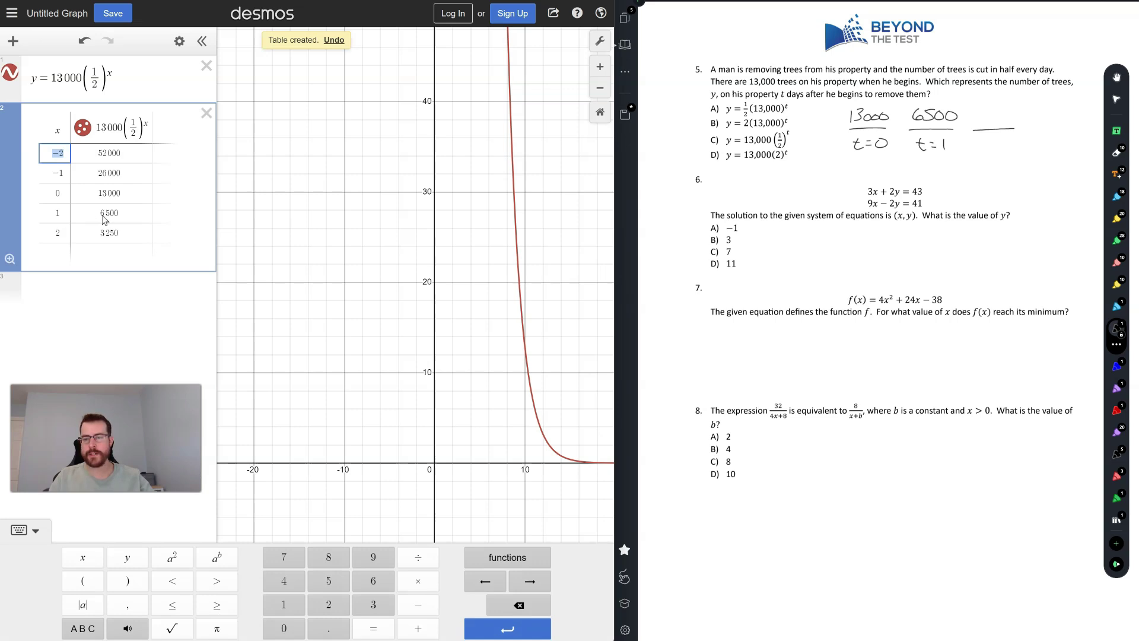
- Handwrite 3250 above t=2 on the third blank line and circle answer C for question 5
left_click_drag(978, 139, 977, 152)
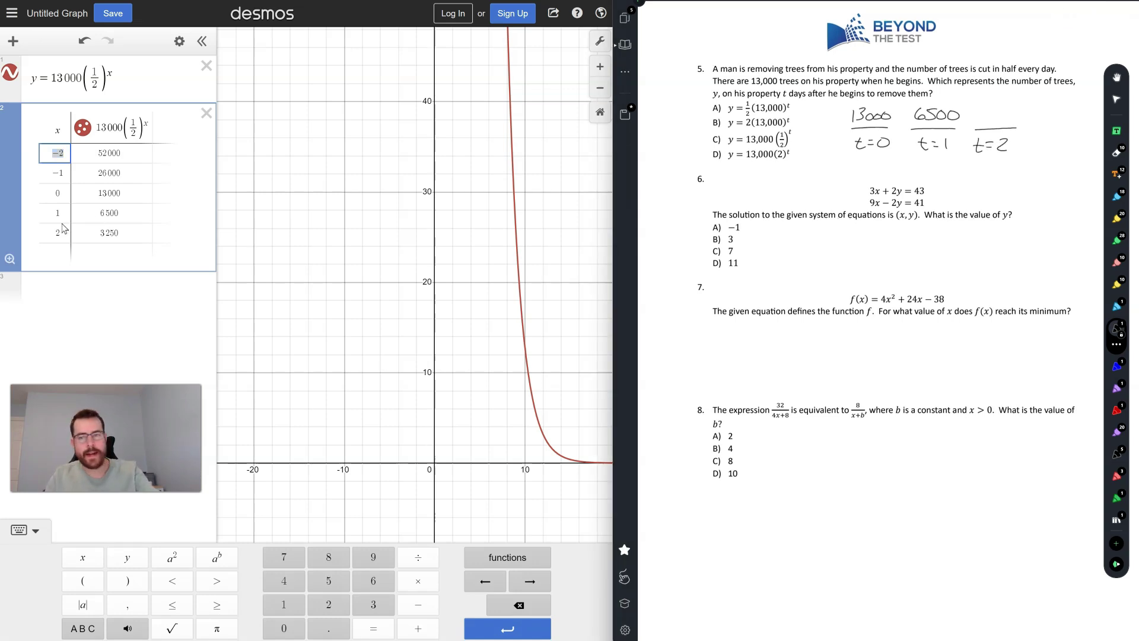
left_click_drag(1023, 110, 1021, 111)
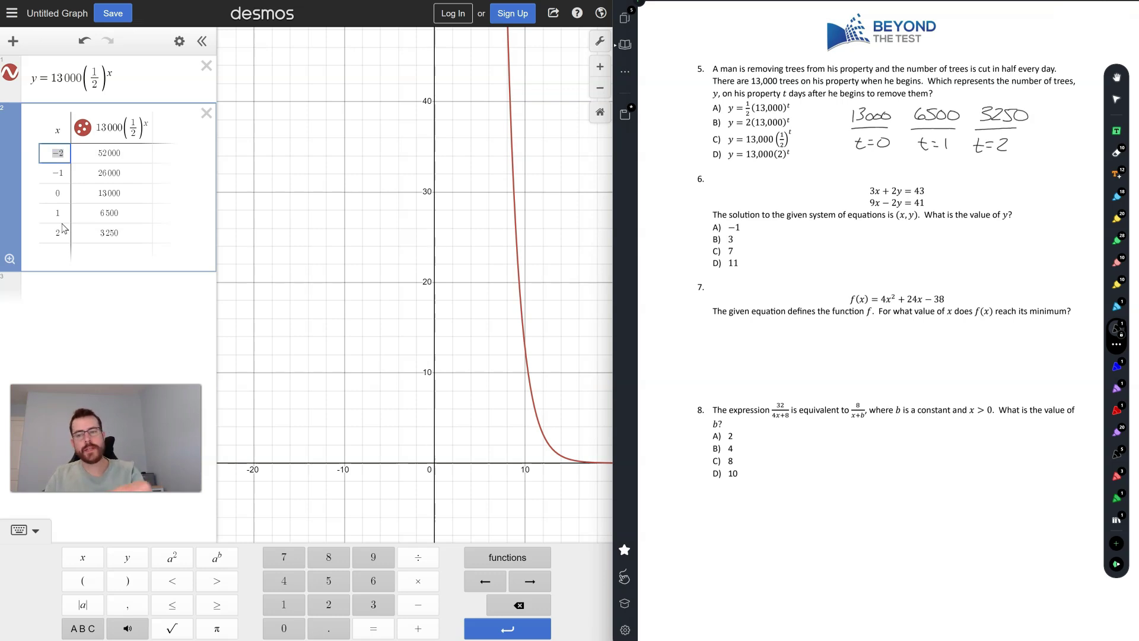
mouse_move(813, 128)
left_mouse_down()
mouse_move(698, 152)
mouse_move(813, 131)
left_mouse_up()
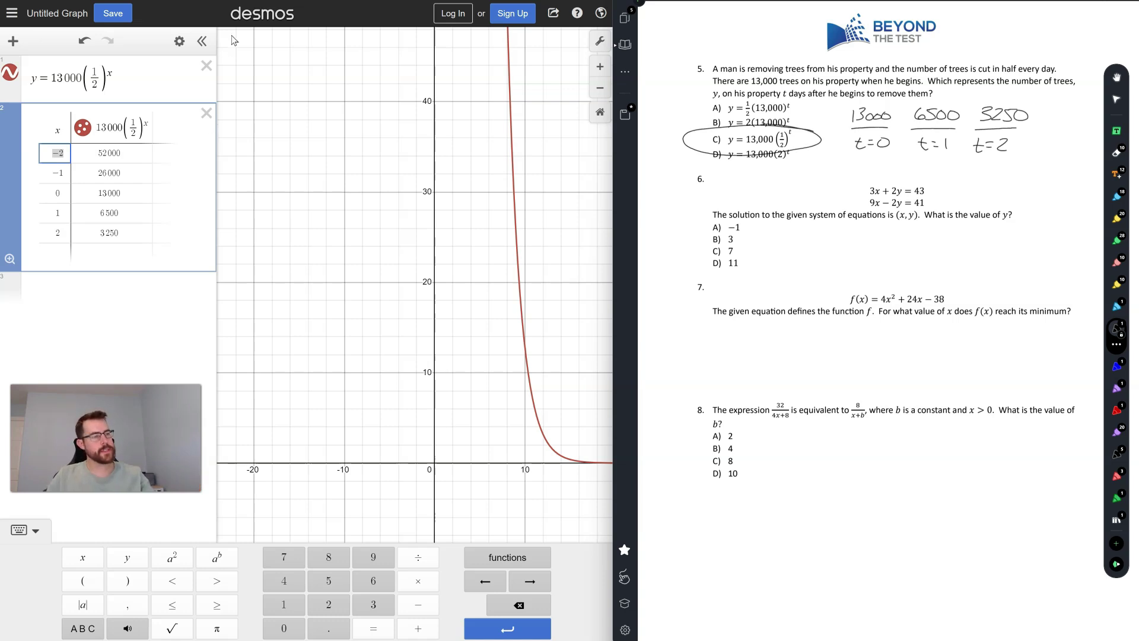
- Delete the table and its equation, and graph question 6's system, 3x + 2y = 43 and 9x − 2y = 41
left_click(206, 112)
left_click(205, 82)
left_click(206, 66)
type("3x ")
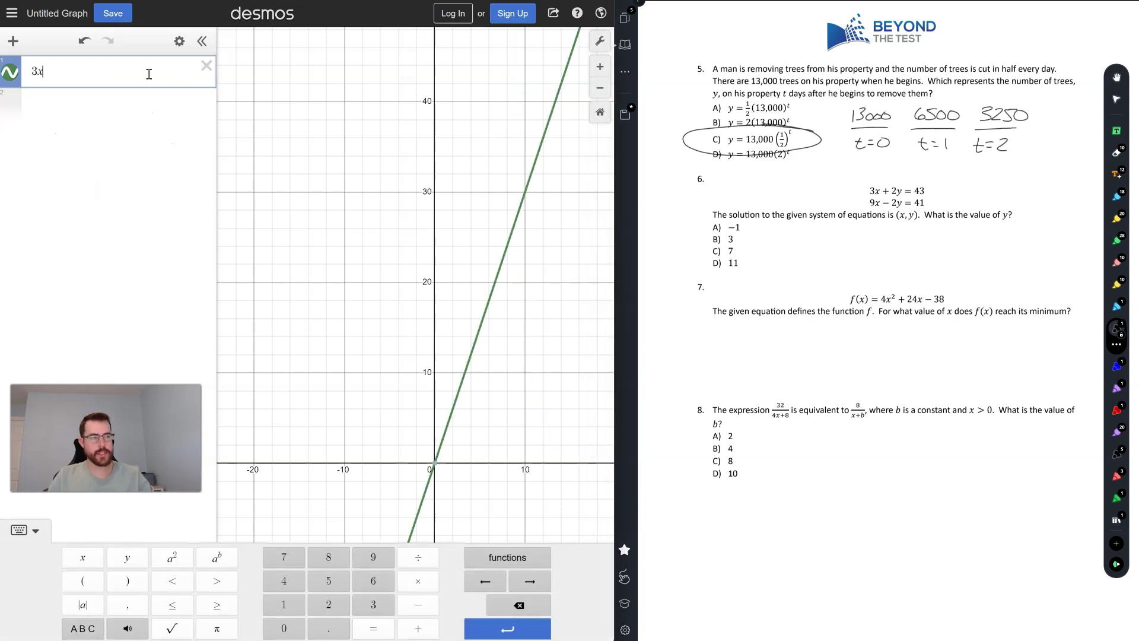
type("+ 2")
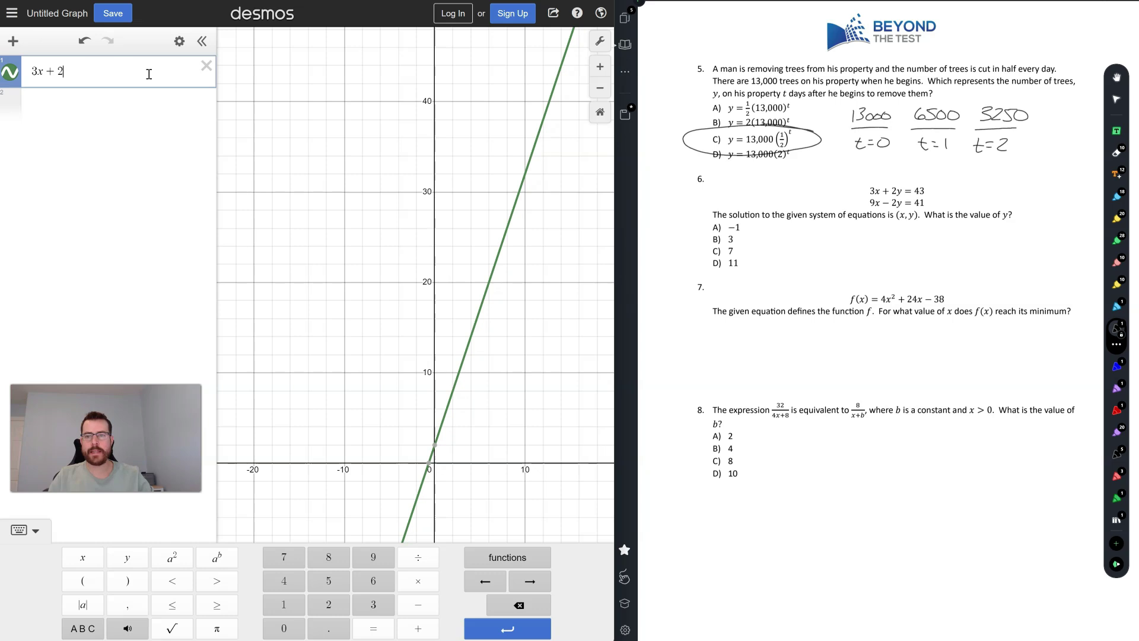
type("y = 43")
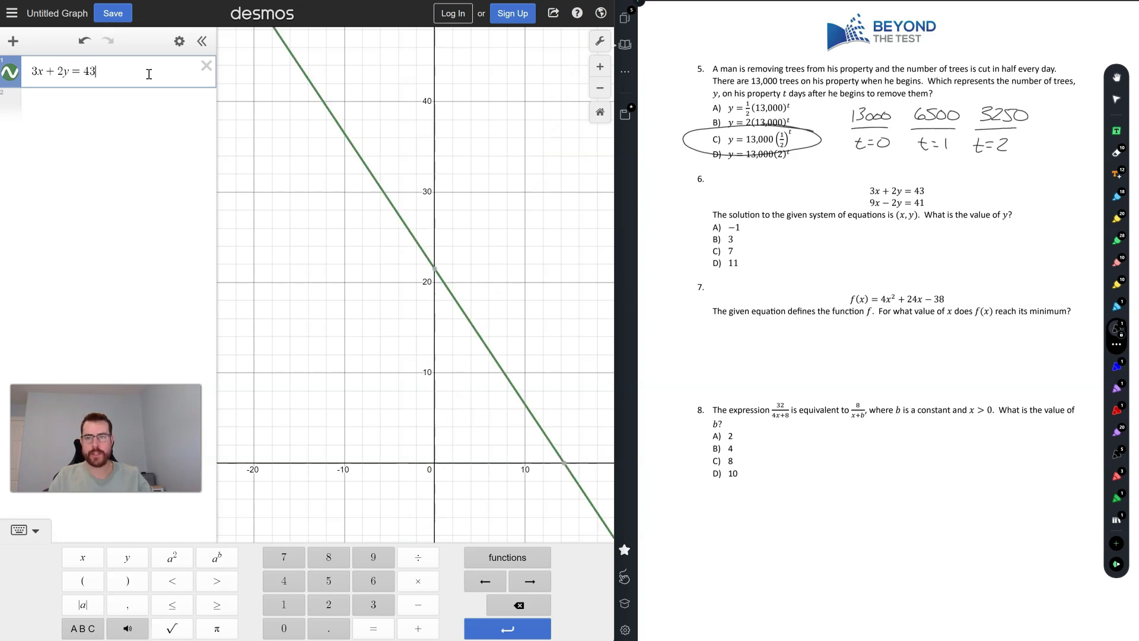
key("Return")
type("9x-2x")
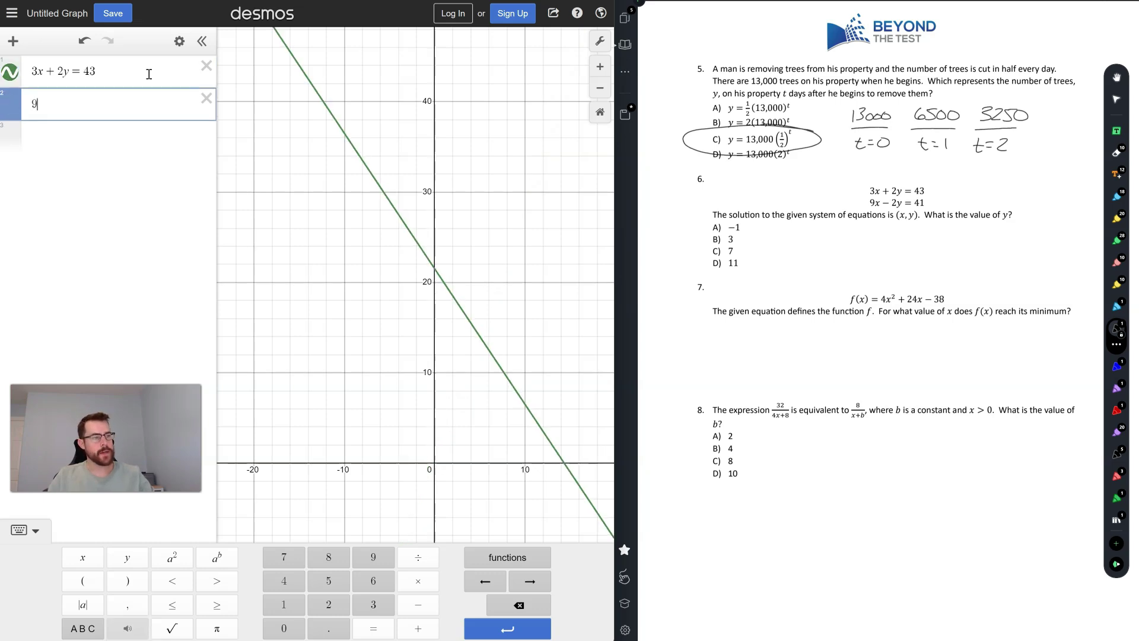
key("BackSpace")
type("y ")
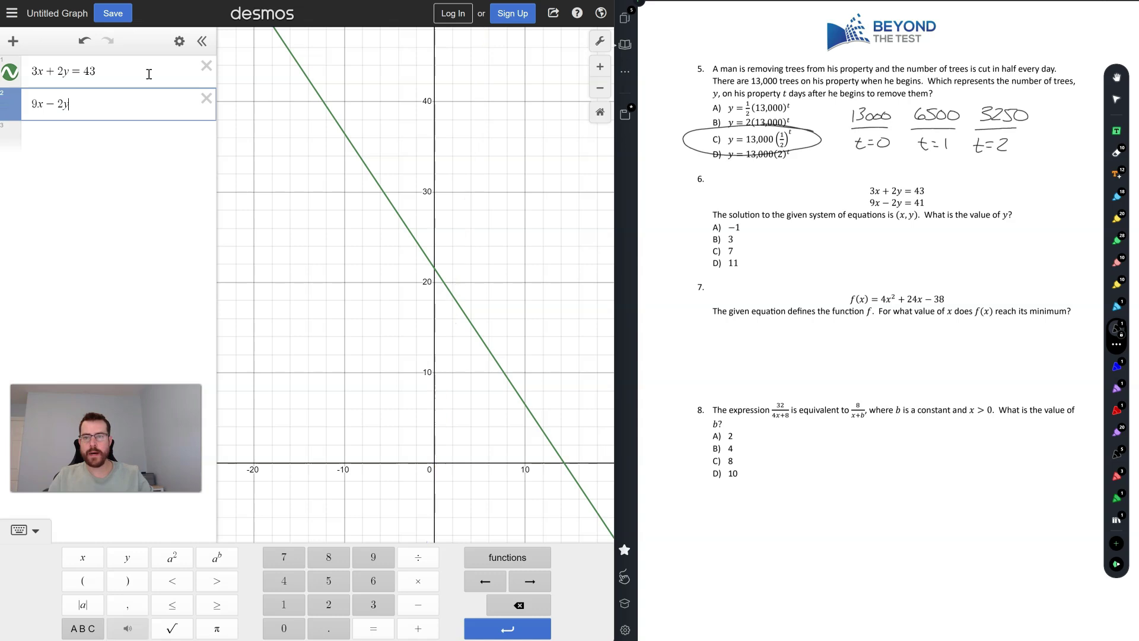
type("= 41")
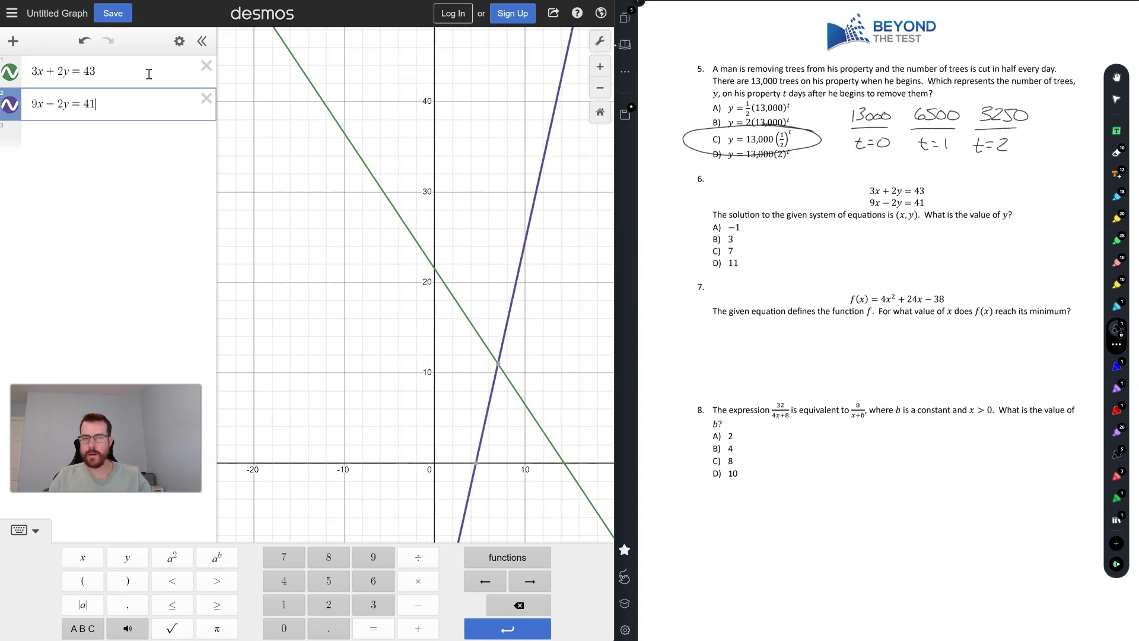
- Show the coordinates of the two lines' intersection and circle answer D (11) for question 6
mouse_move(499, 366)
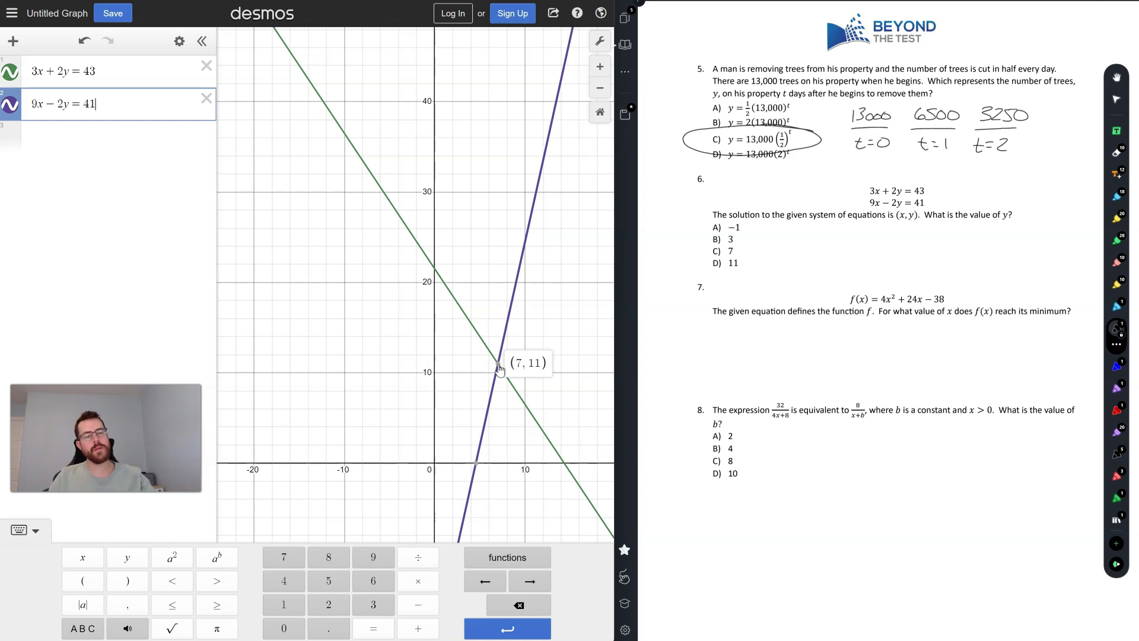
left_click_drag(745, 257, 739, 257)
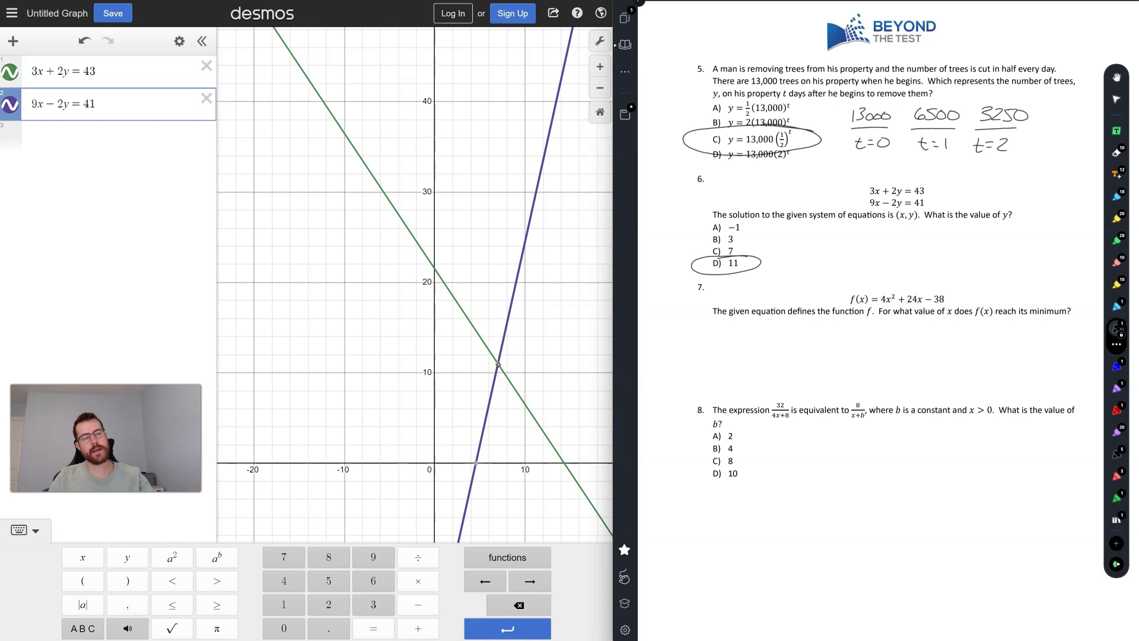
- Hide and reshow the graph of 9x − 2y = 41 and that of 3x + 2y = 43 to identify each line
left_click(13, 107)
left_click(13, 107)
left_click(13, 107)
left_click(13, 106)
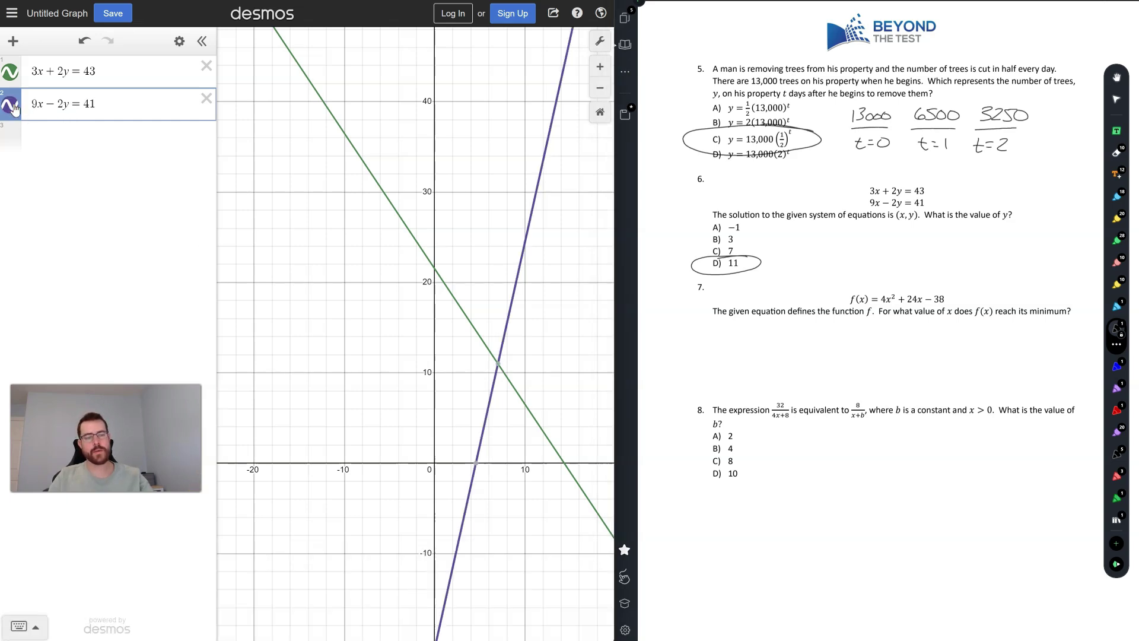
left_click(12, 75)
double_click(12, 75)
left_click(12, 74)
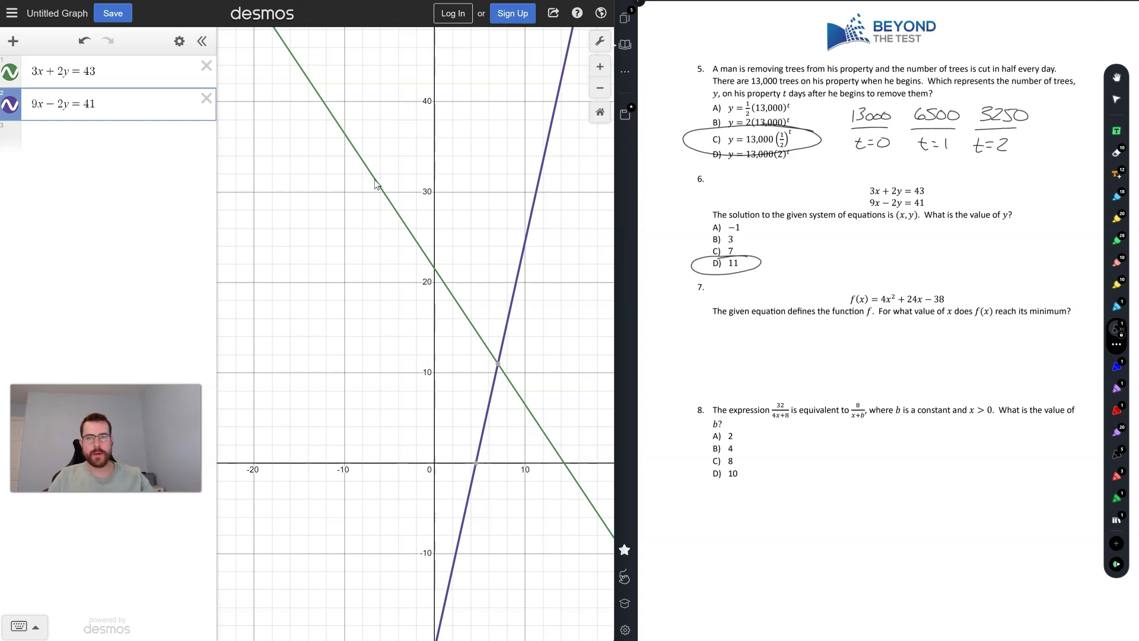
- Delete both linear equations and graph question 7's function, f(x) = 4x² + 24x − 38
left_click(206, 98)
left_click(206, 66)
left_click(158, 75)
type("f(x)")
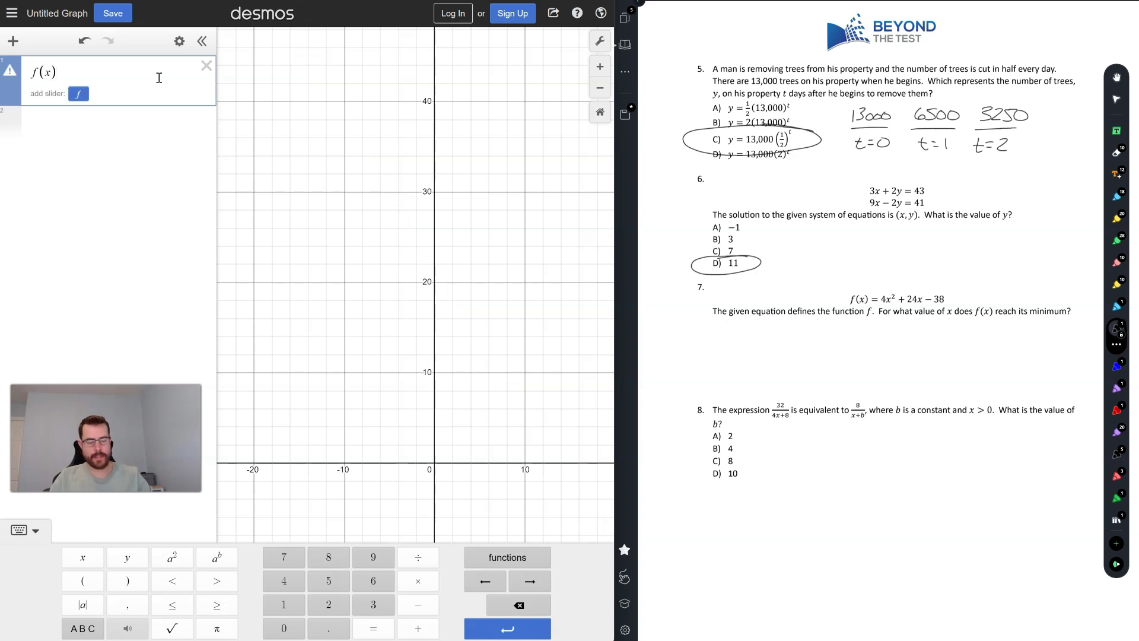
type("=4x")
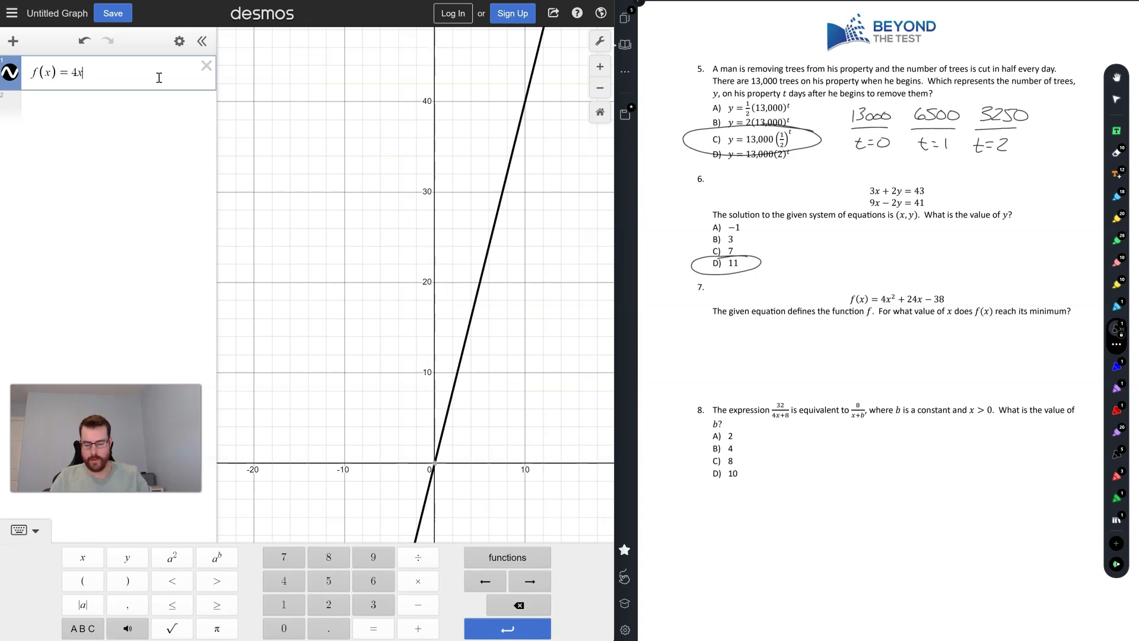
type("^2+")
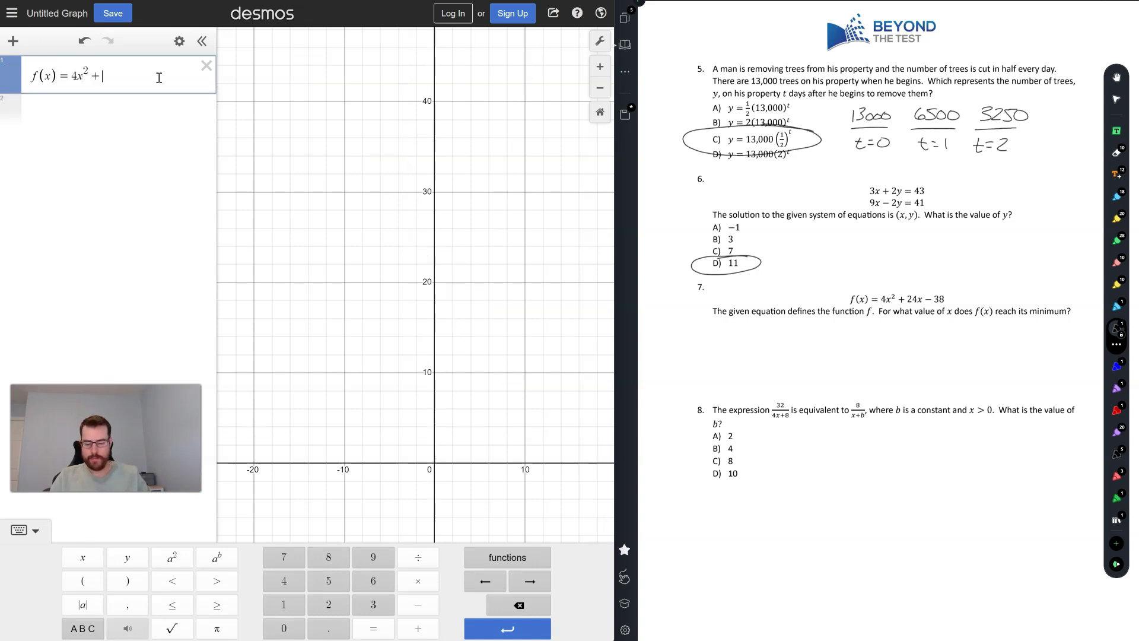
type("24x-38")
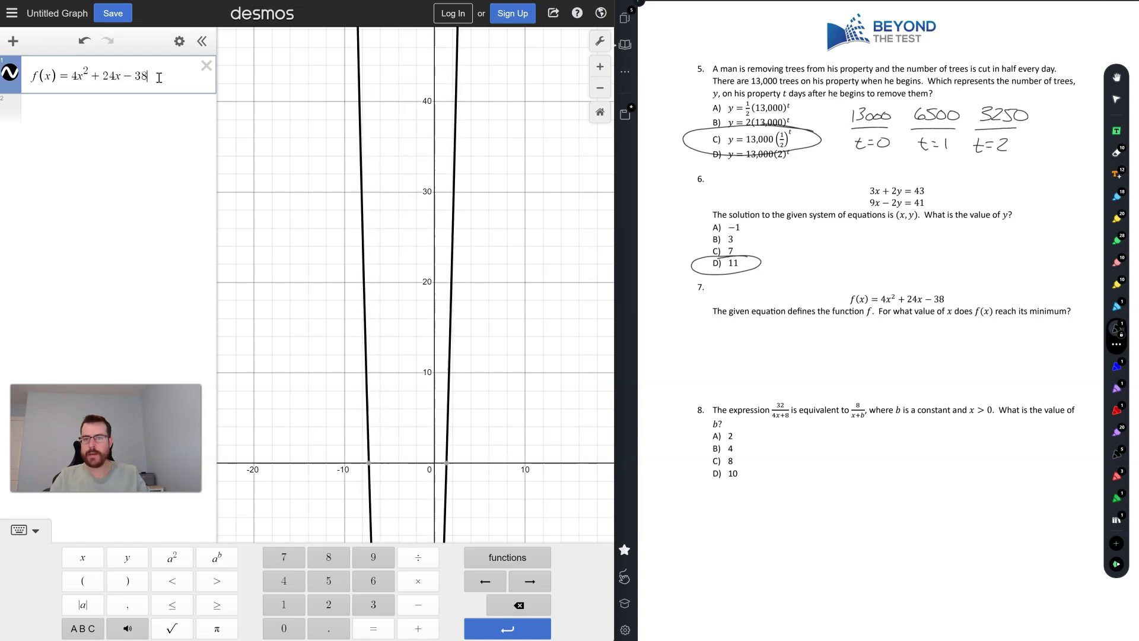
- Show the coordinates of the minimum point of the f(x) parabola
scroll(473, 317, "down", 5)
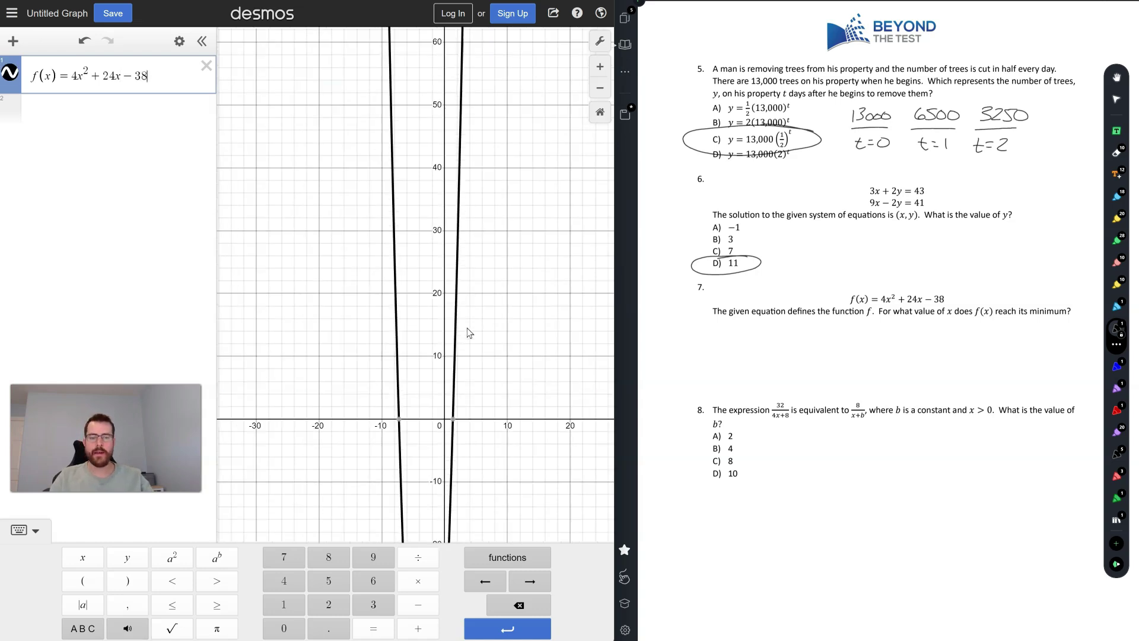
scroll(498, 390, "down", 3)
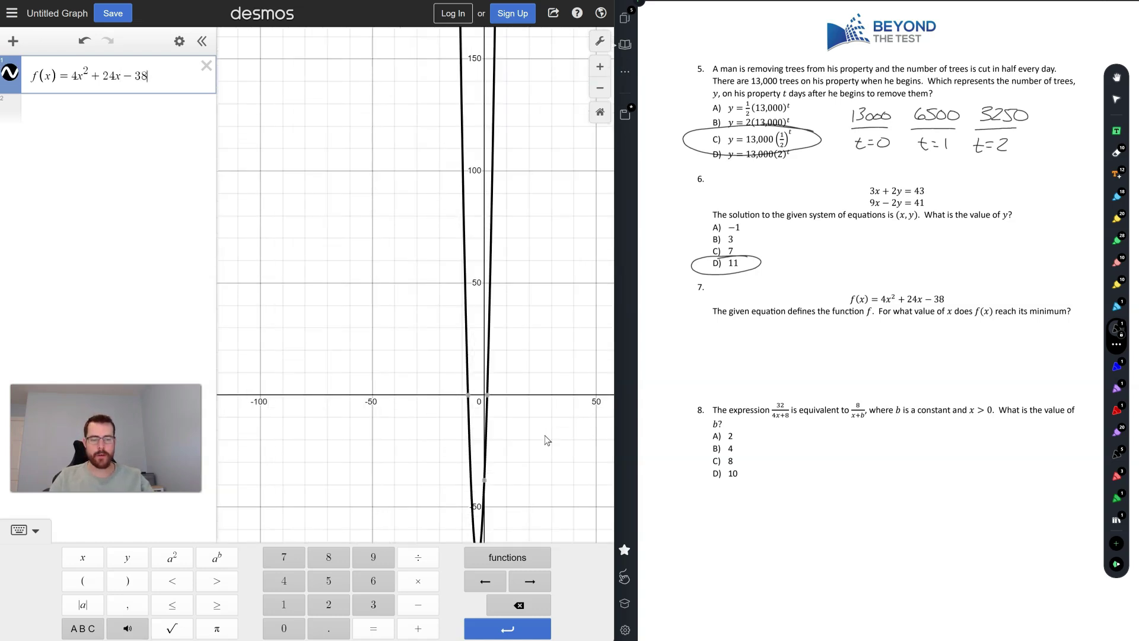
left_click_drag(539, 505, 511, 423)
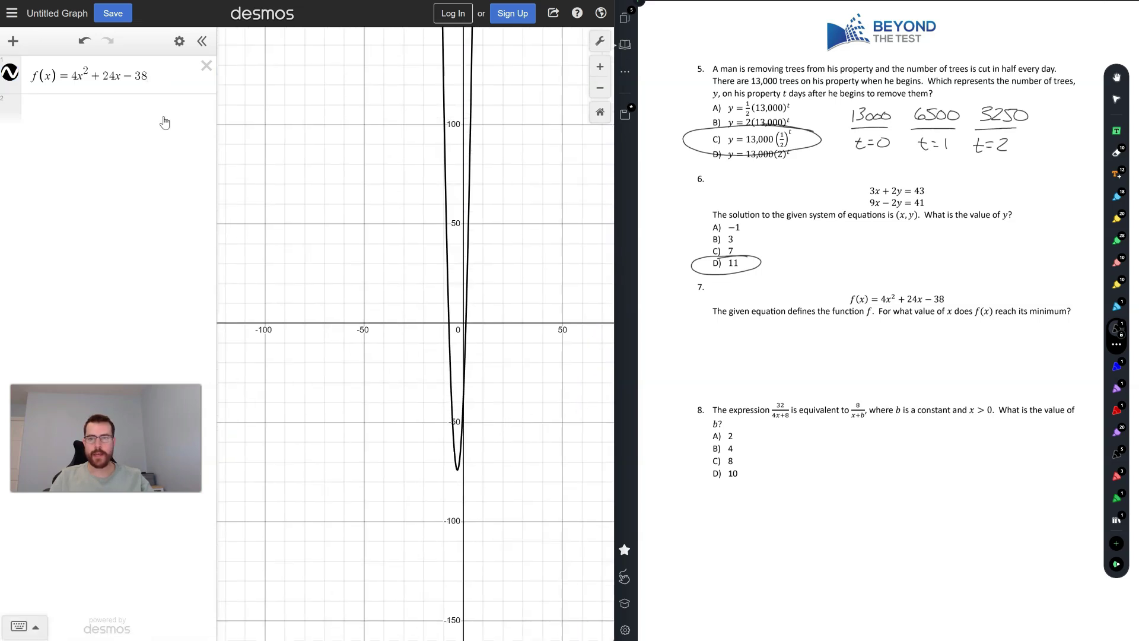
left_click(164, 70)
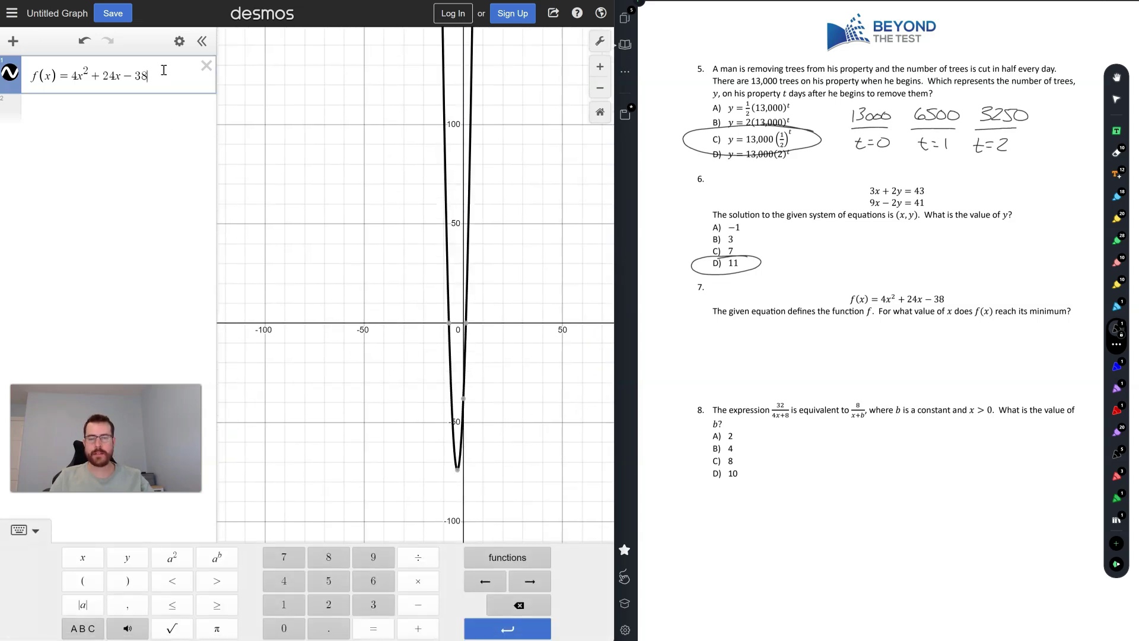
mouse_move(460, 477)
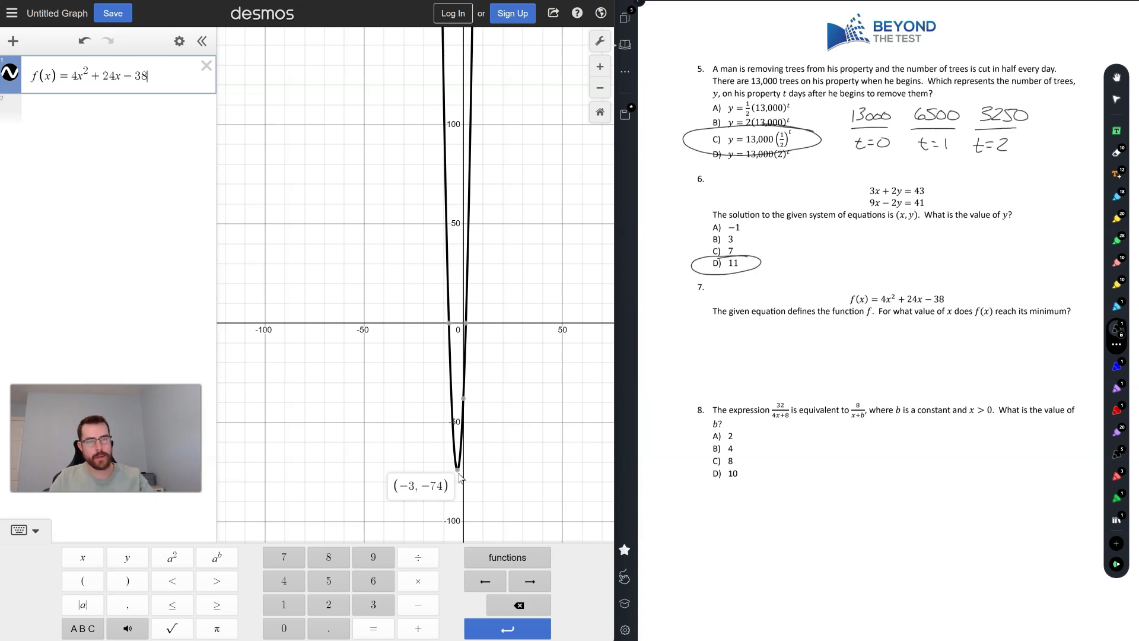
- Handwrite −3 below question 7 on the worksheet and circle it as the answer
left_click_drag(840, 355, 861, 353)
mouse_move(872, 342)
left_mouse_down()
mouse_move(893, 354)
mouse_move(866, 365)
left_mouse_up()
left_click_drag(899, 323, 855, 325)
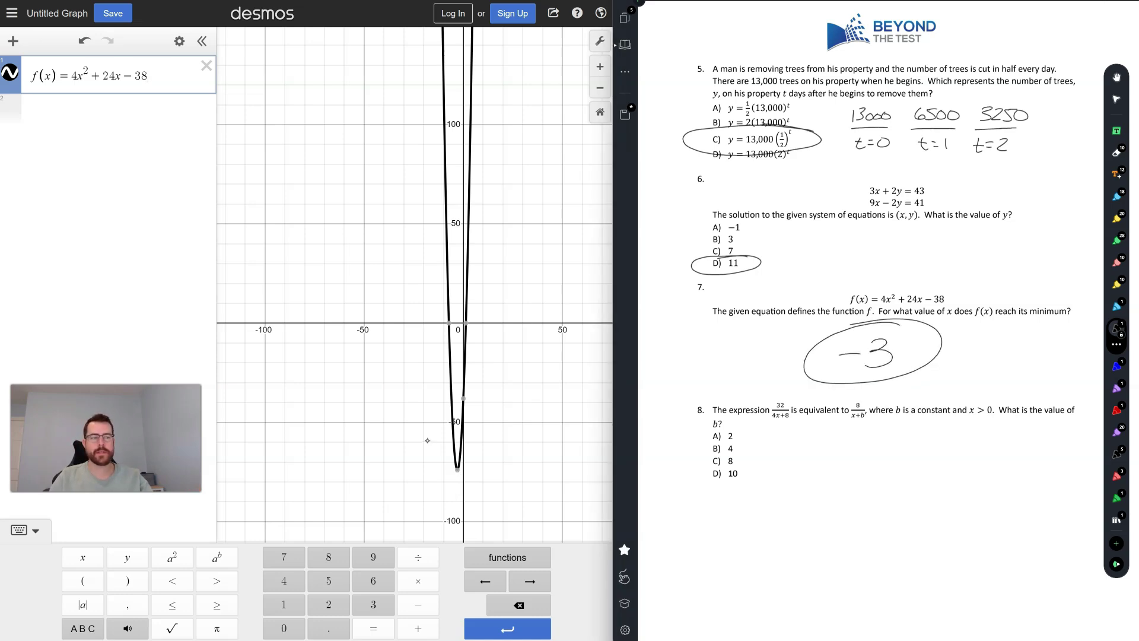
- Look over the on-screen keypad's list of functions and hide the keypad
left_click(525, 556)
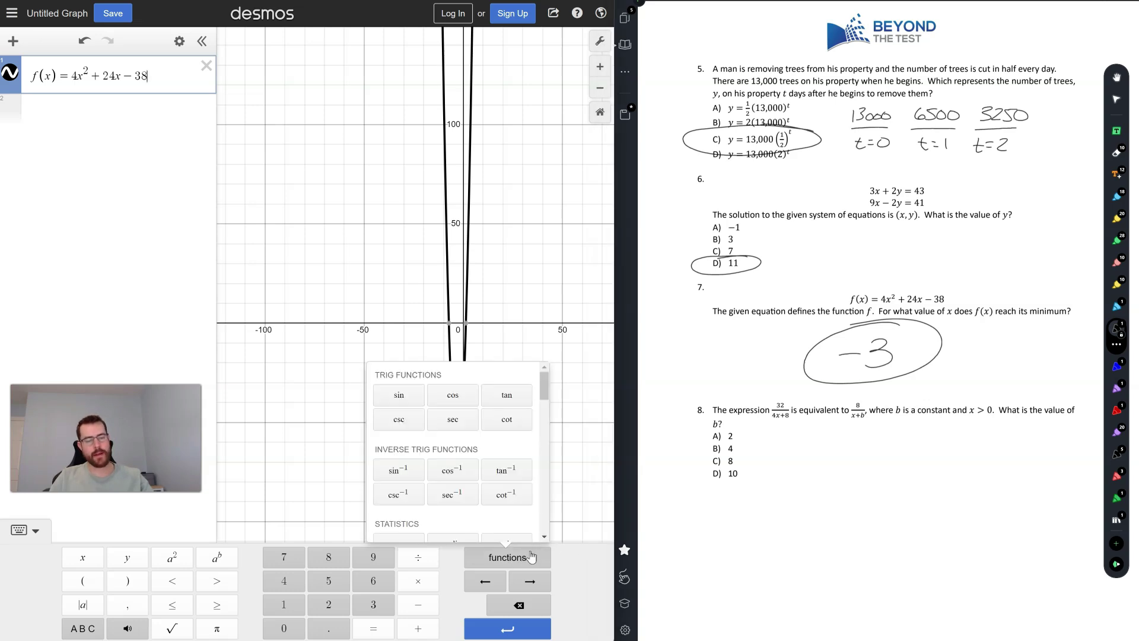
left_click(556, 549)
left_click(24, 530)
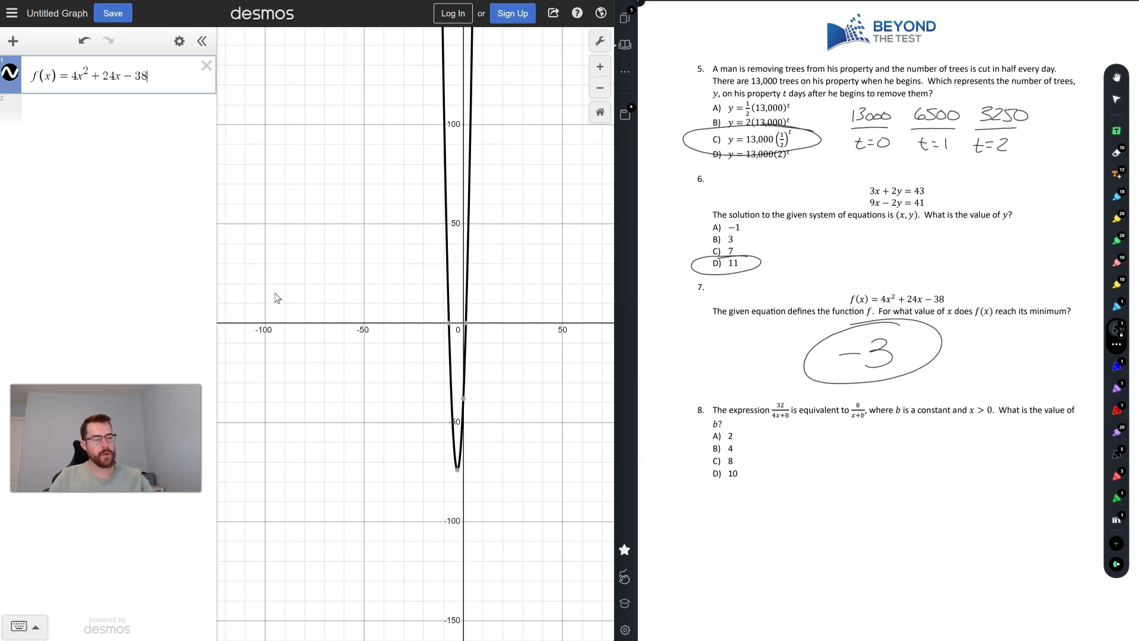
- Delete the f(x) equation and graph question 8's first expression as y = 32/(4x + 8)
left_click(207, 66)
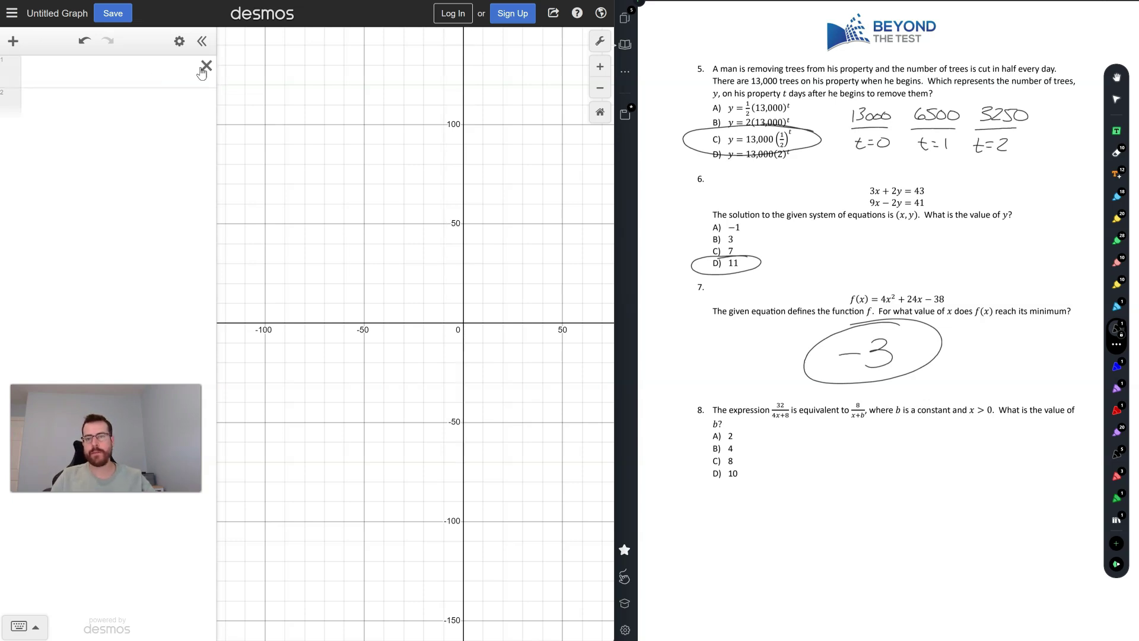
left_click(173, 70)
type("y=")
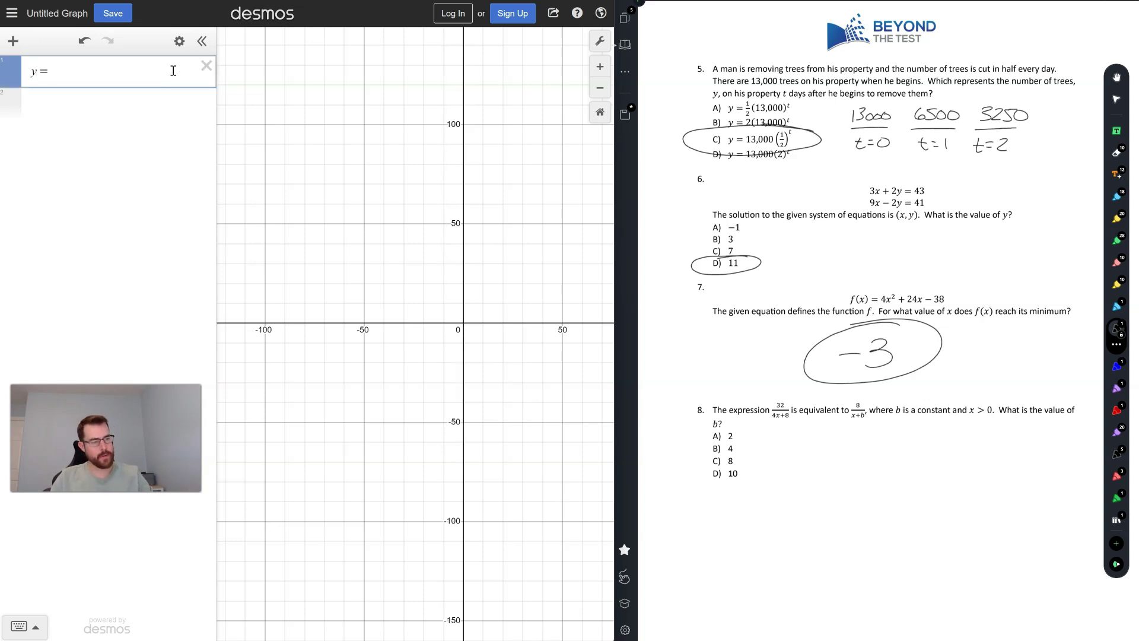
type("32/(4x+8")
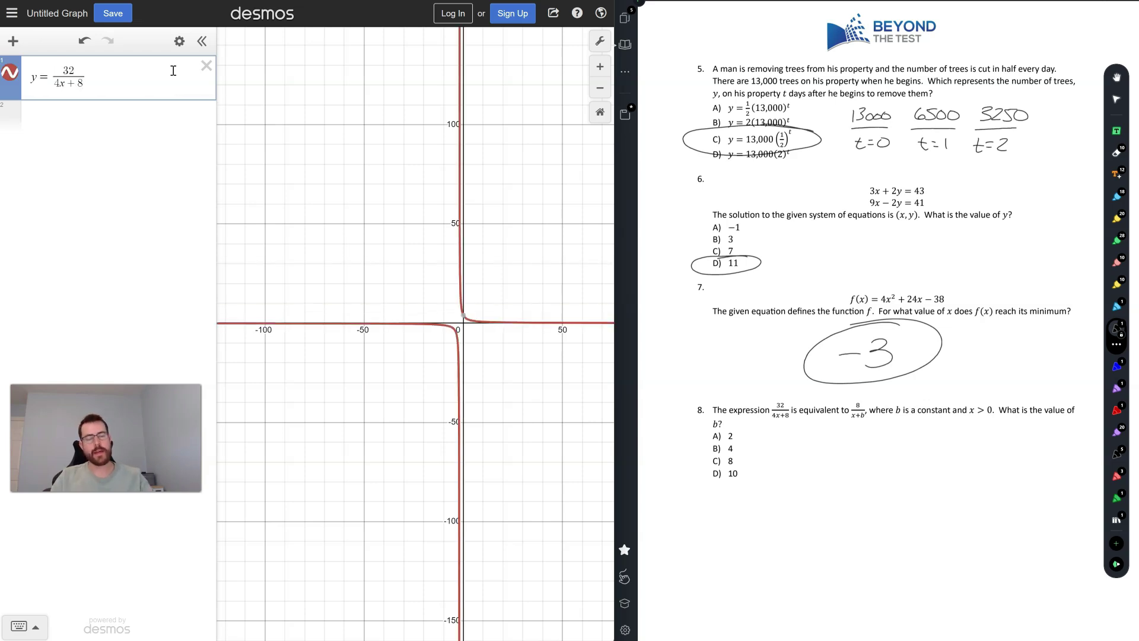
- Add a second equation, y = 8/(x + b), with a slider for b
left_click(70, 123)
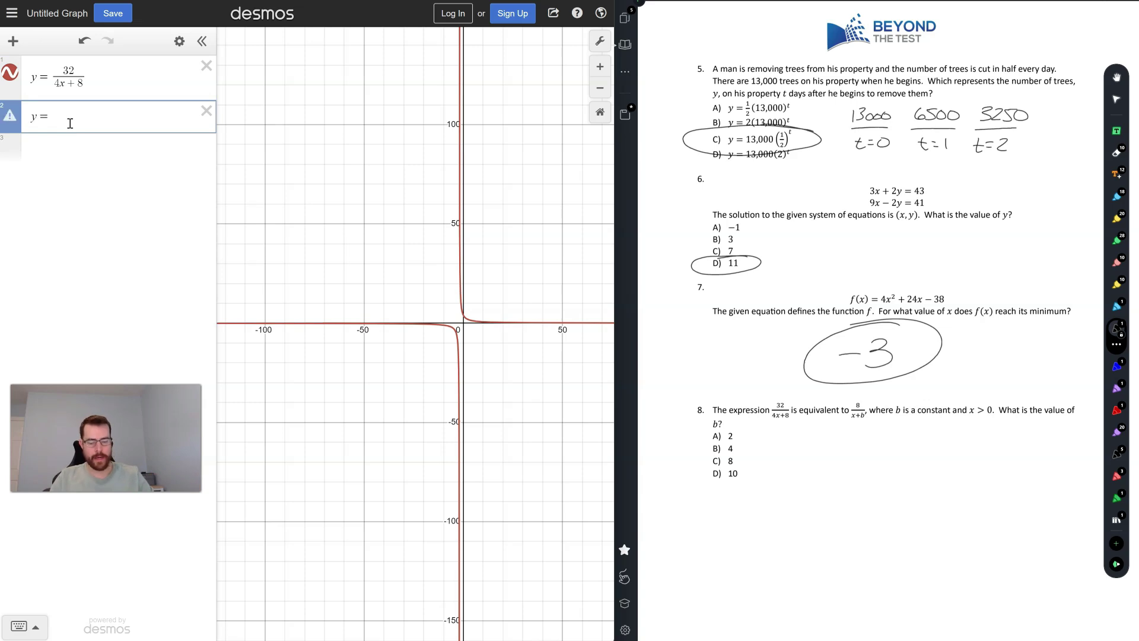
type("/x+b")
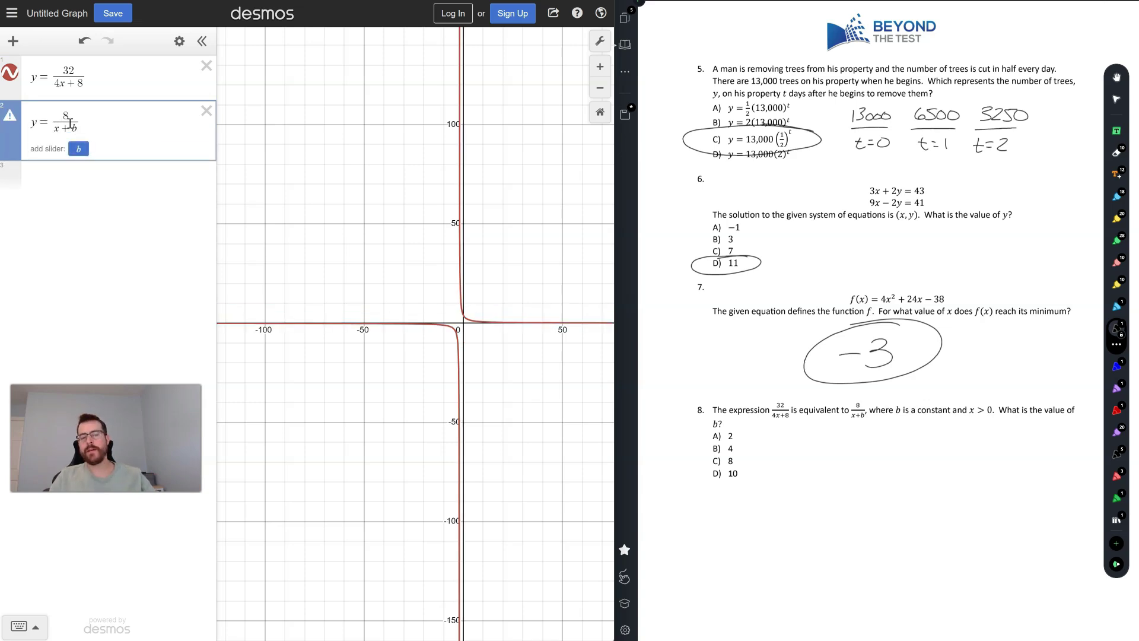
left_click(79, 150)
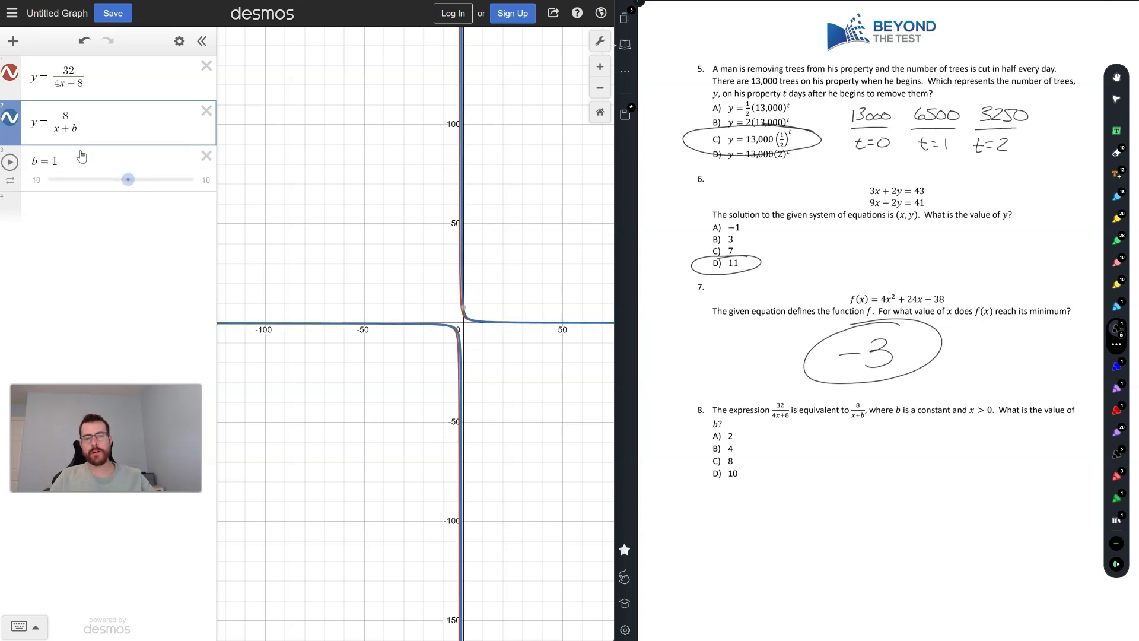
- Test answer choices 10 and 8 for b, comparing the curve with the graph of y = 32/(4x + 8)
left_click_drag(128, 179, 201, 186)
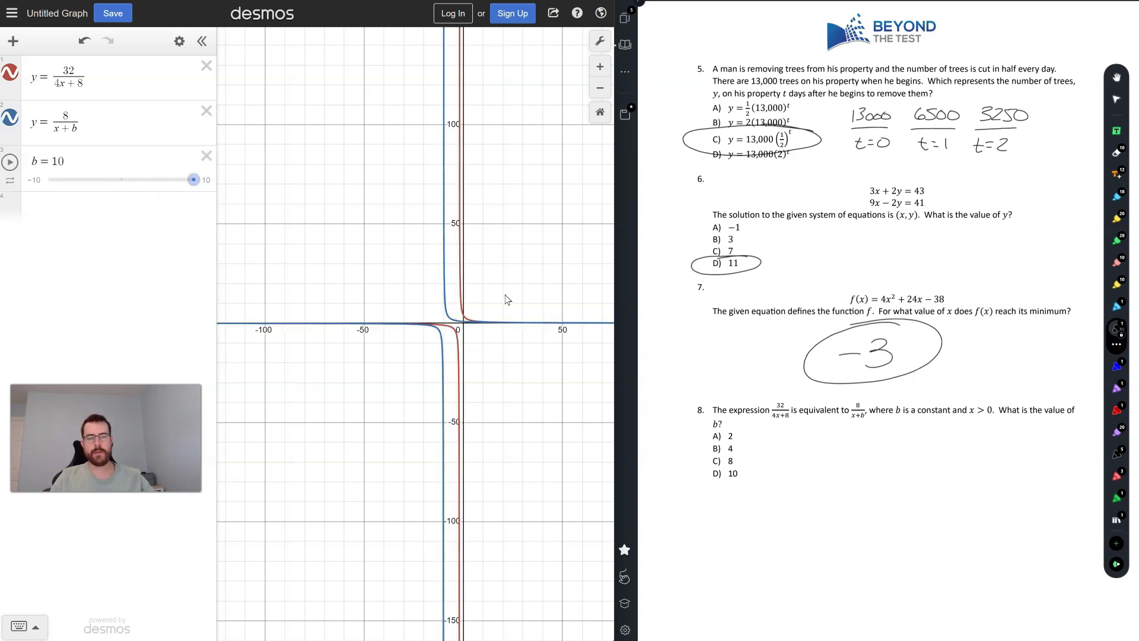
scroll(492, 333, "up", 3)
scroll(484, 343, "up", 3)
left_click_drag(524, 276, 434, 270)
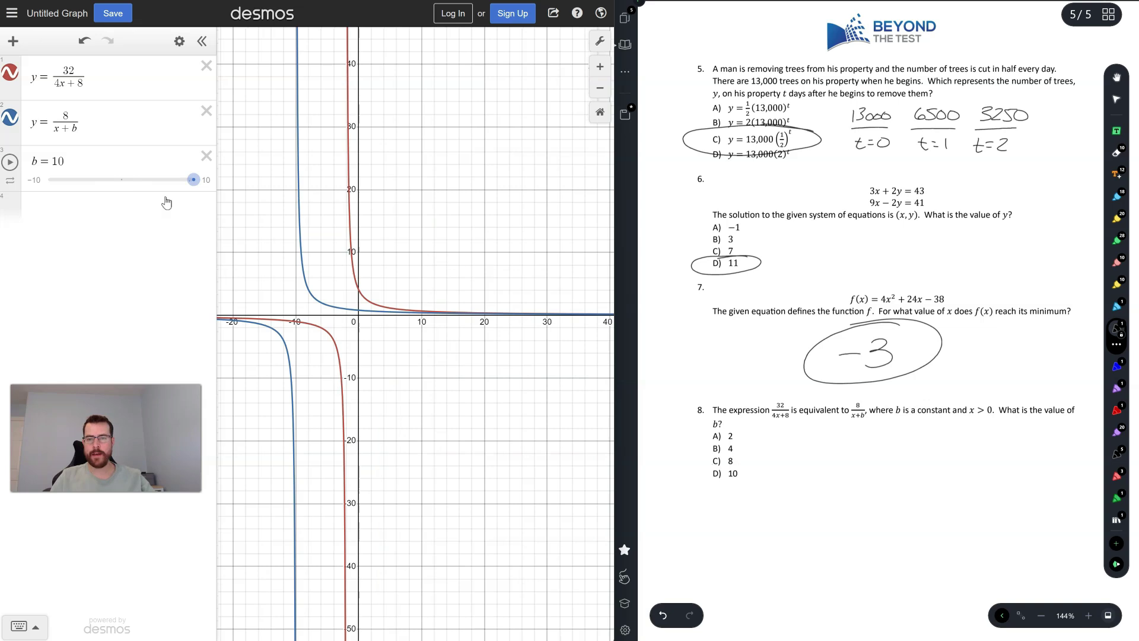
left_click_drag(194, 180, 179, 187)
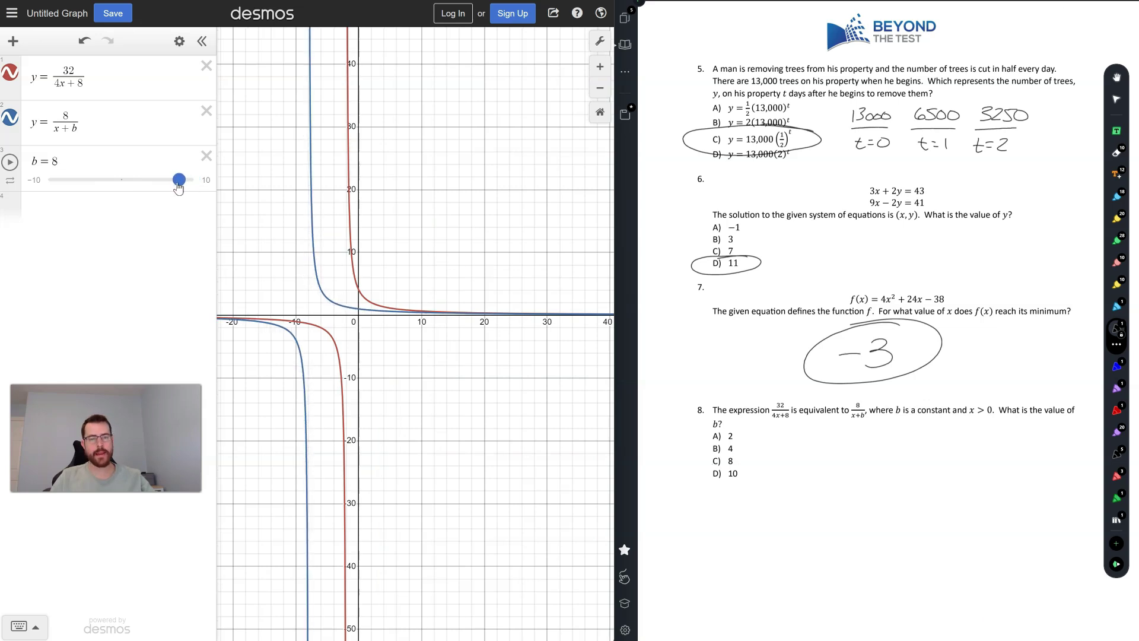
- Test answer choice 4 for b, and set b to 2
left_click(101, 158)
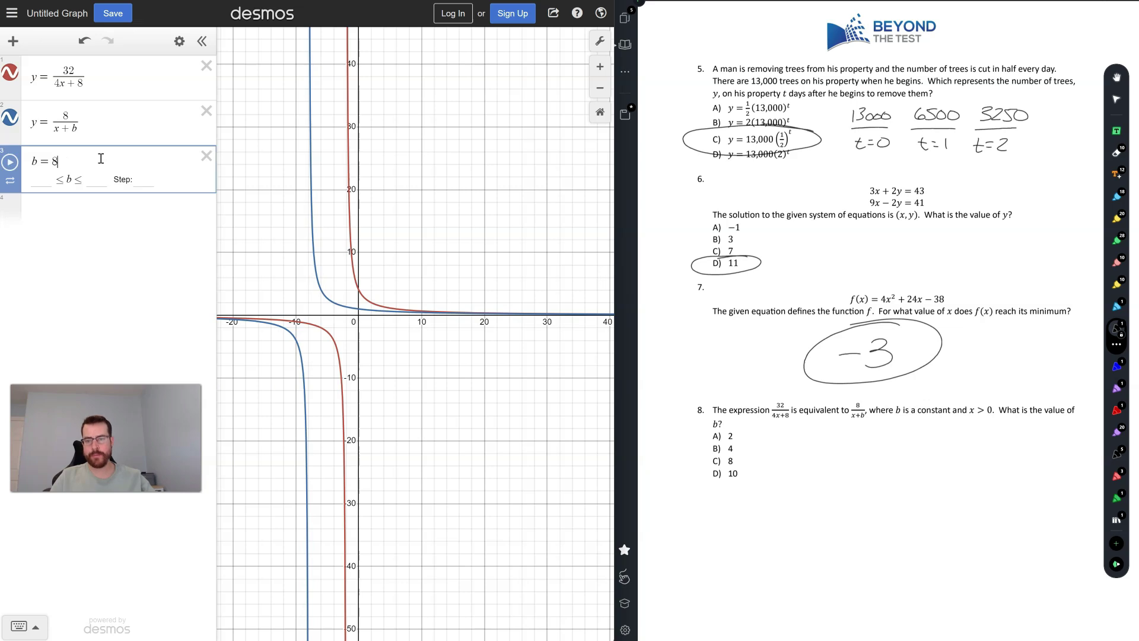
key("BackSpace")
type("4")
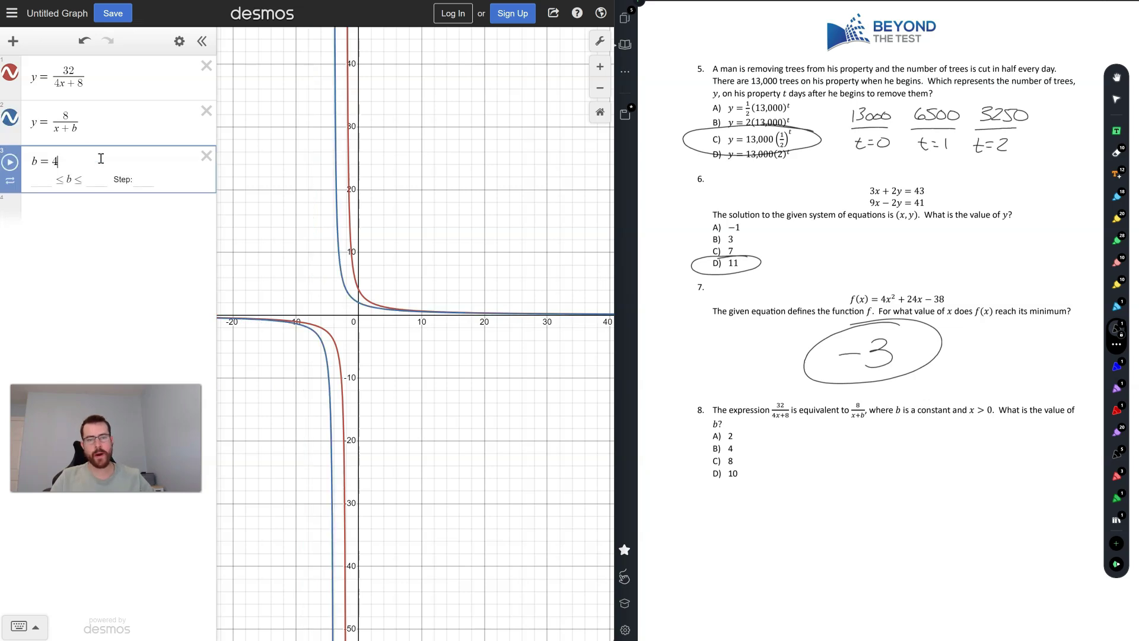
key("BackSpace")
type("2")
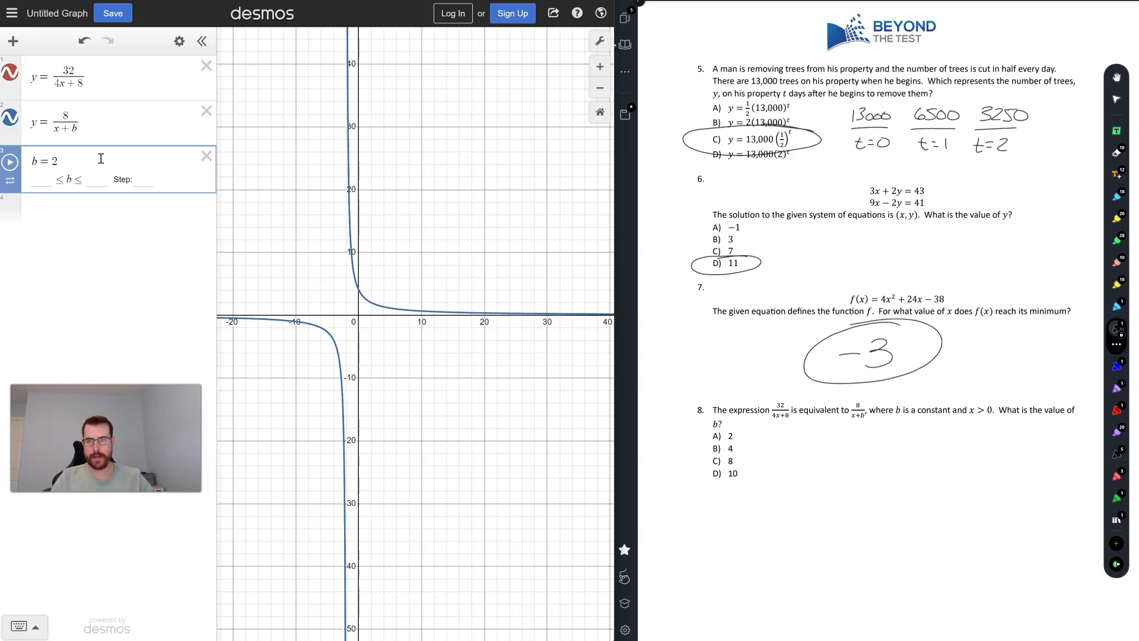
- Set b back to 4 and again to 2 to compare how the two curves line up
key("BackSpace")
type("4")
key("Escape")
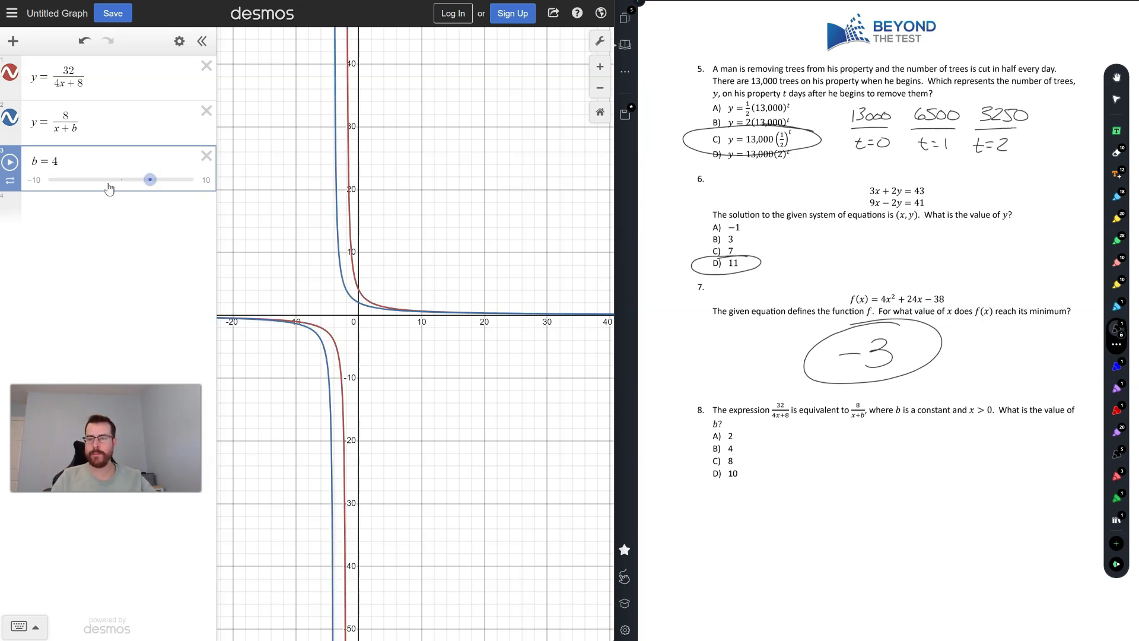
left_click_drag(151, 181, 136, 181)
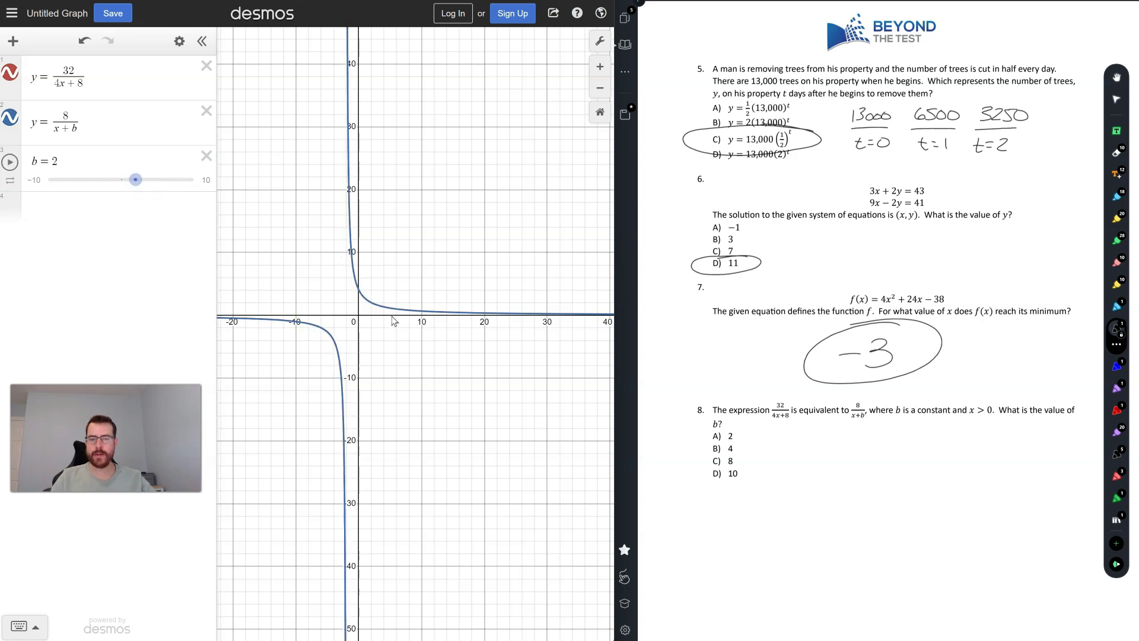
- Hide and reshow the graph of y = 8/(x + b), and circle answer A (2) for question 8
left_click(13, 121)
left_click(12, 121)
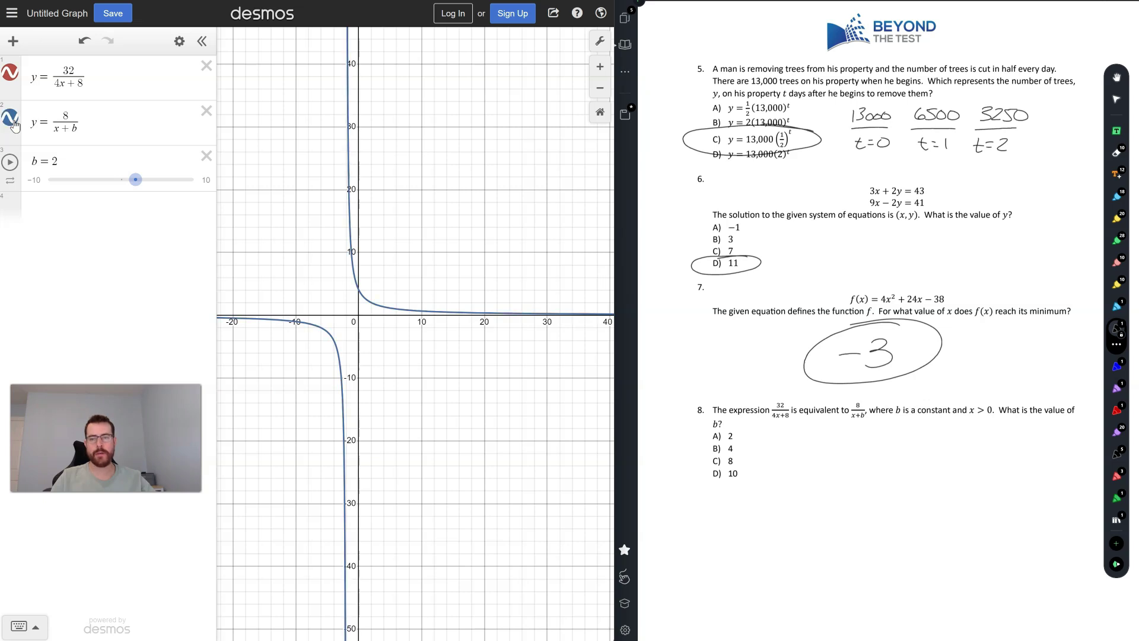
left_click_drag(744, 425, 704, 424)
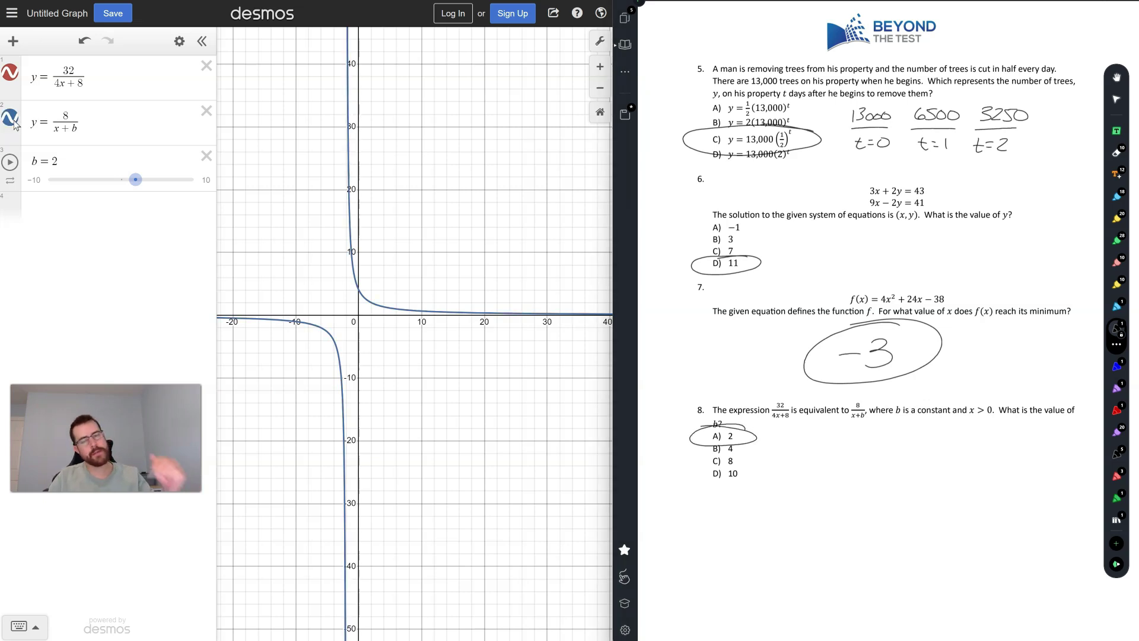